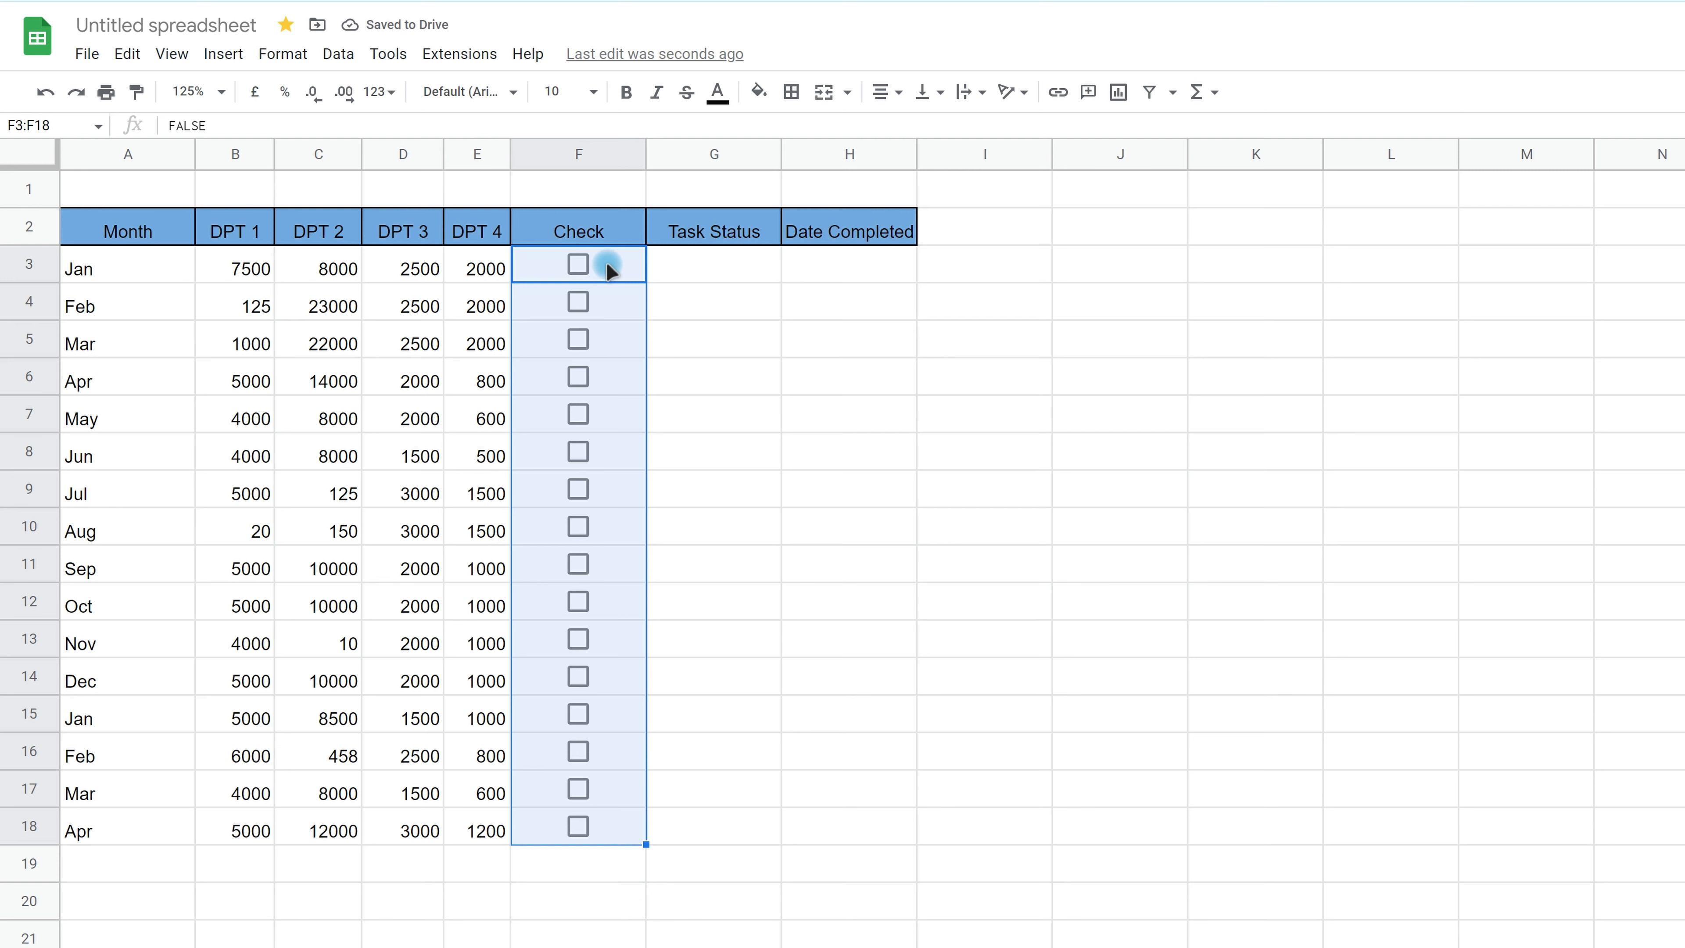
Step: Inspect the underlying value of the checkbox in cell F3 without changing it
click(606, 260)
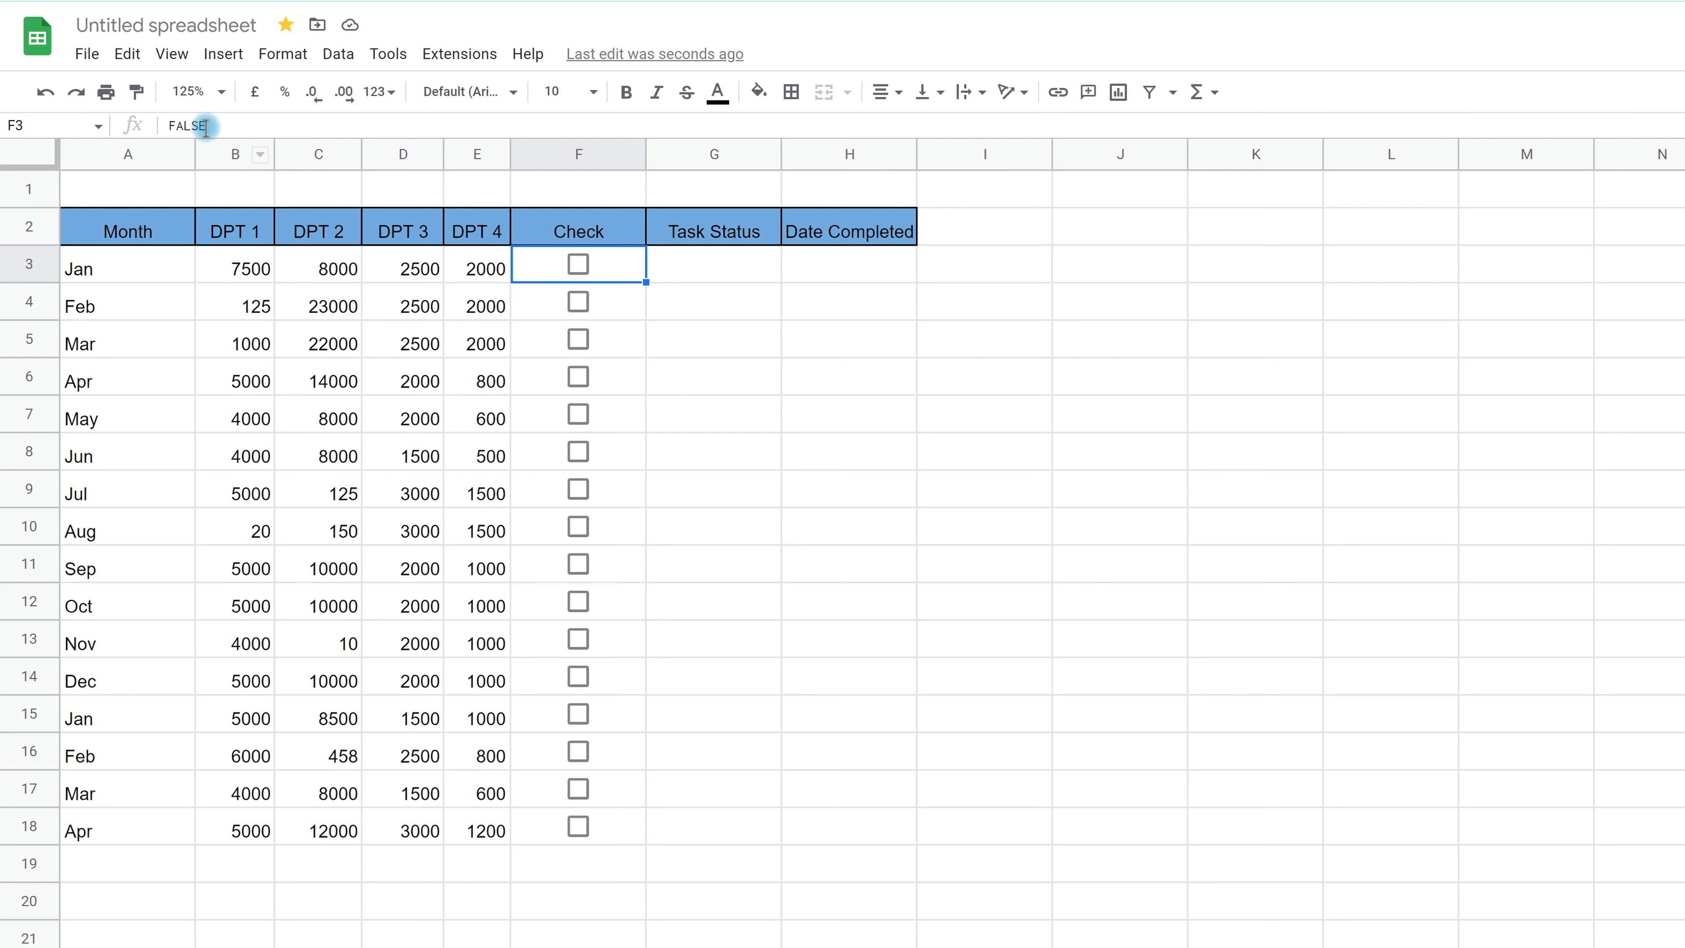
double_click(226, 124)
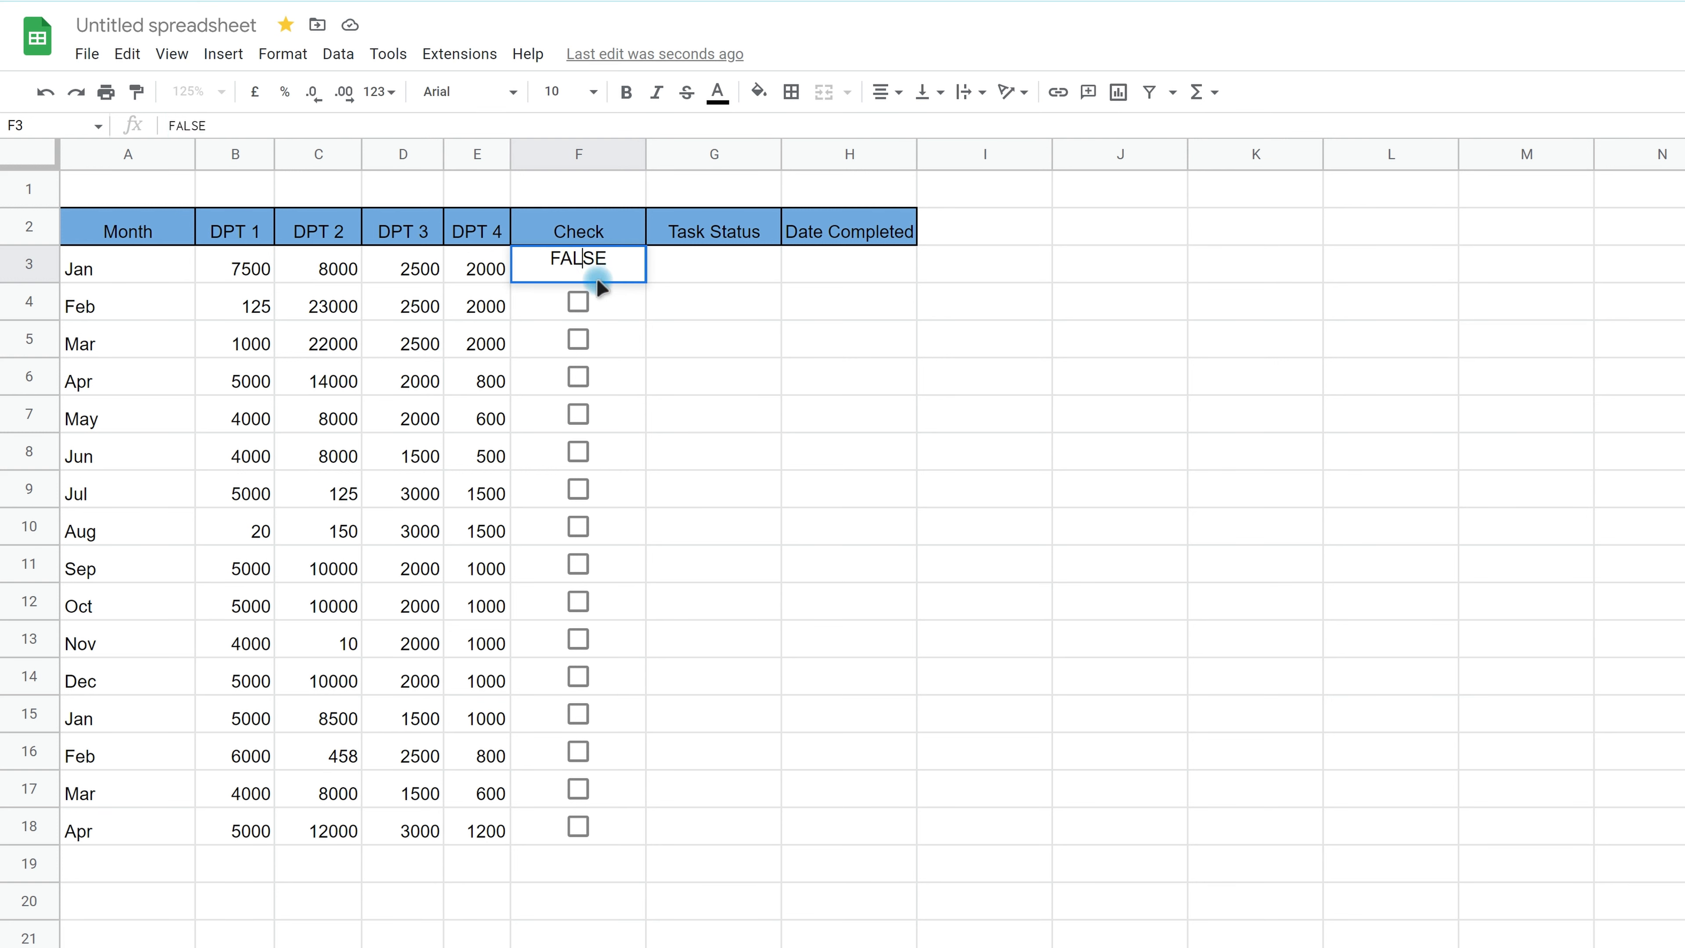
key(Return)
click(579, 265)
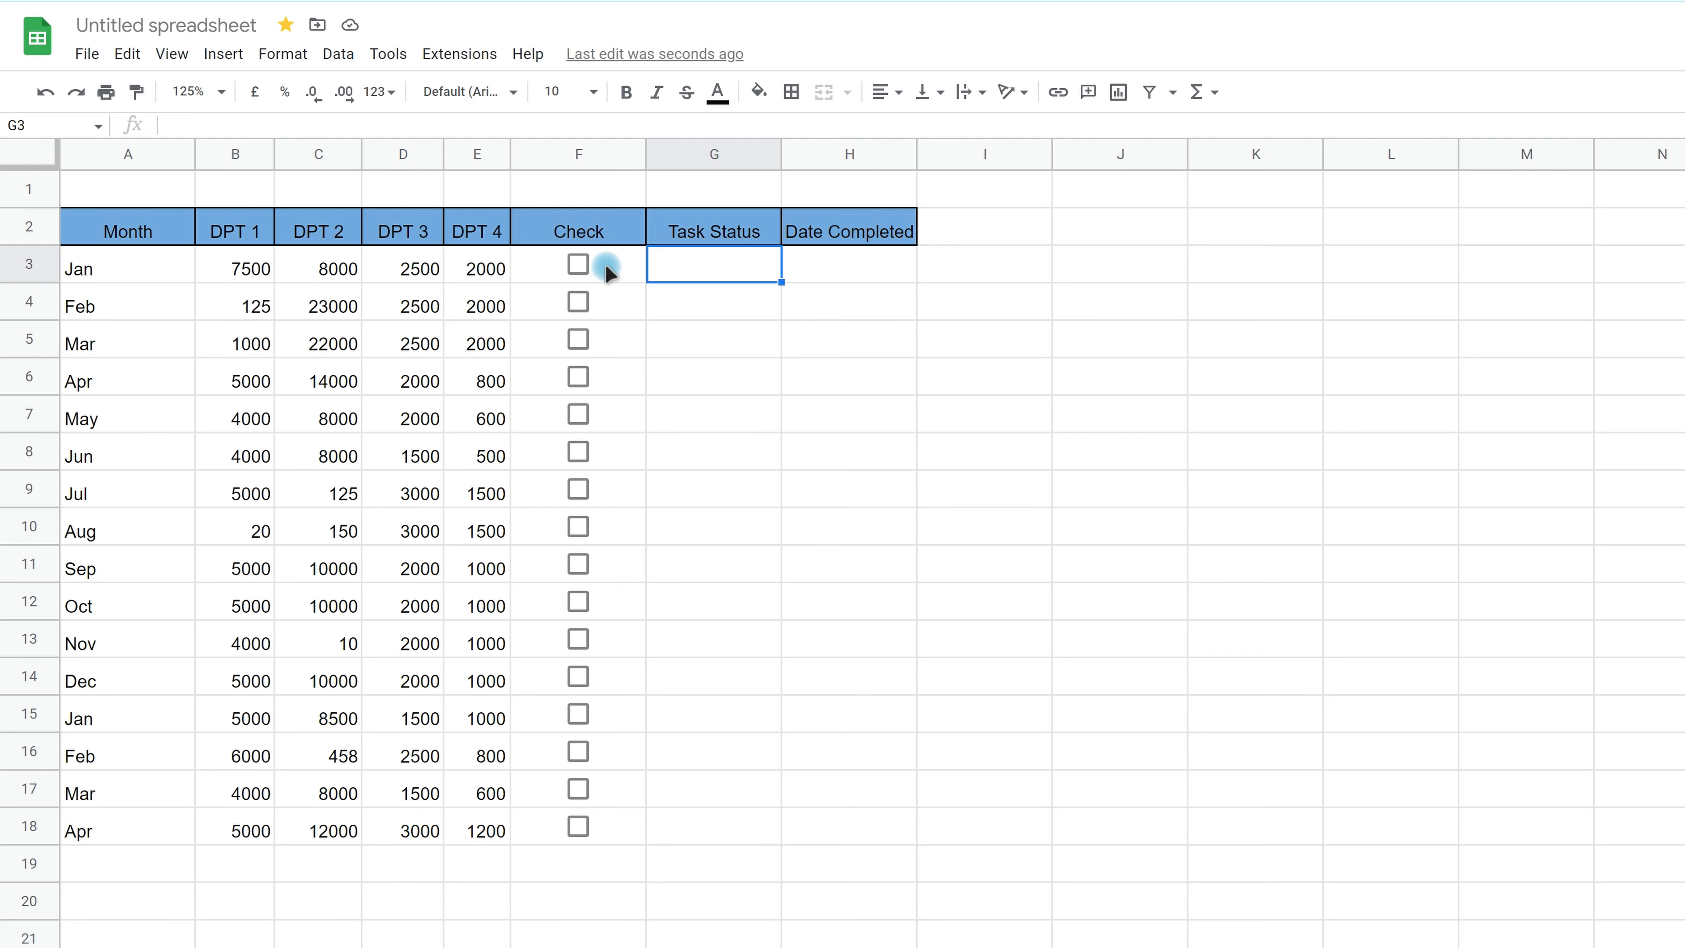
drag(689, 255, 839, 266)
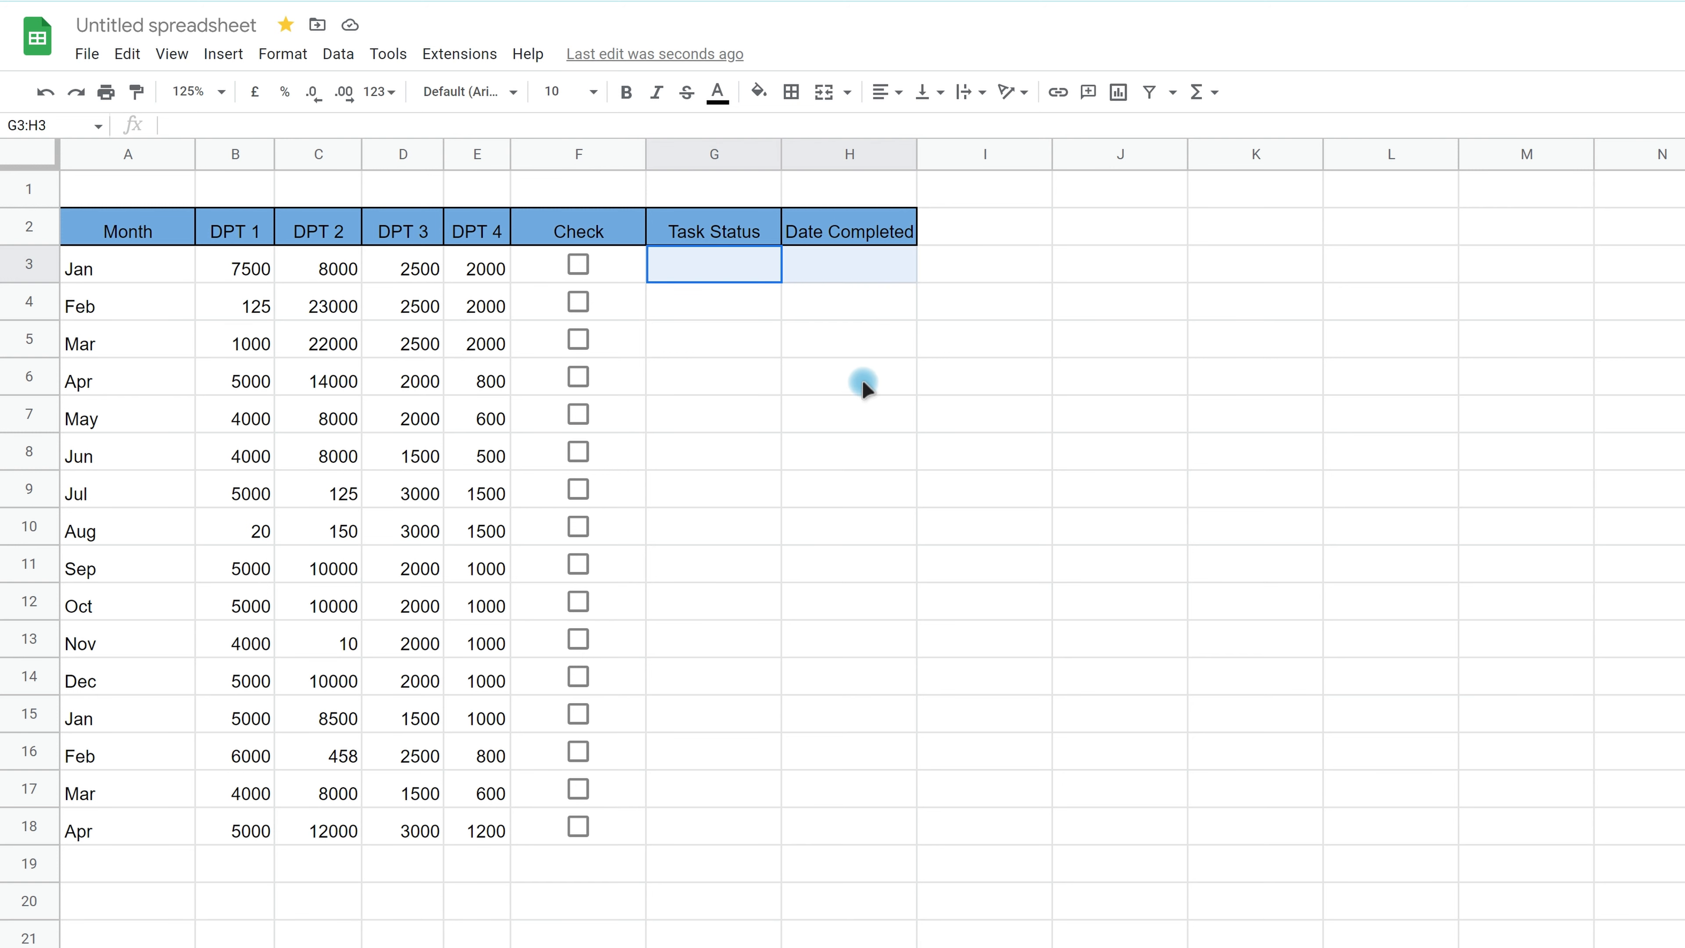
drag(864, 389, 824, 850)
Step: Enter the formula =IF(F3=True,"Done","Pending") in cell G3 under Task Status
click(710, 266)
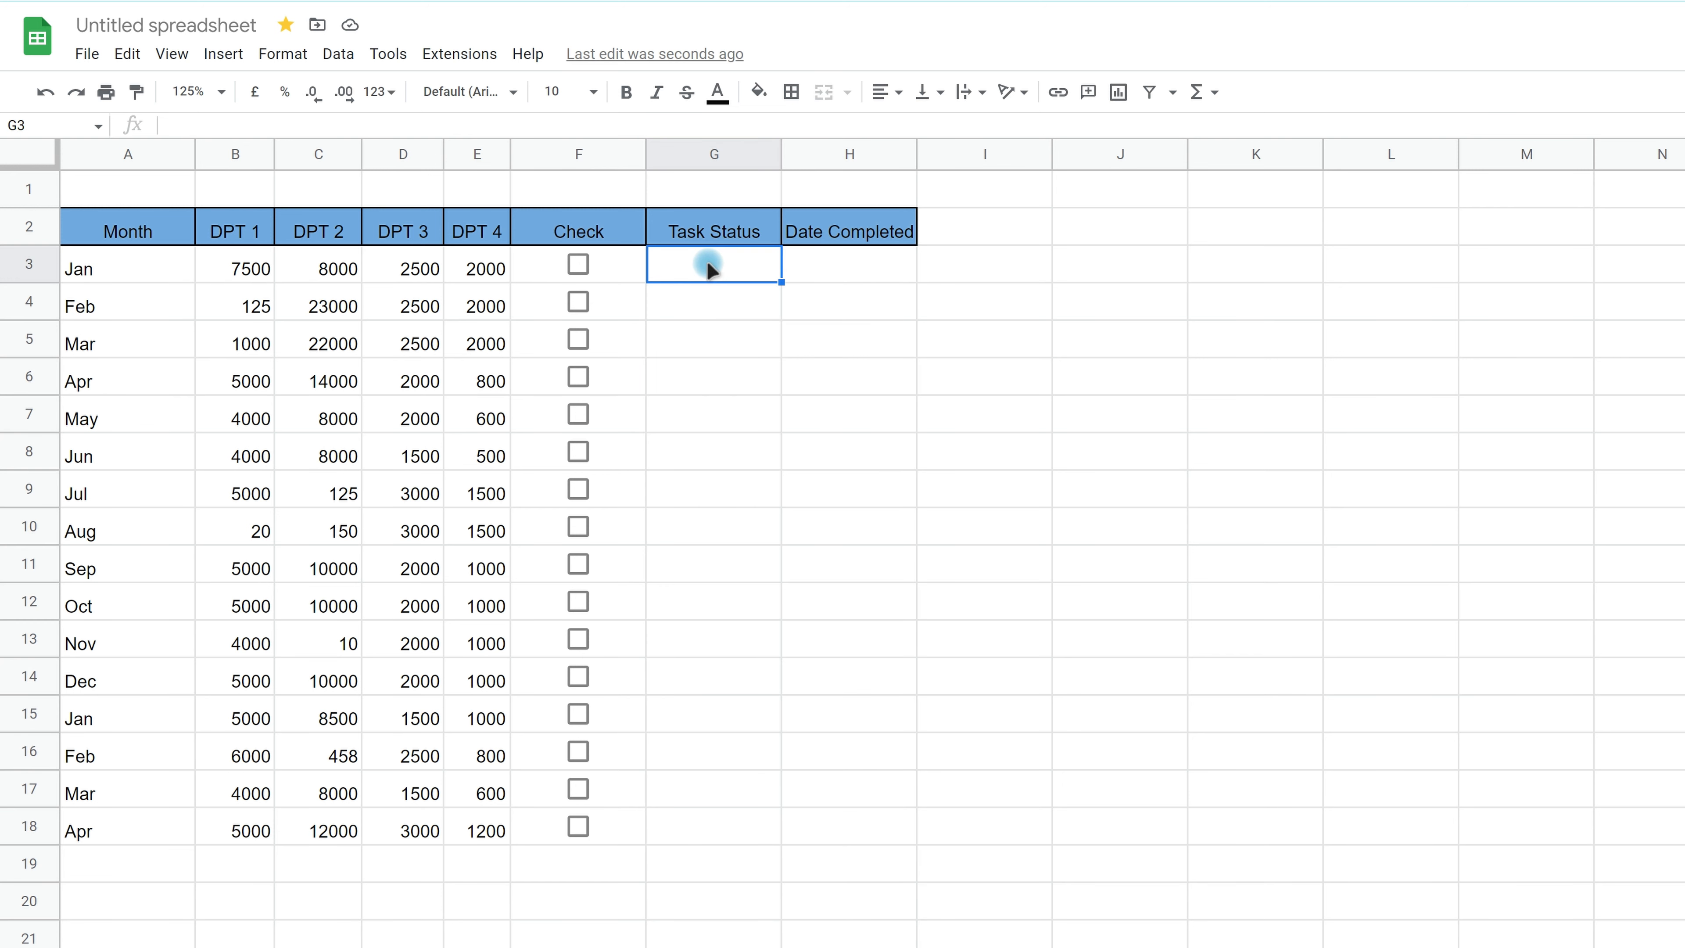
text(=if)
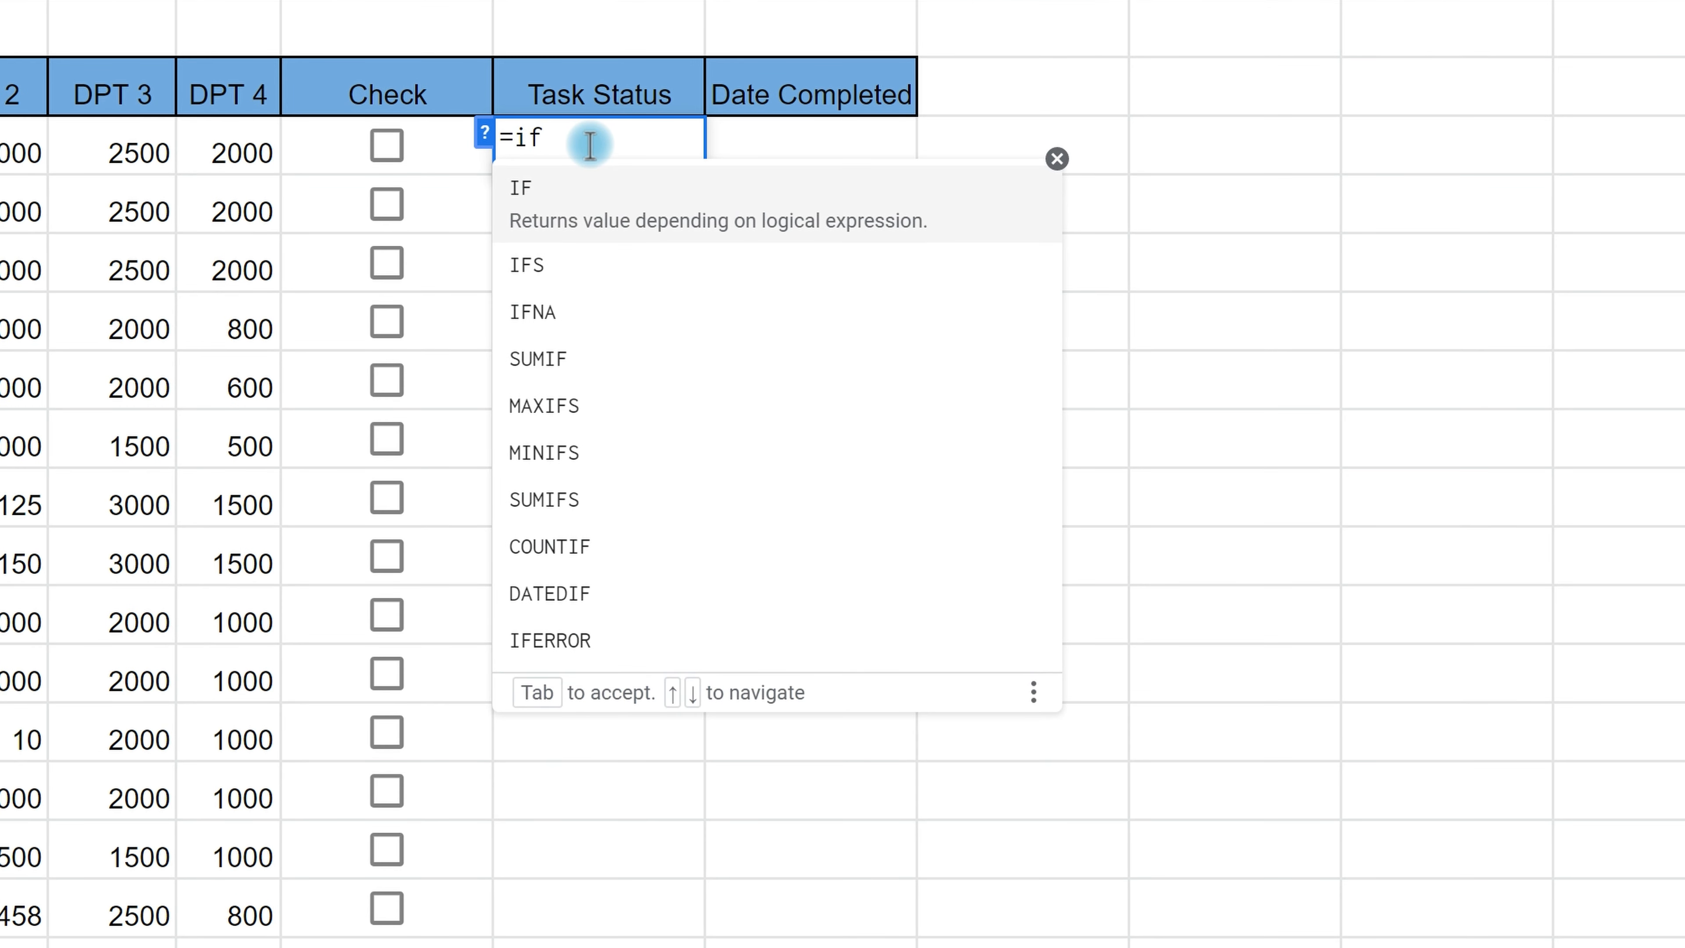
key(Tab)
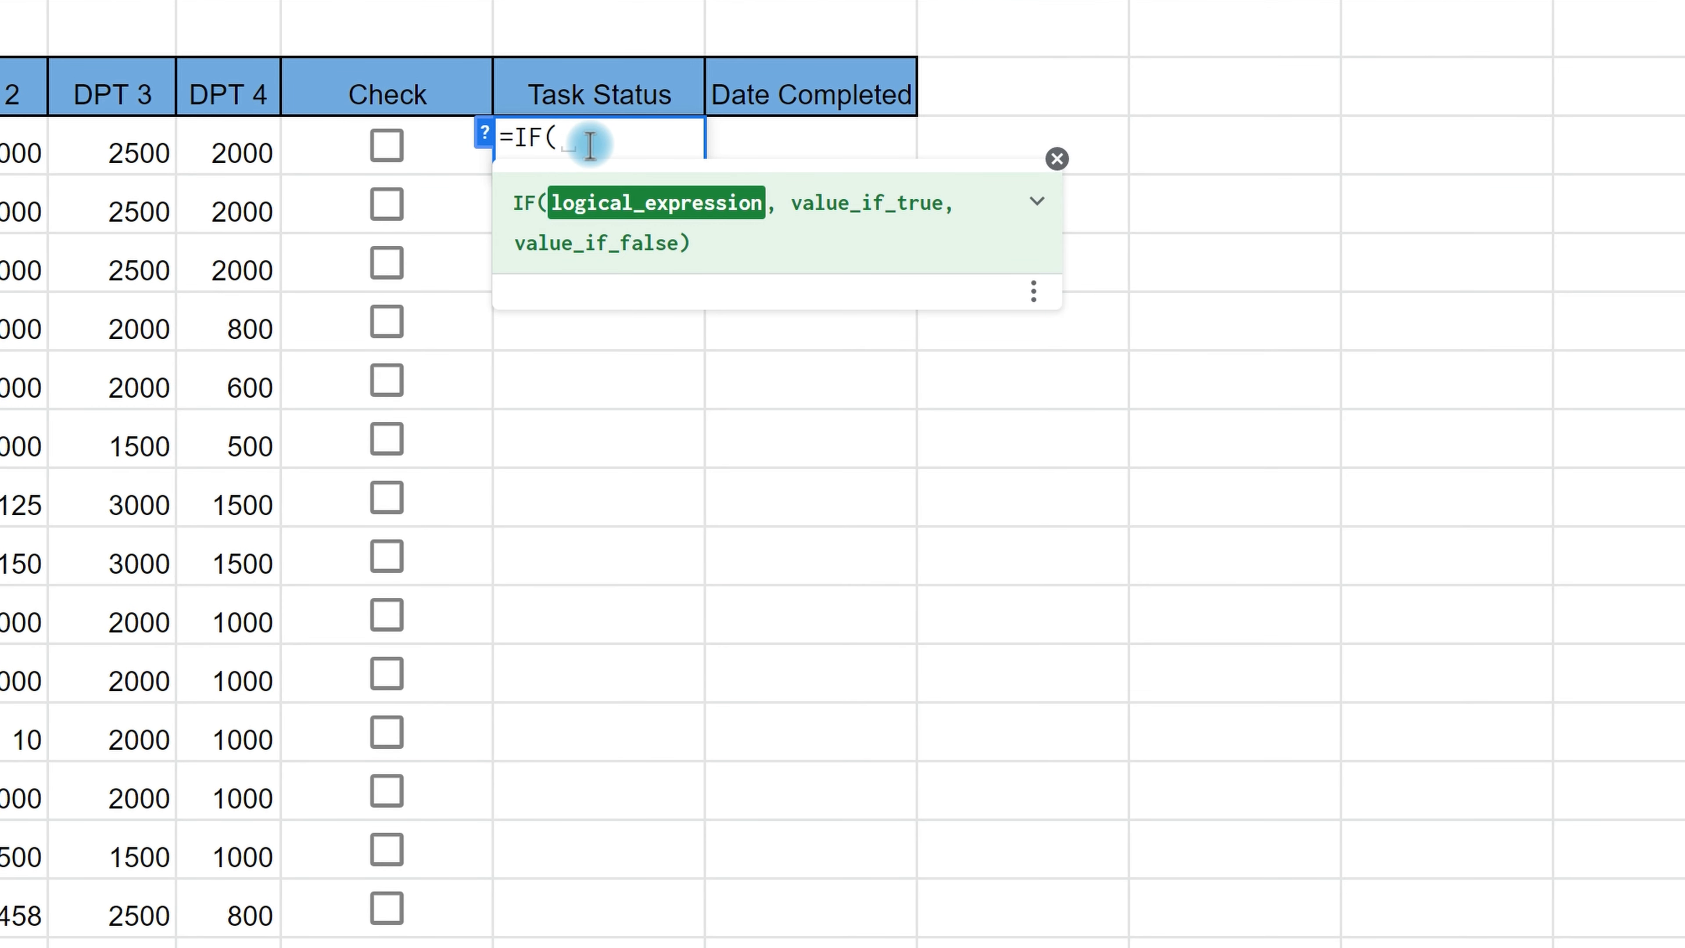
click(427, 158)
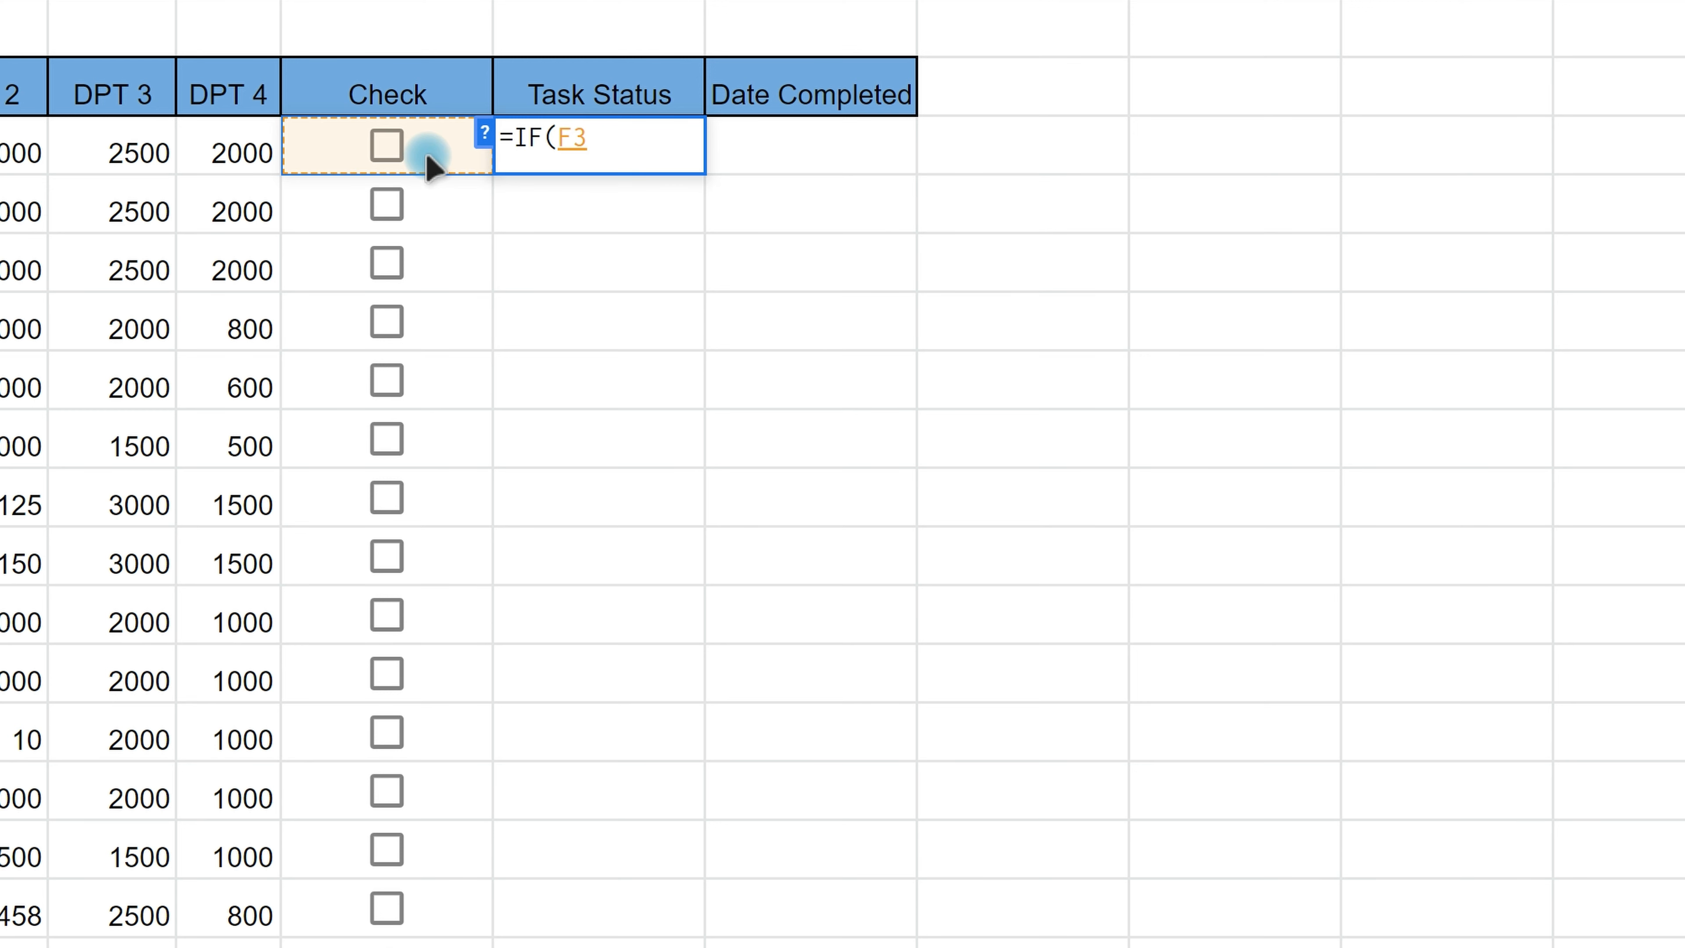
text(=true, )
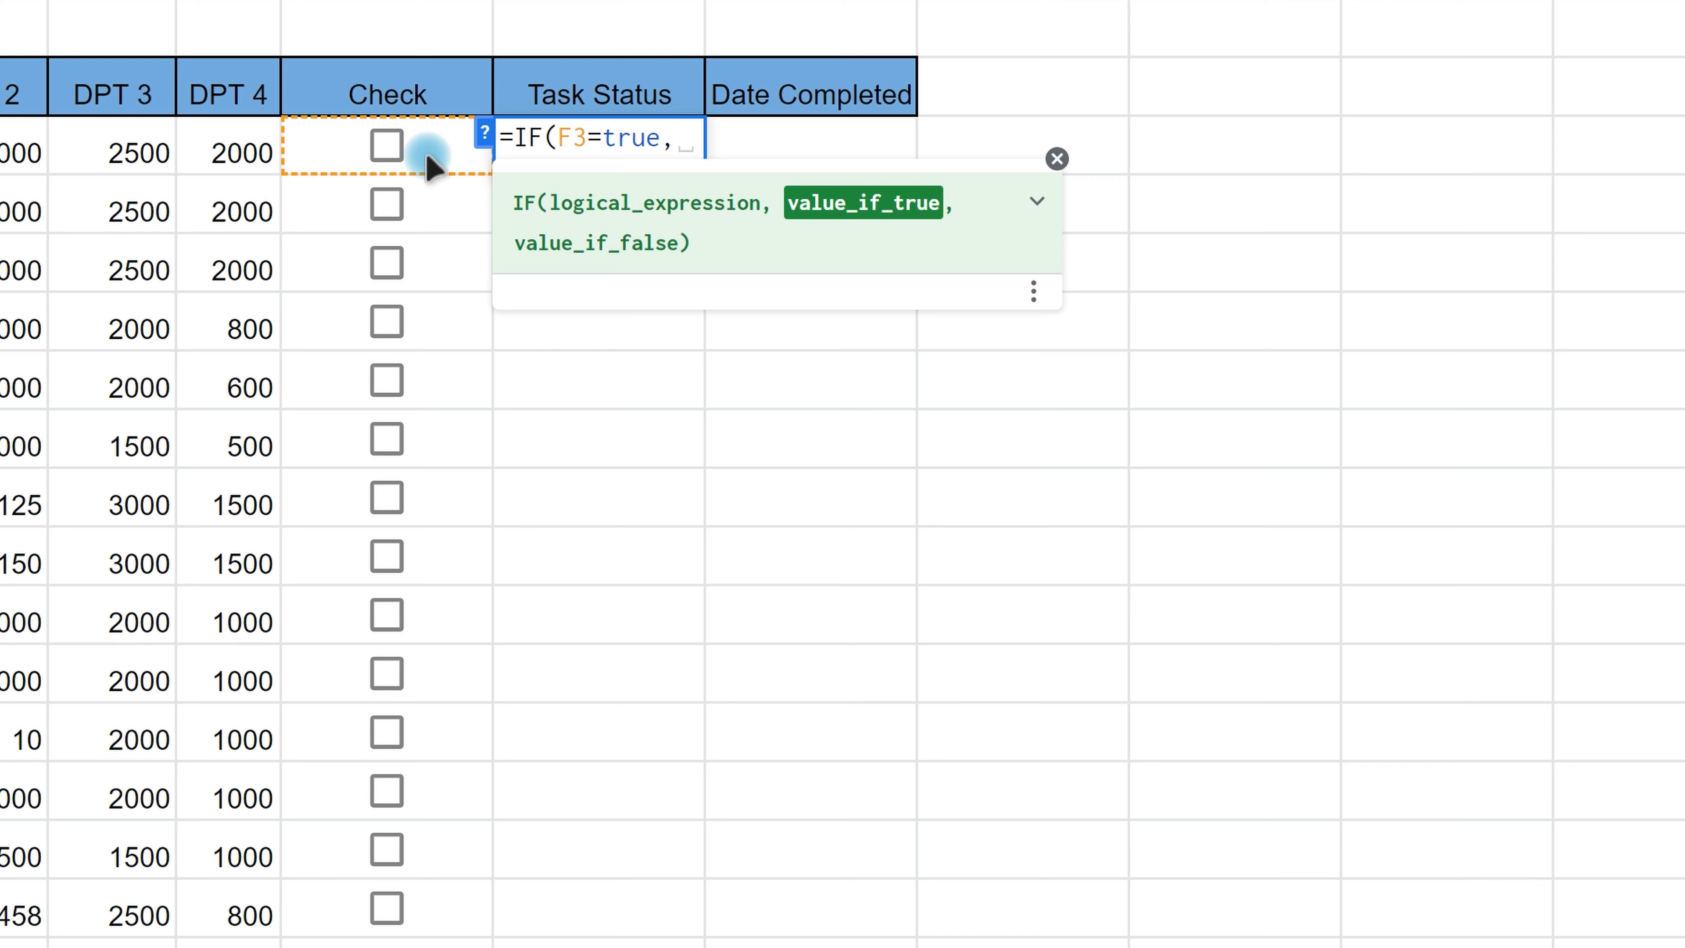
text("Done",)
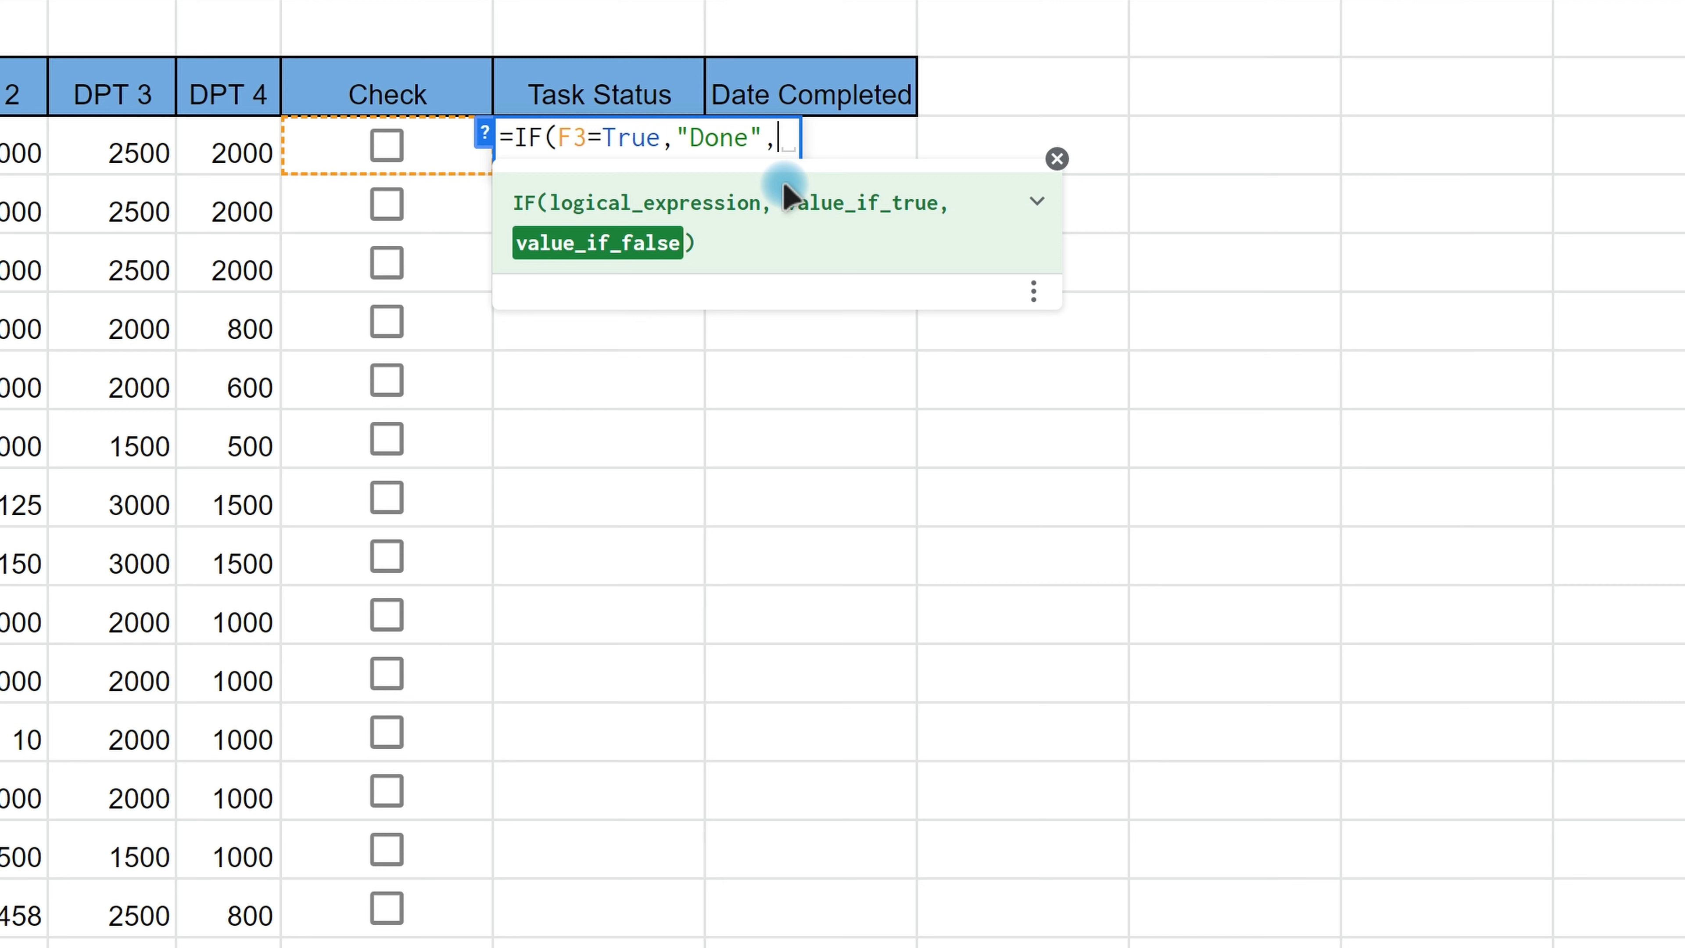
text("Pen)
text(ding)
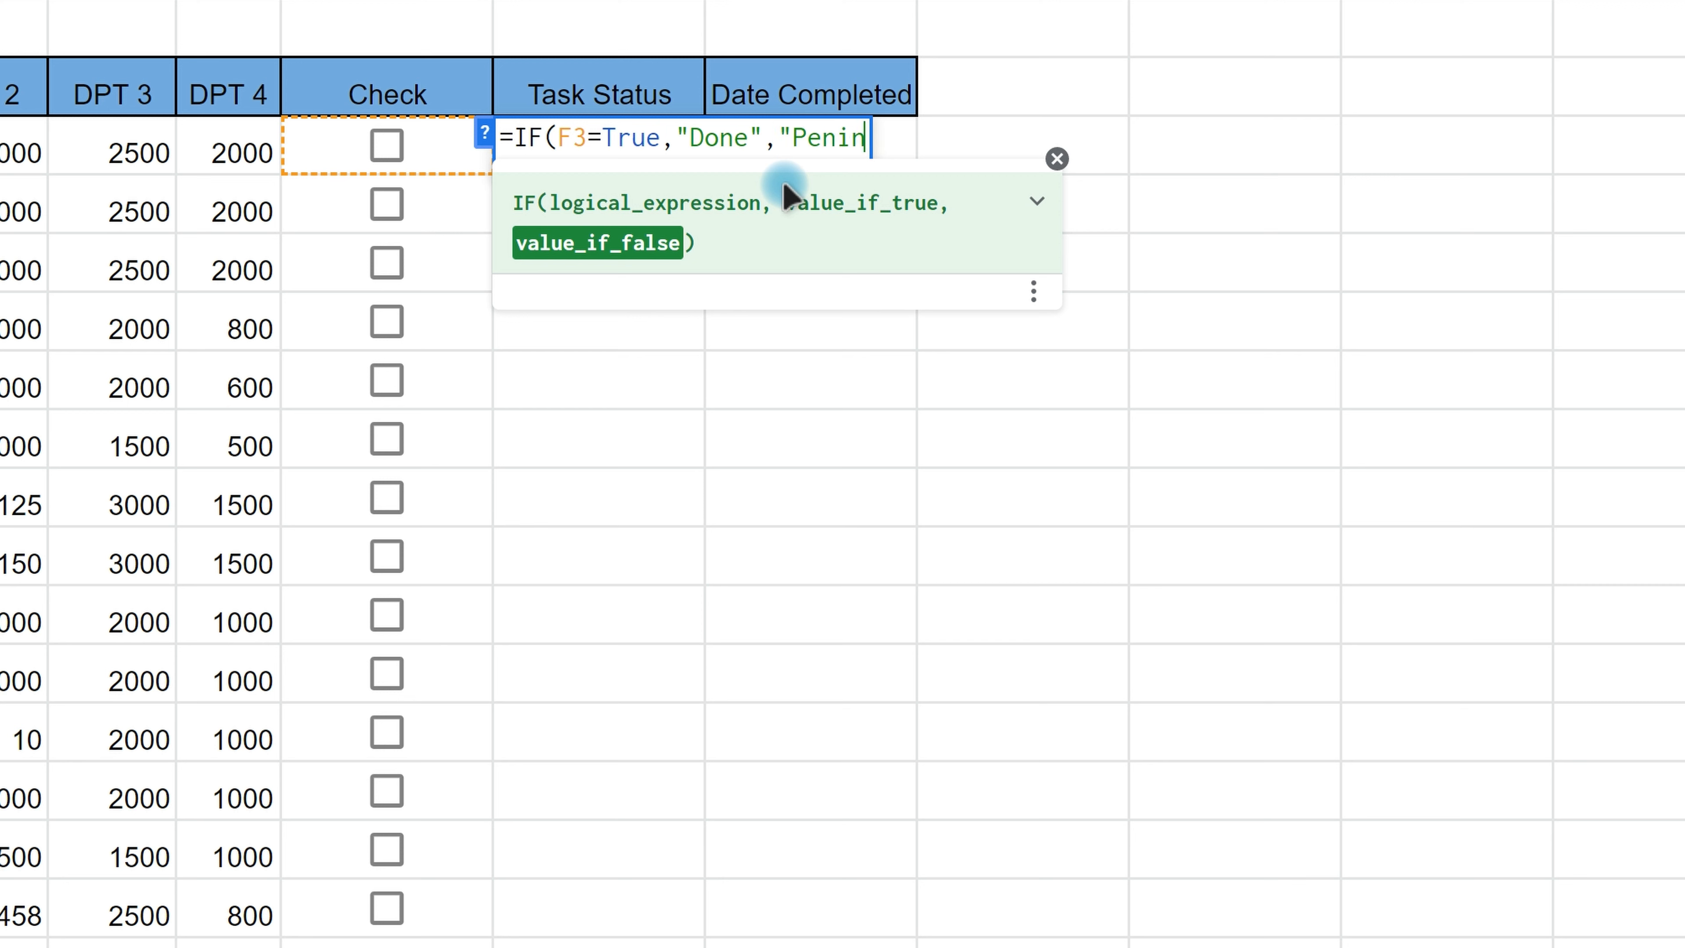
text(")
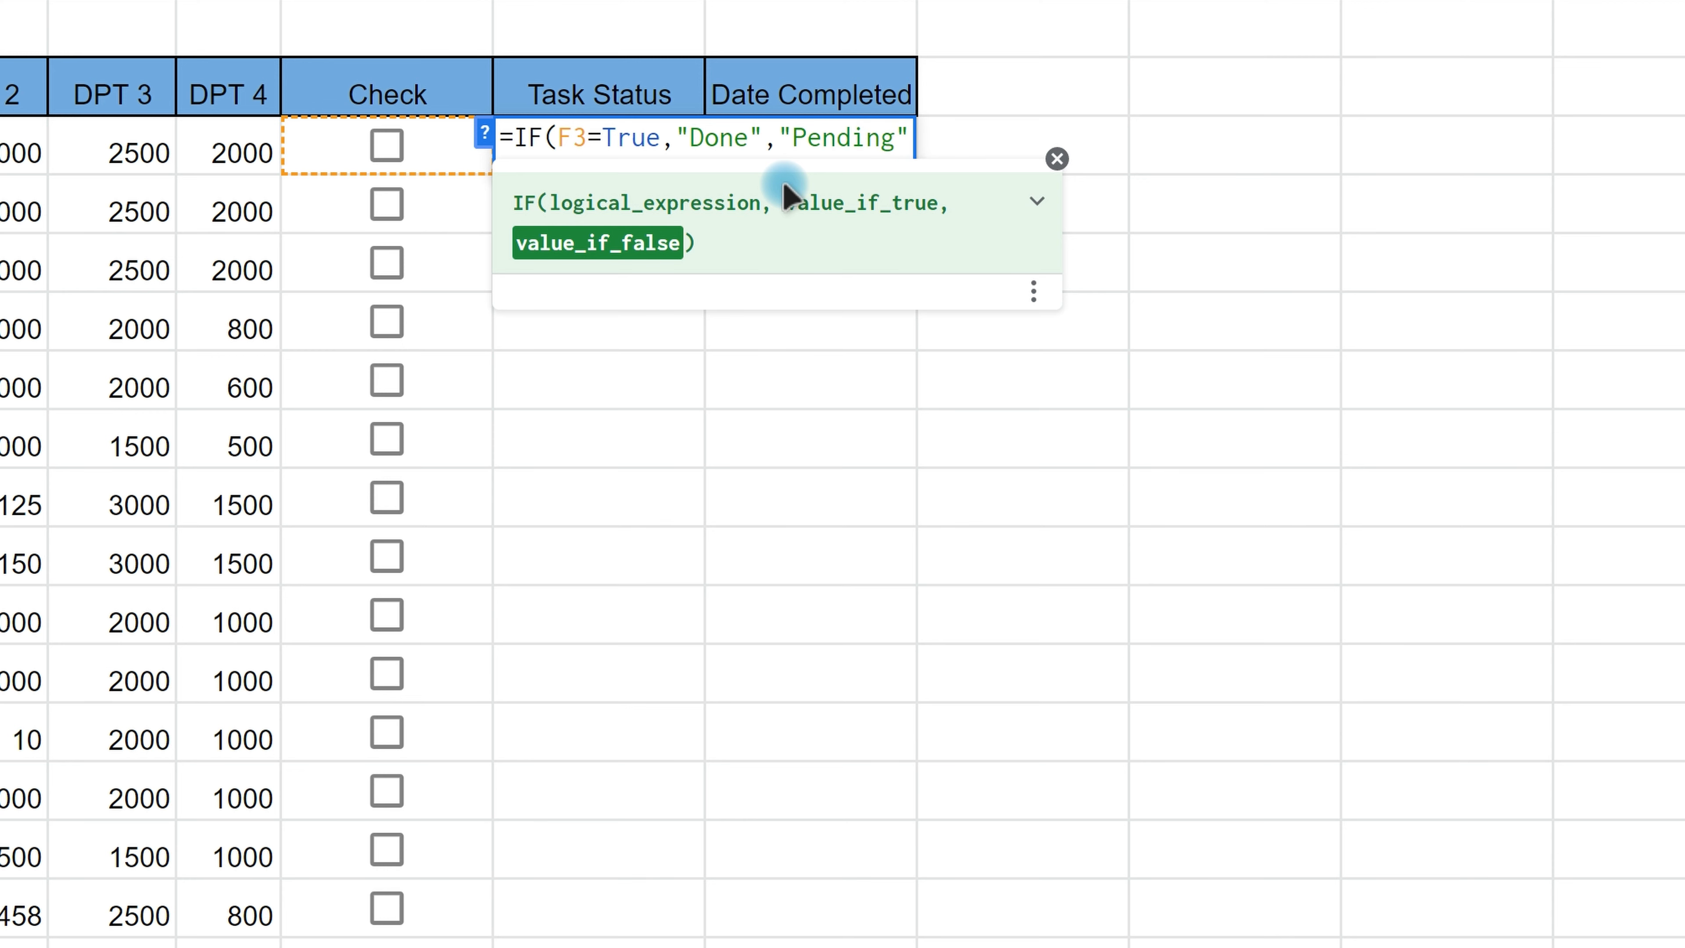
text())
key(Return)
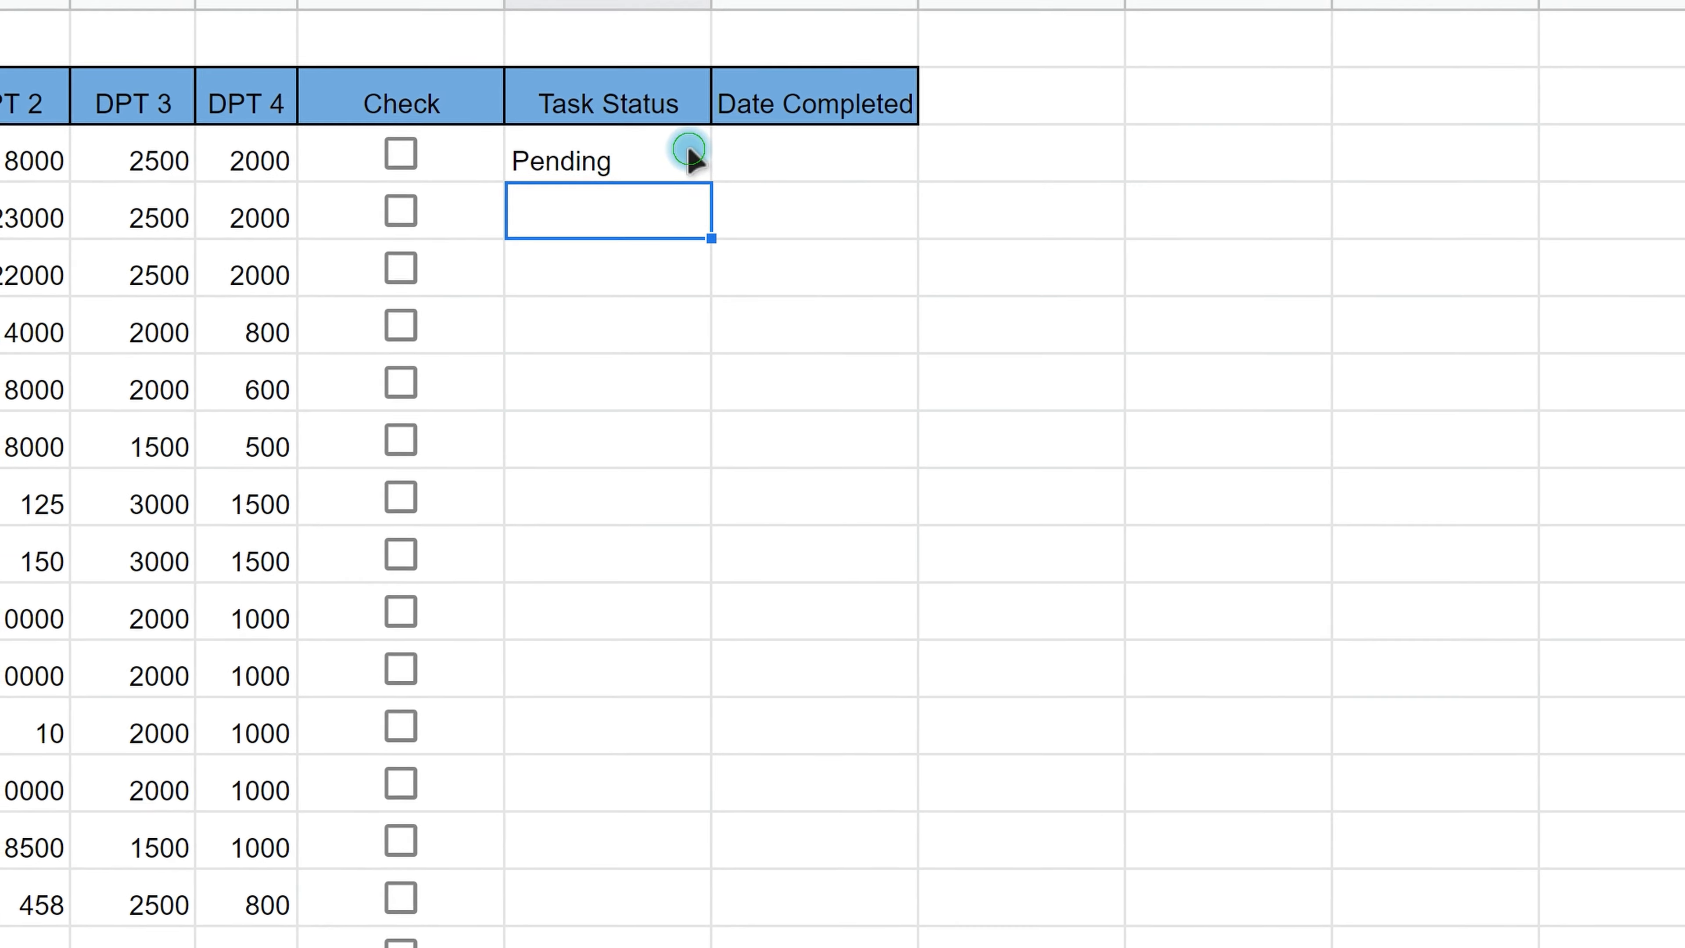
Step: Copy the Task Status formula from G3 down through G18
click(692, 158)
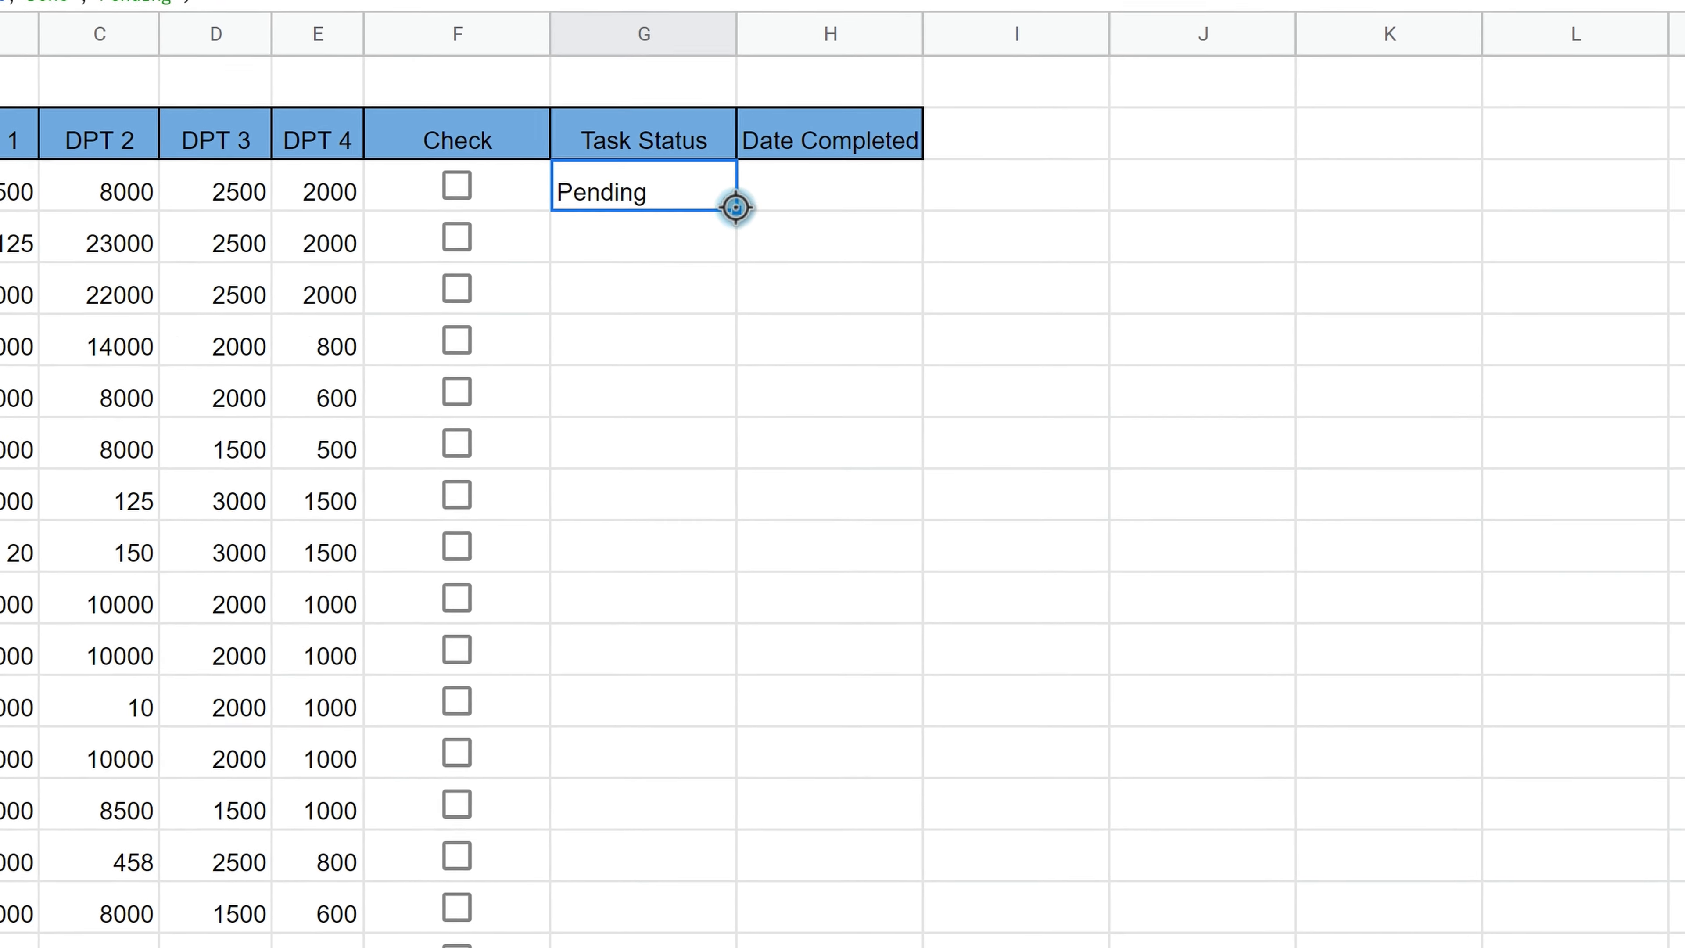
drag(735, 208, 734, 947)
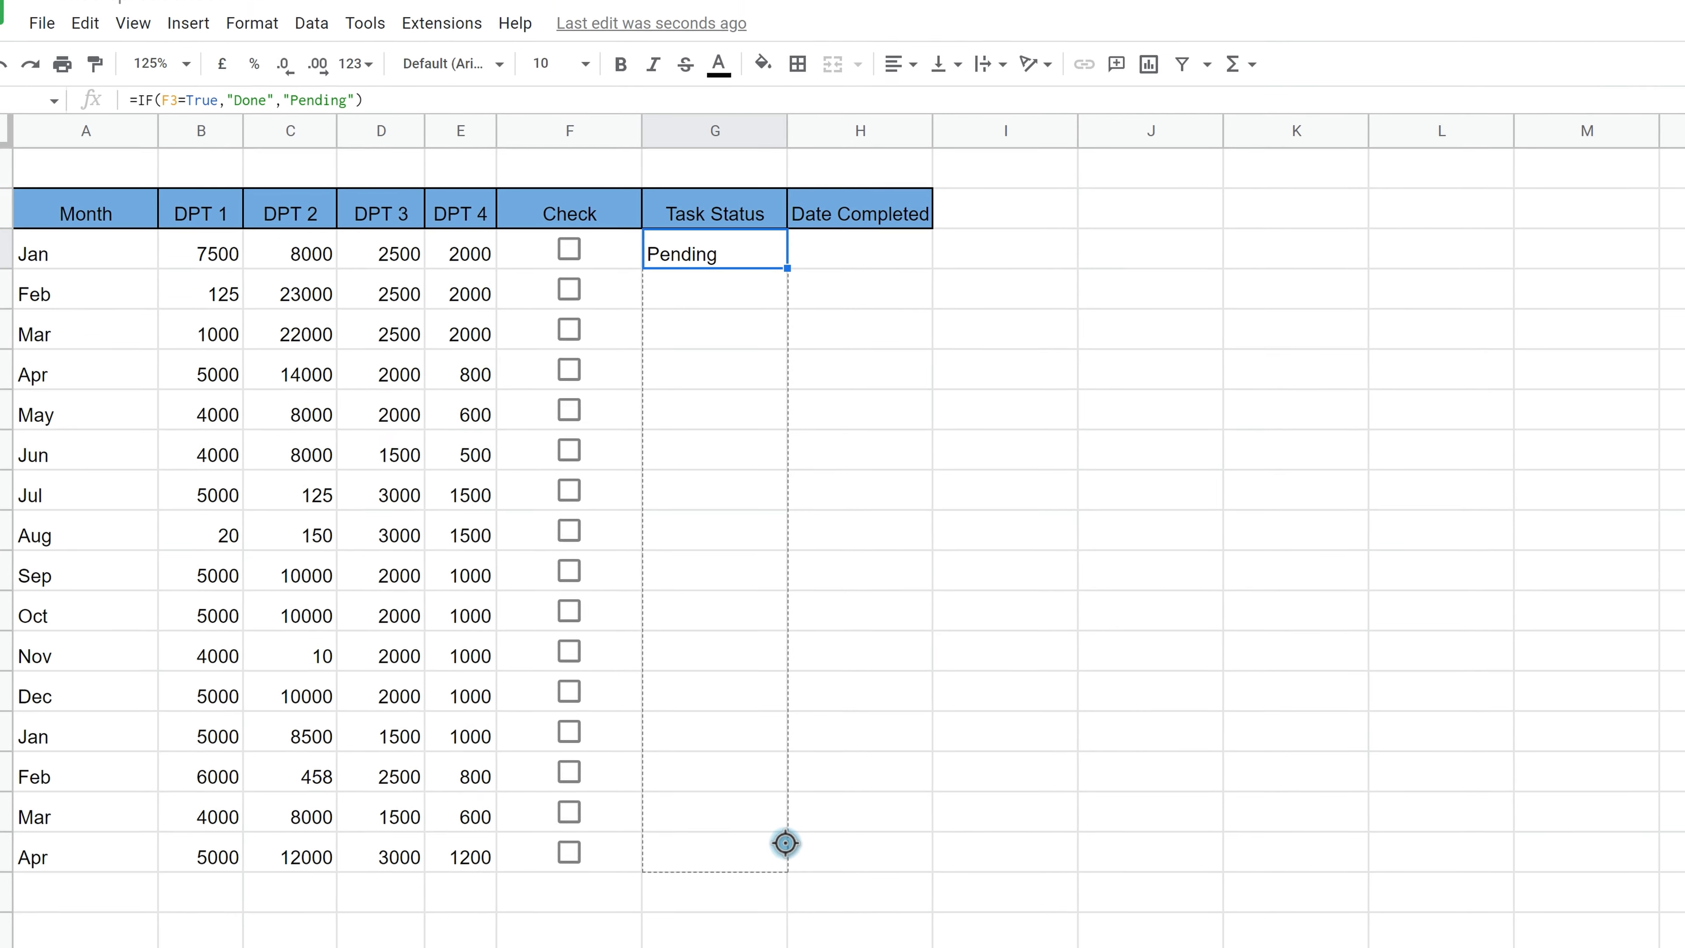
drag(785, 843, 786, 847)
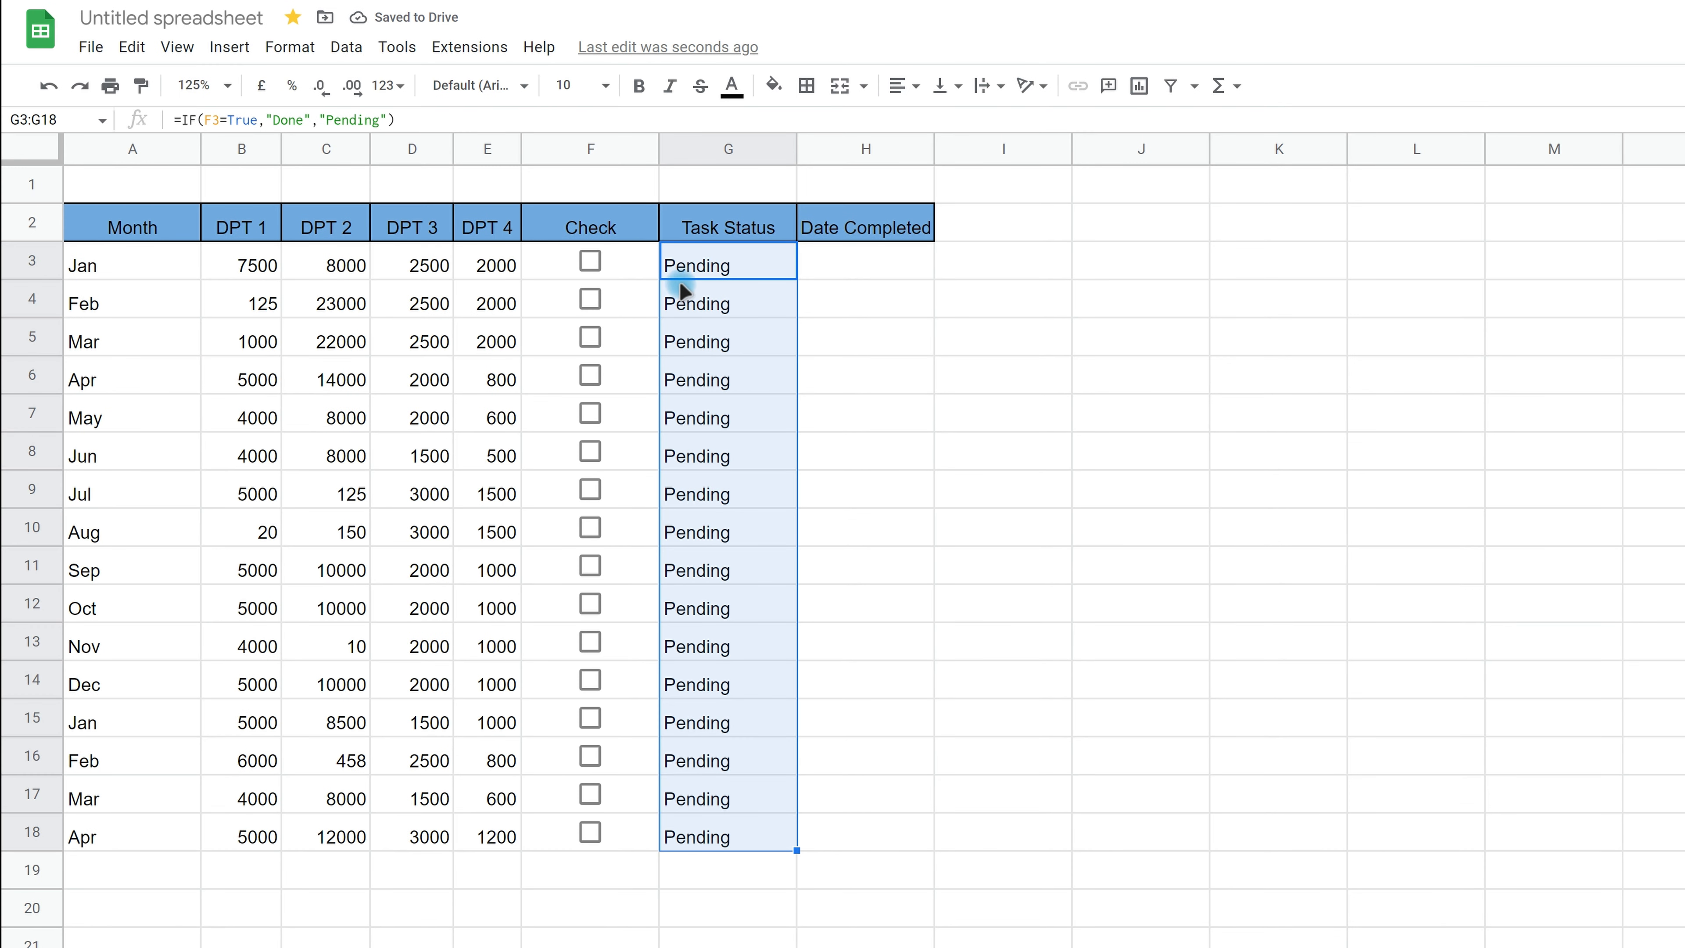
Step: Test the status formula by ticking the checkboxes in F3, F7, F10 and F12
click(628, 284)
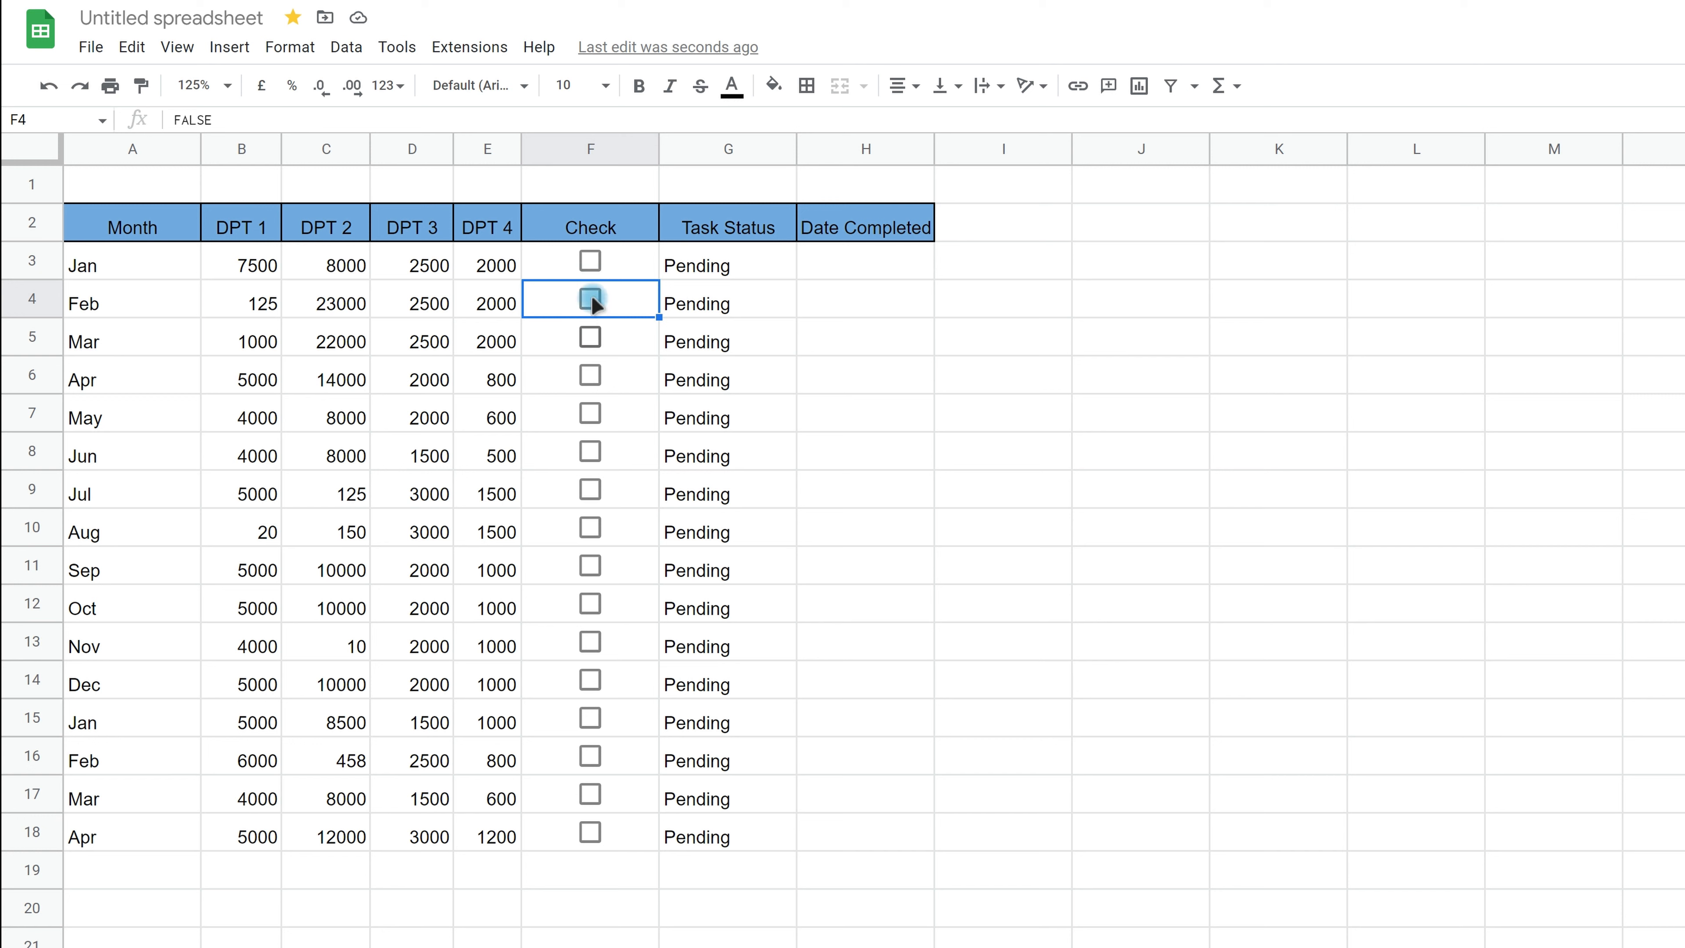
click(590, 261)
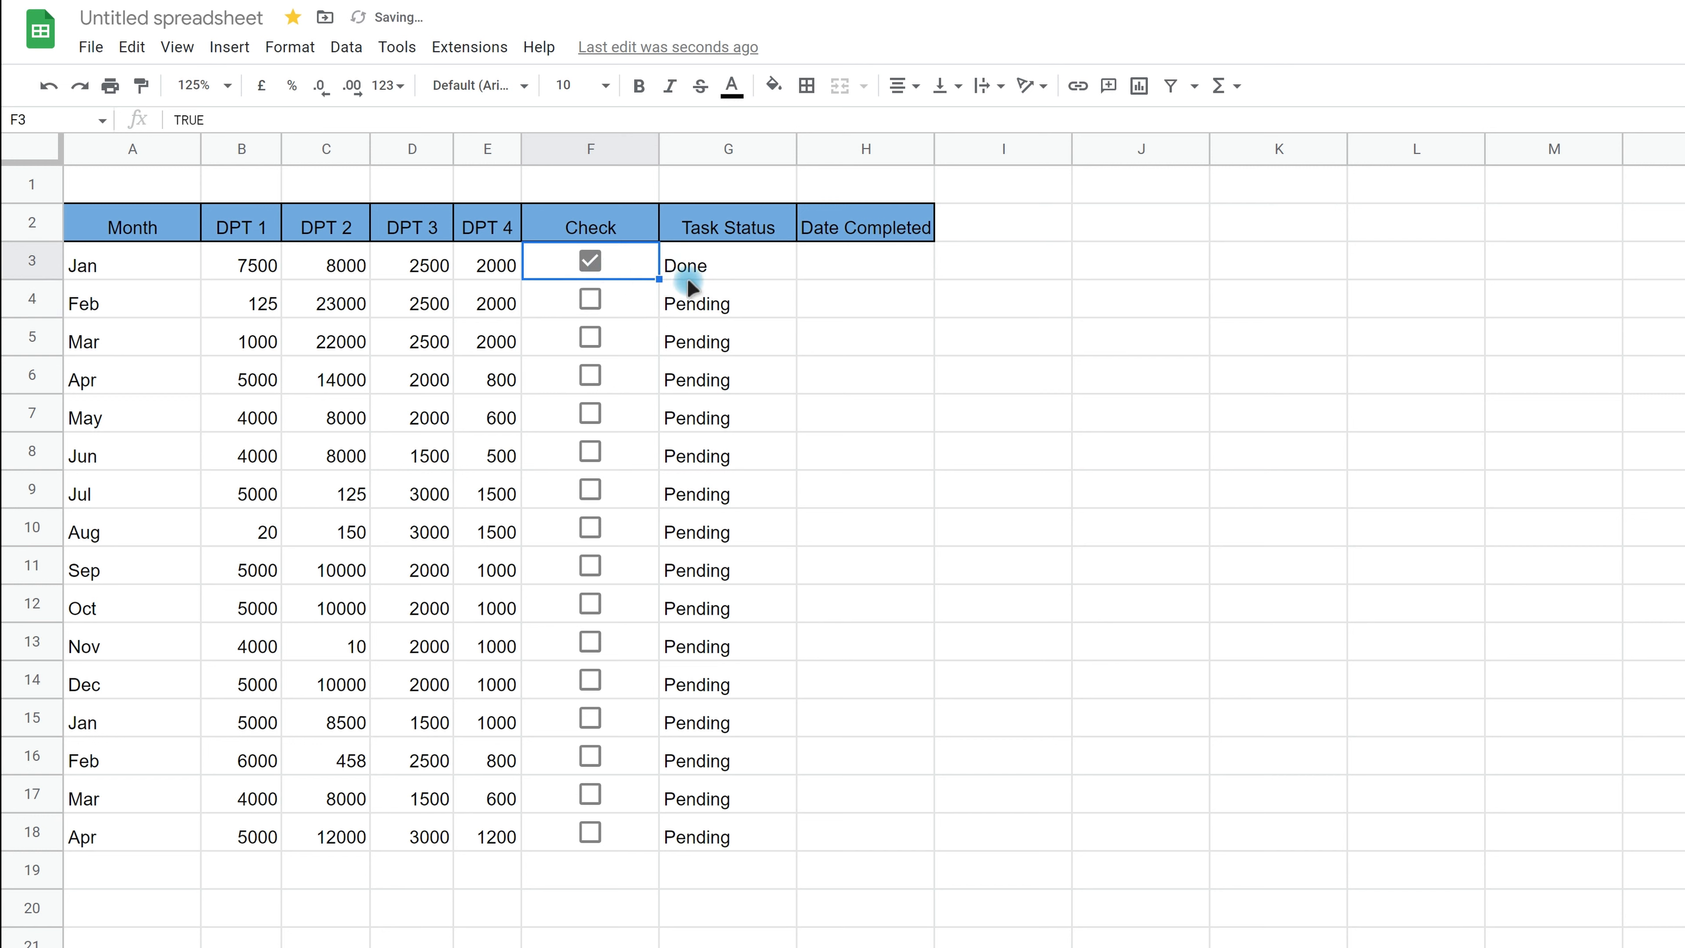
click(590, 413)
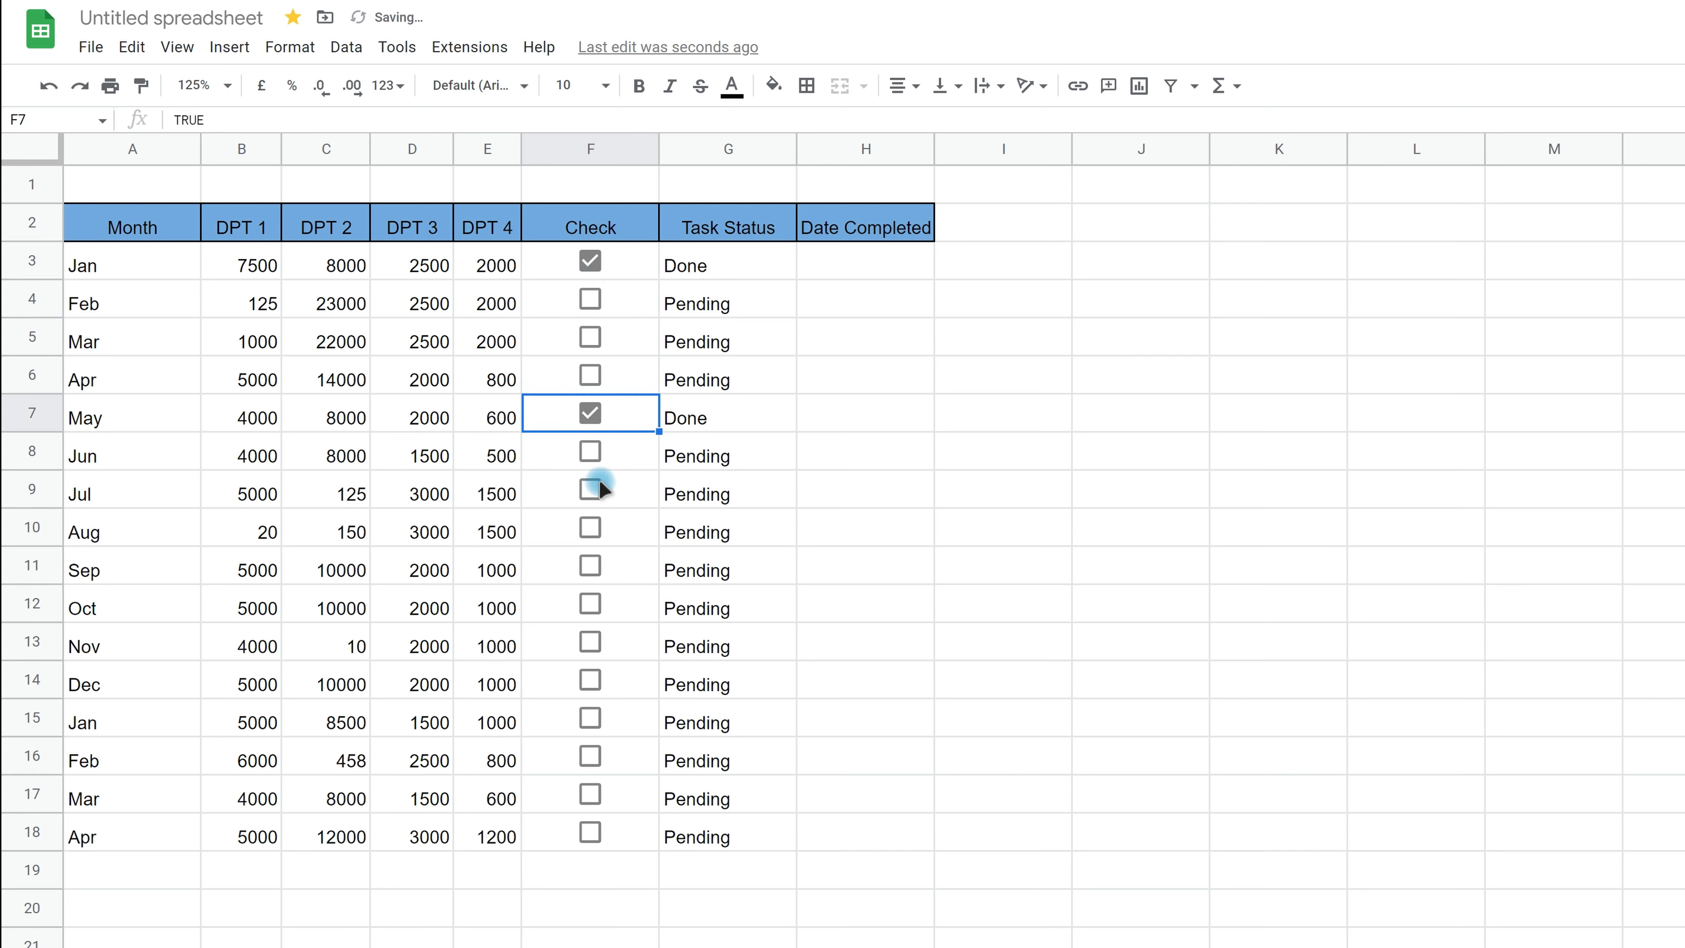
click(591, 528)
click(590, 604)
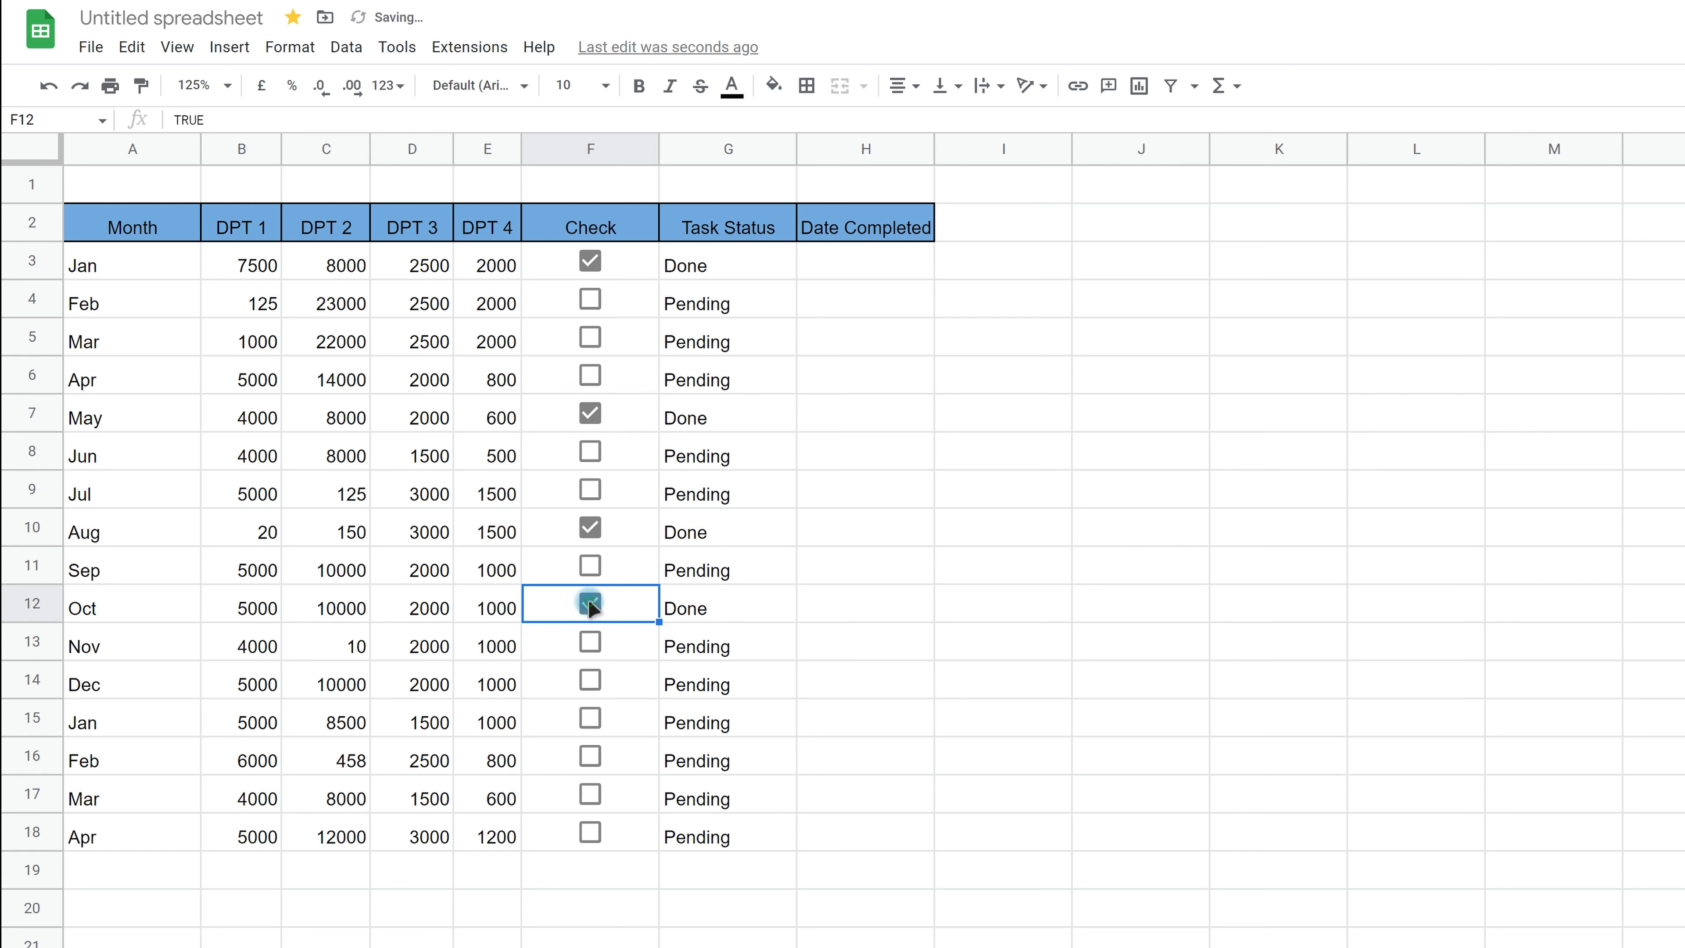
Step: Clear the checkboxes in F12, F10, F7 and F3, and tick F3 again
click(590, 604)
click(590, 528)
click(590, 413)
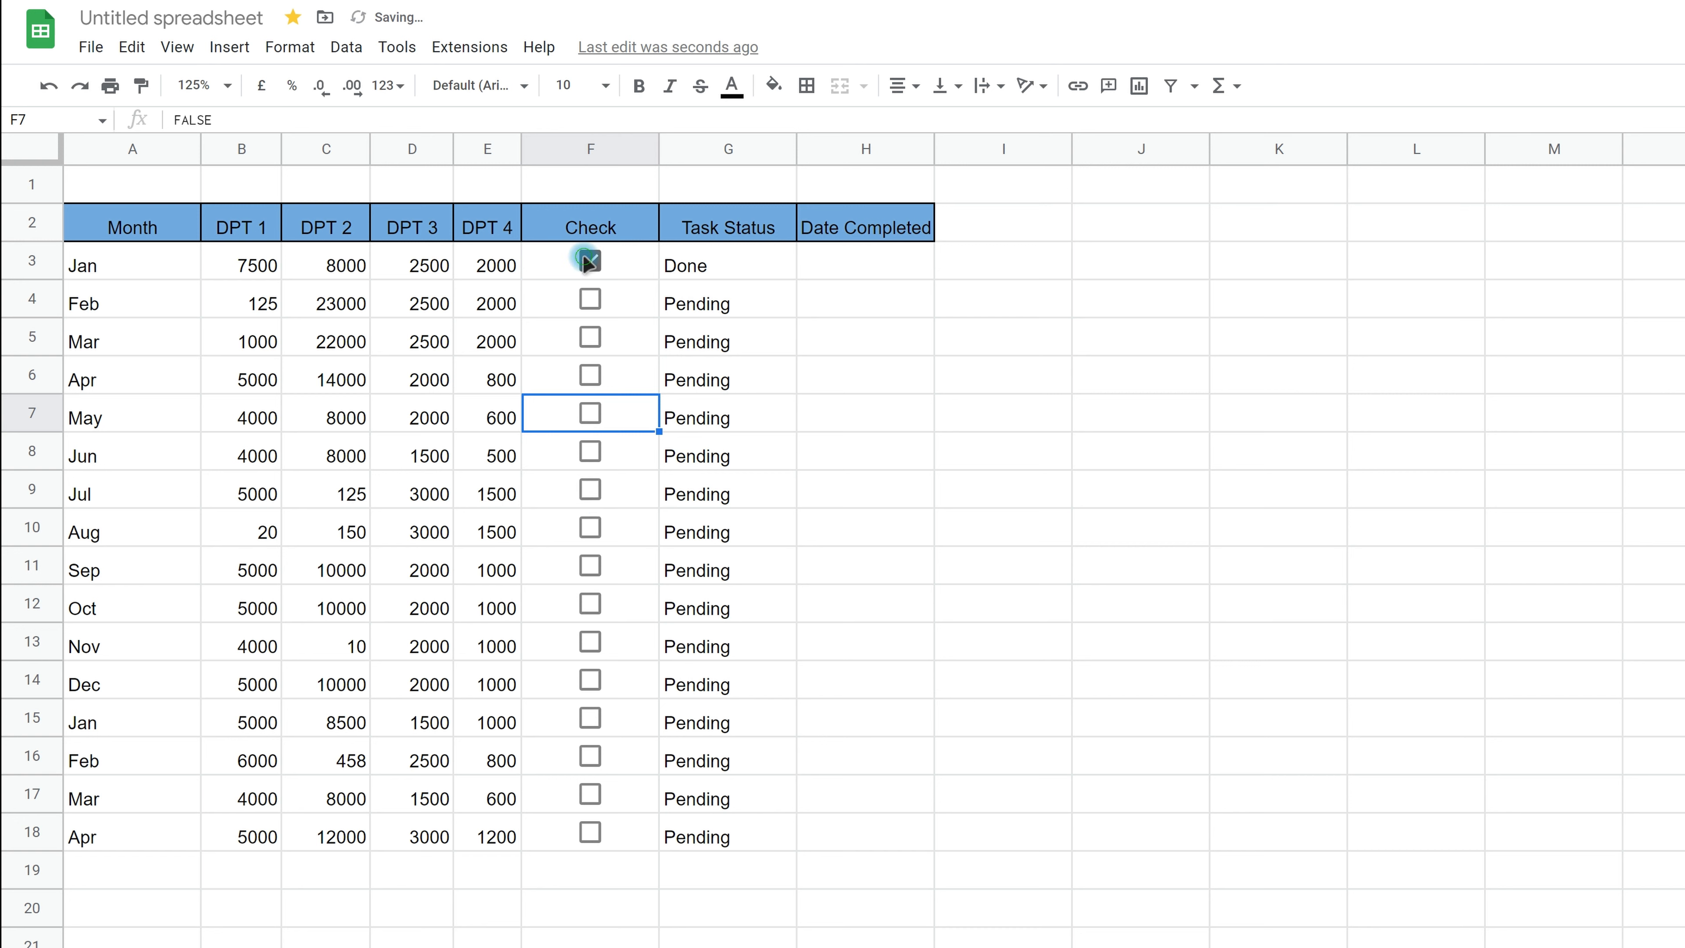
click(600, 269)
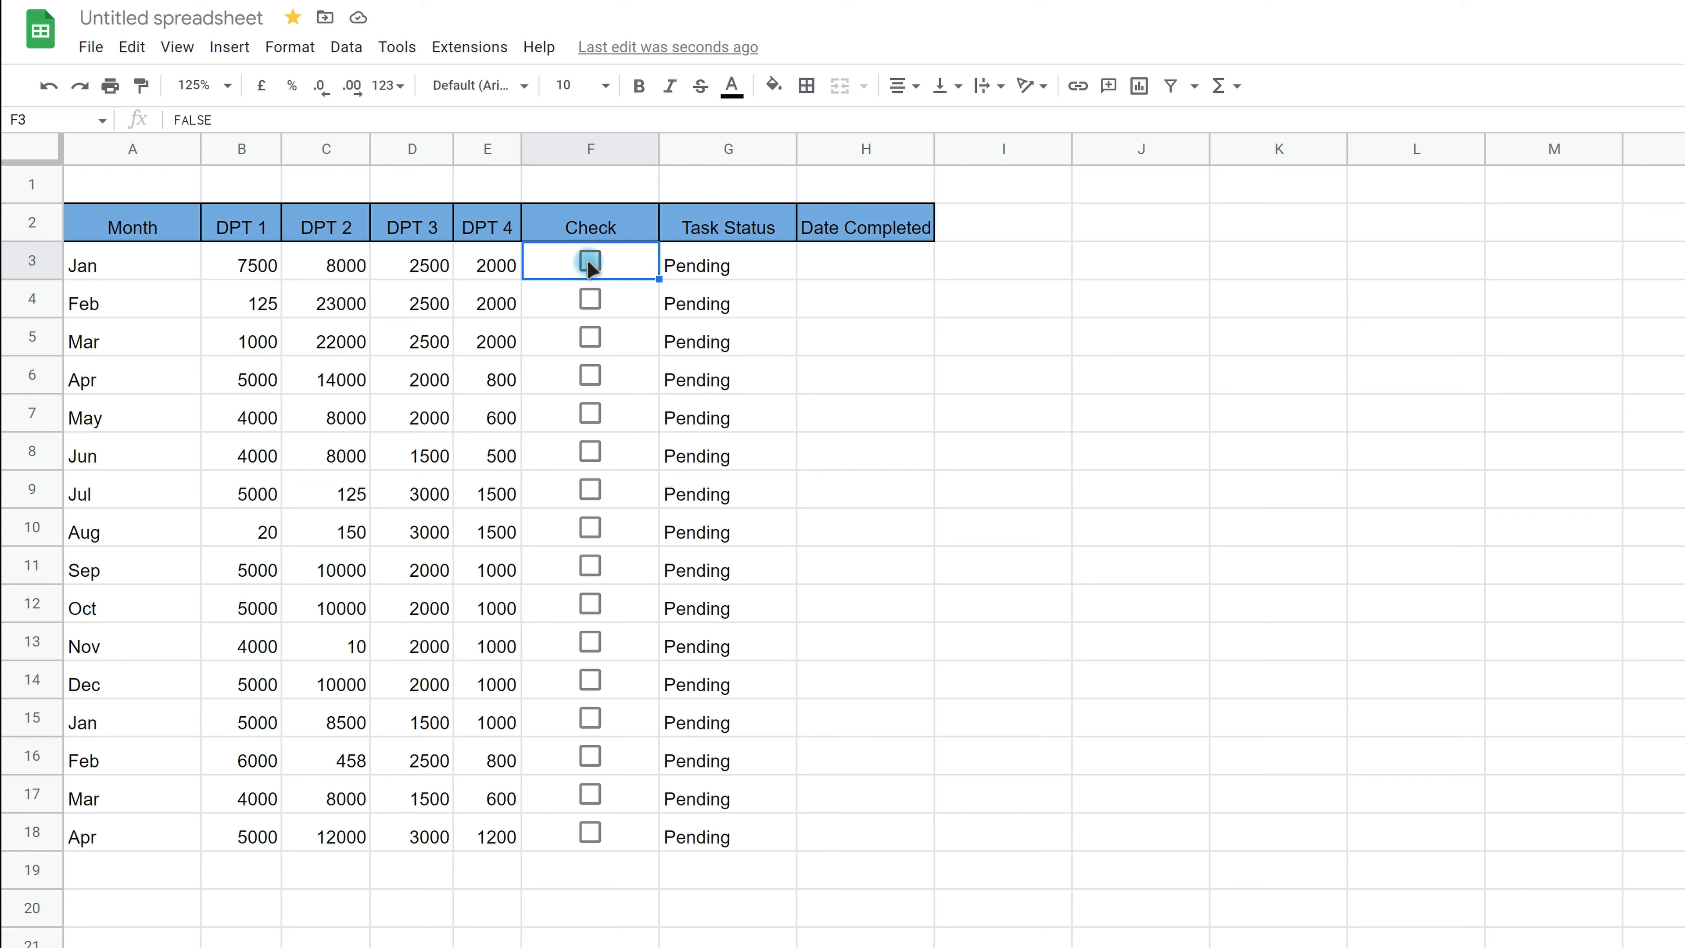
click(589, 260)
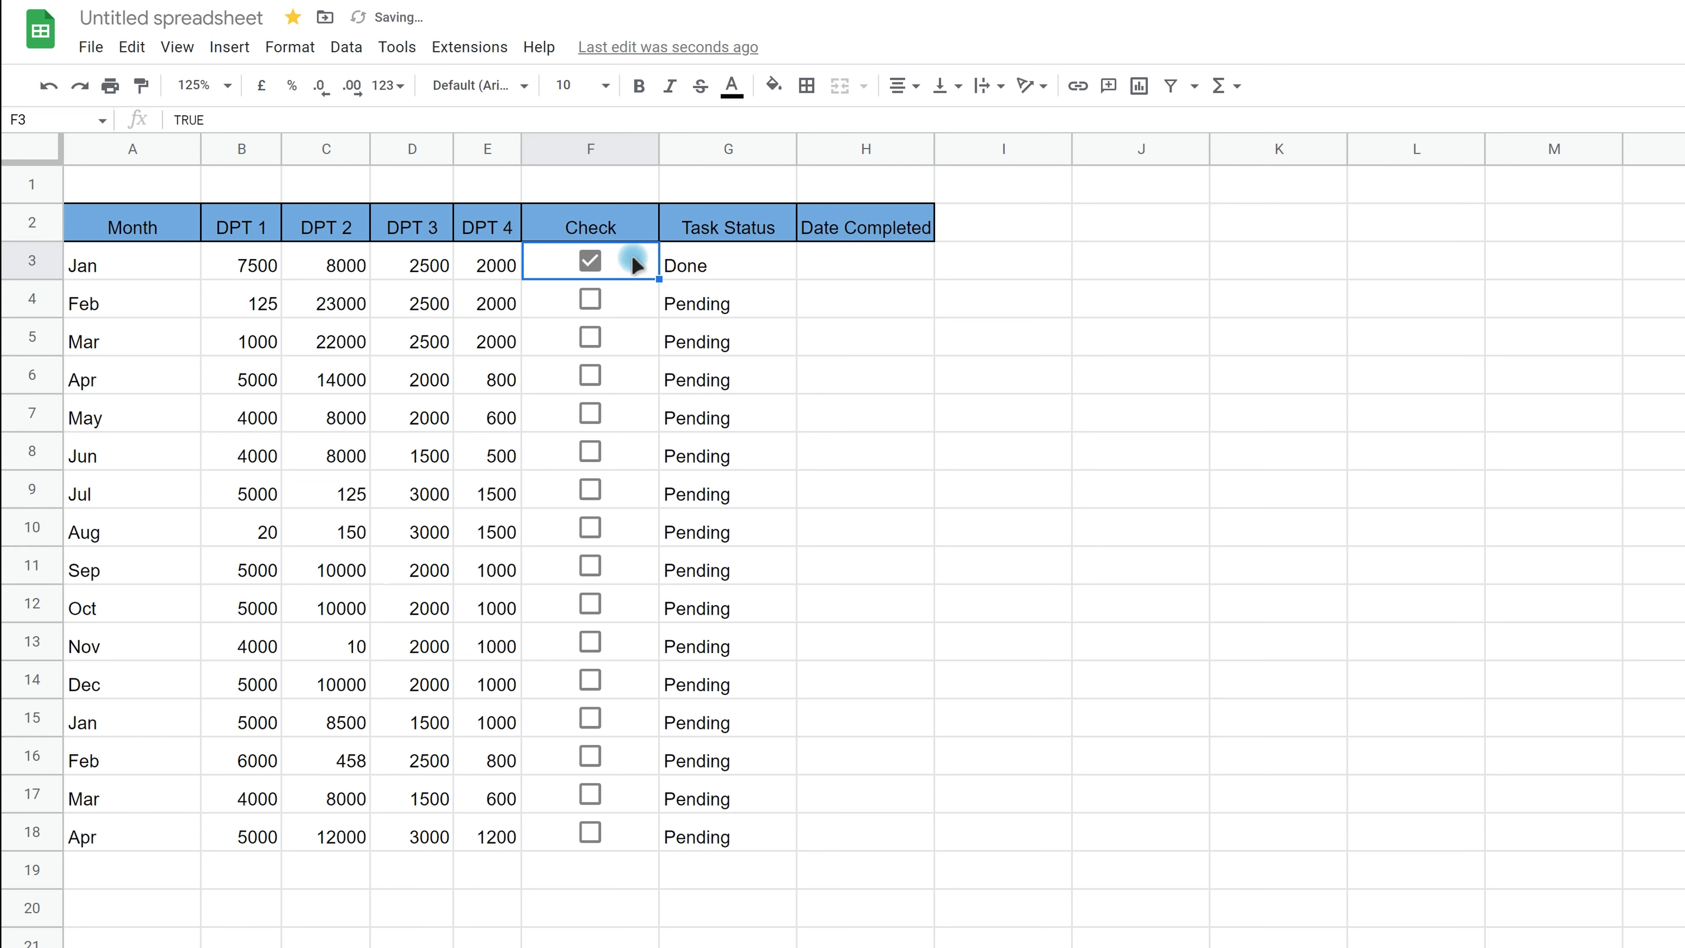
Step: Enter the formula =TODAY() in cell A1 above the Month header
click(846, 259)
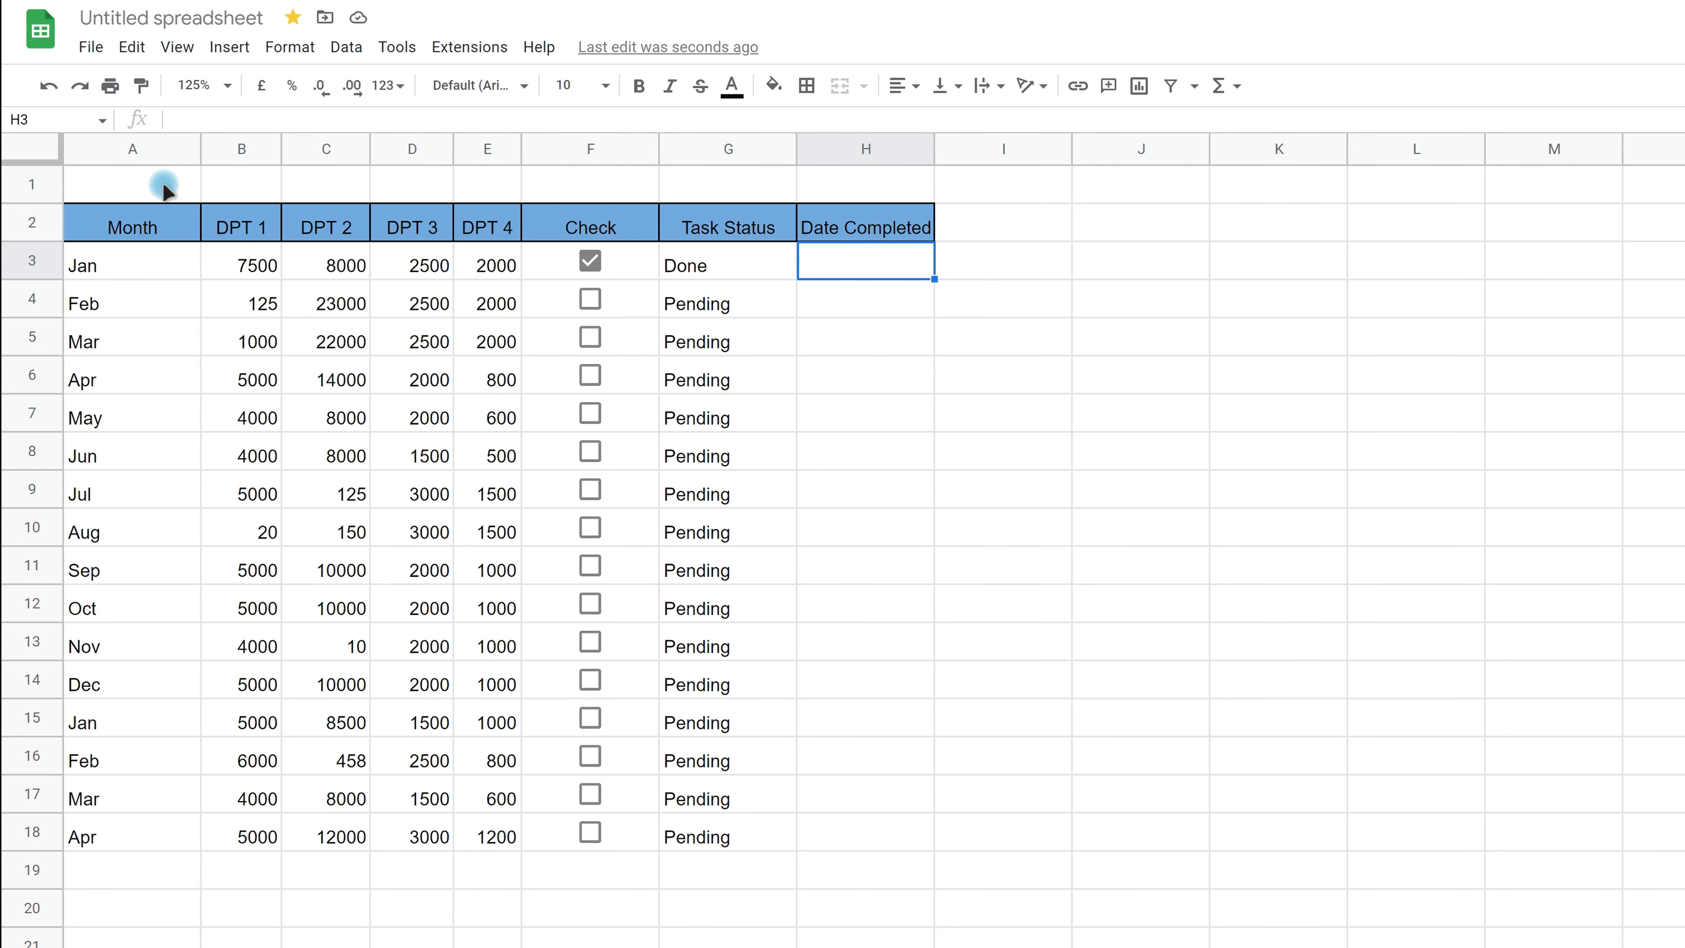
click(150, 190)
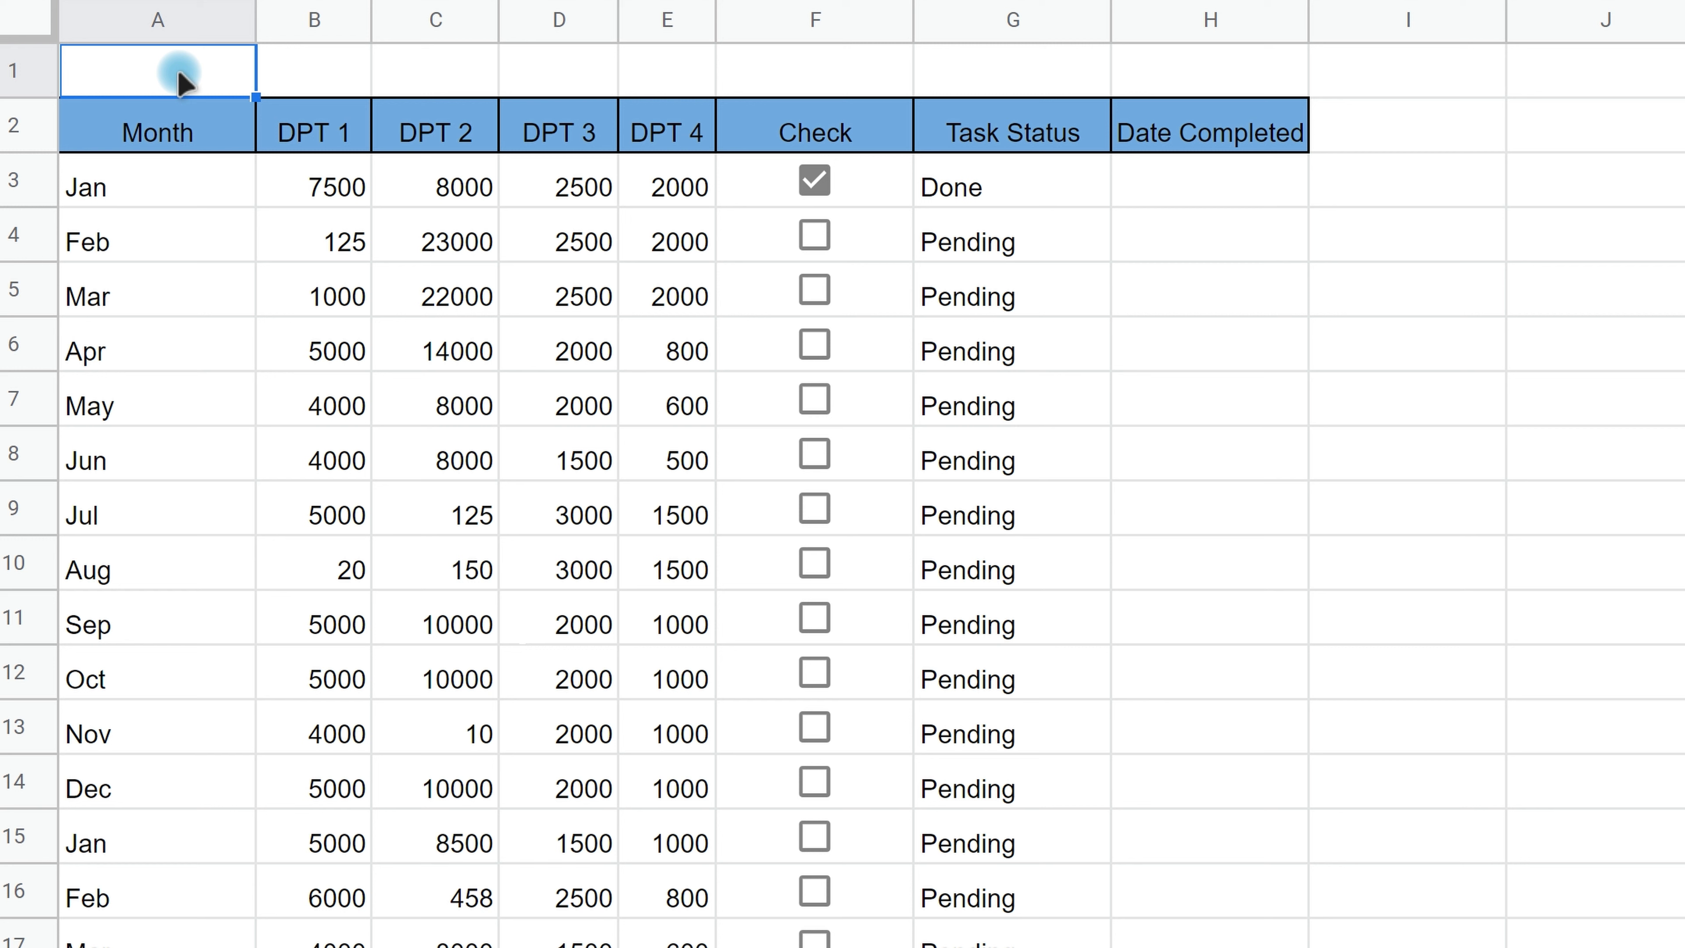
double_click(179, 73)
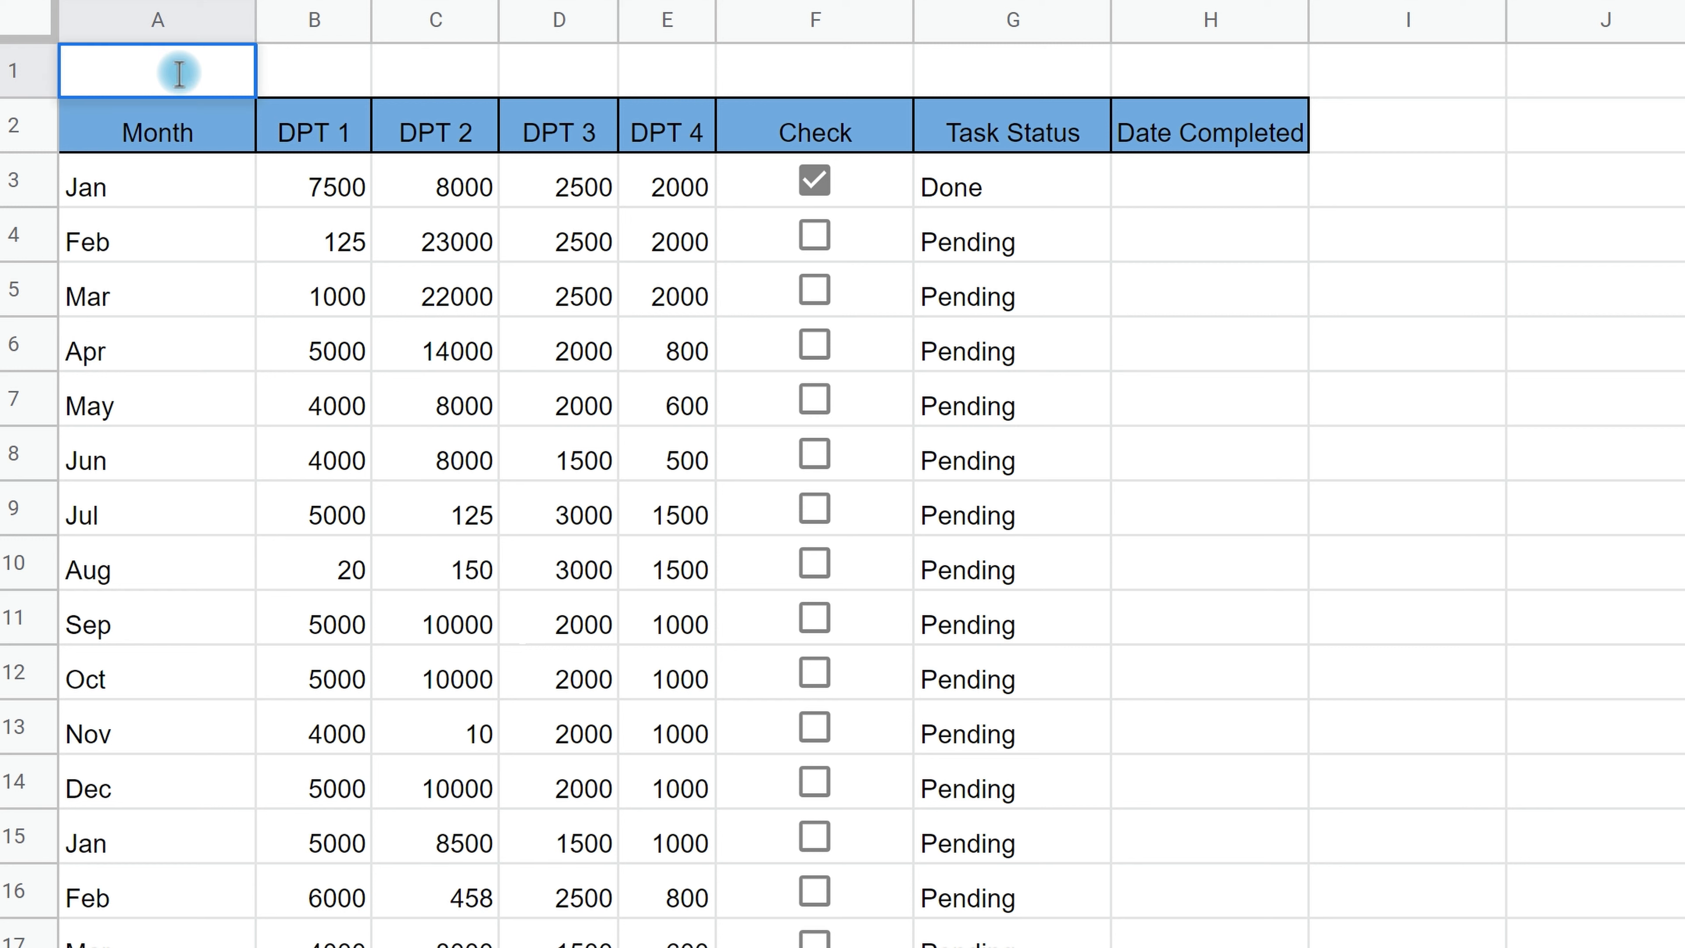
text(=today)
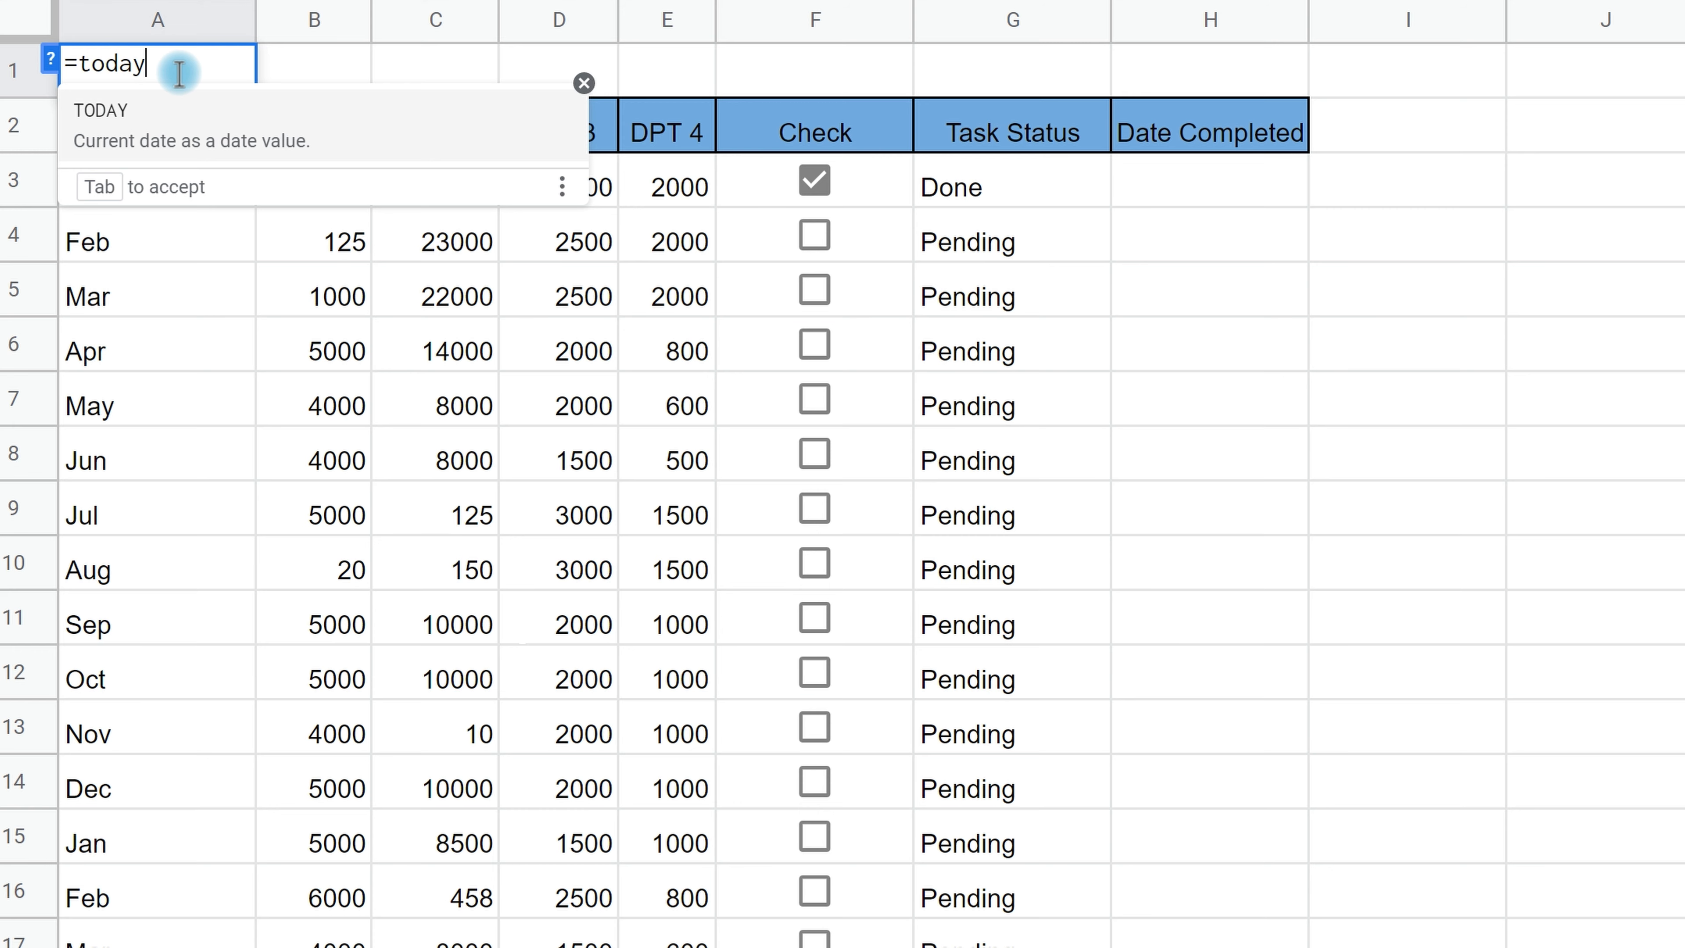
key(Tab)
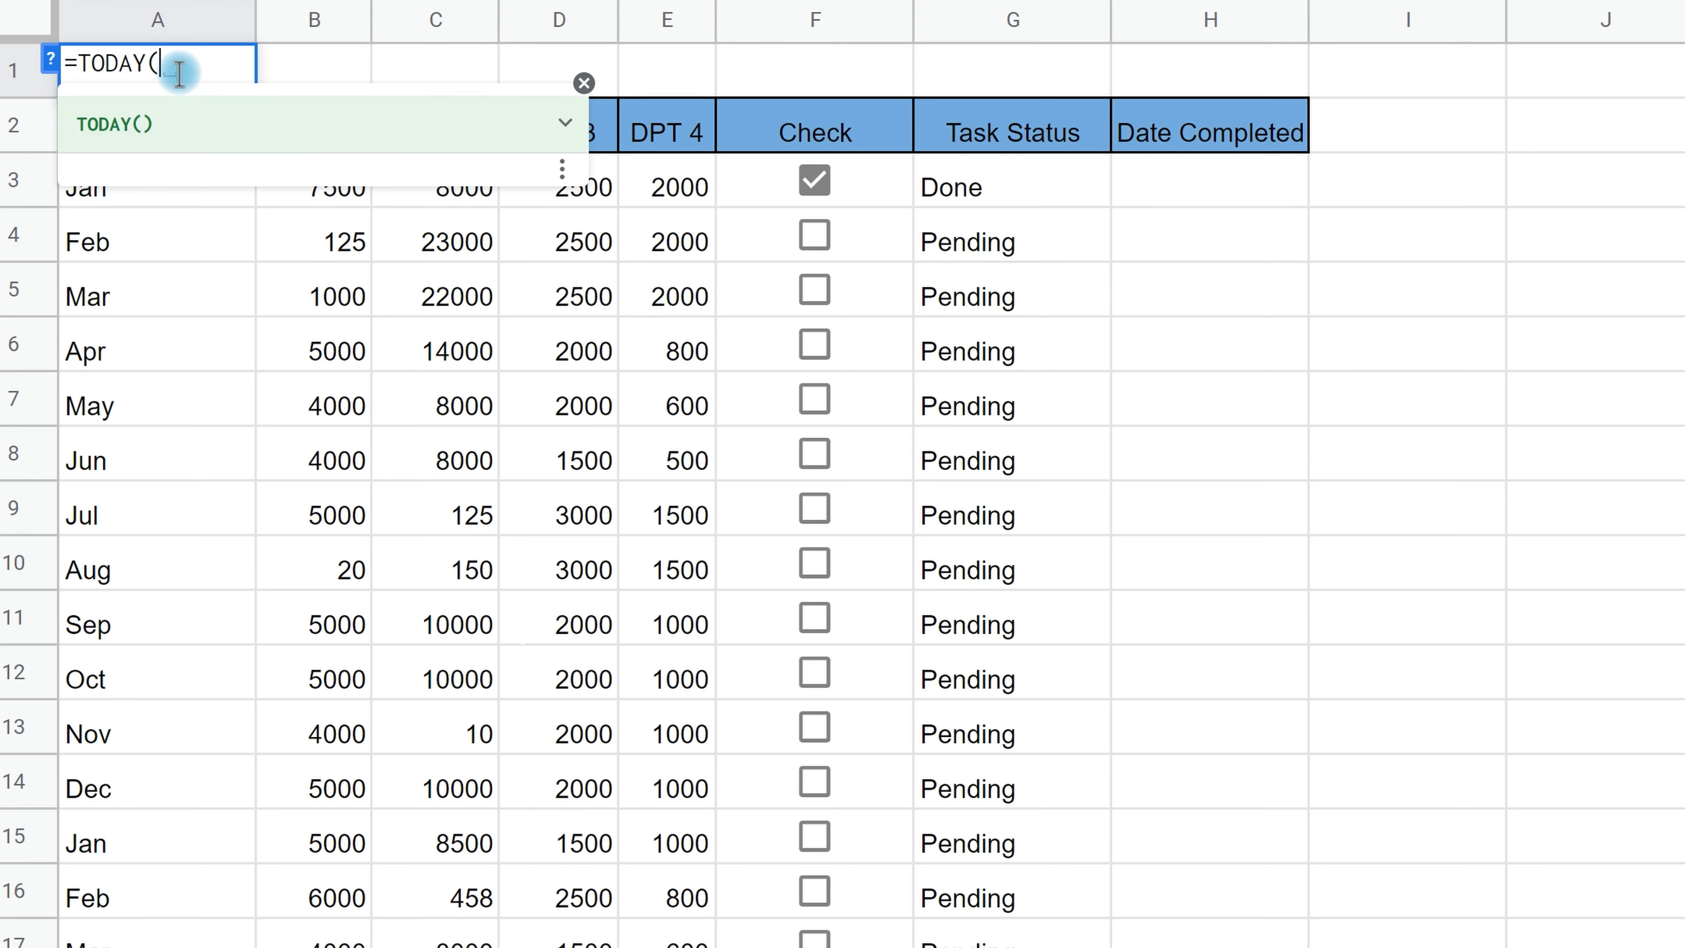
key(Return)
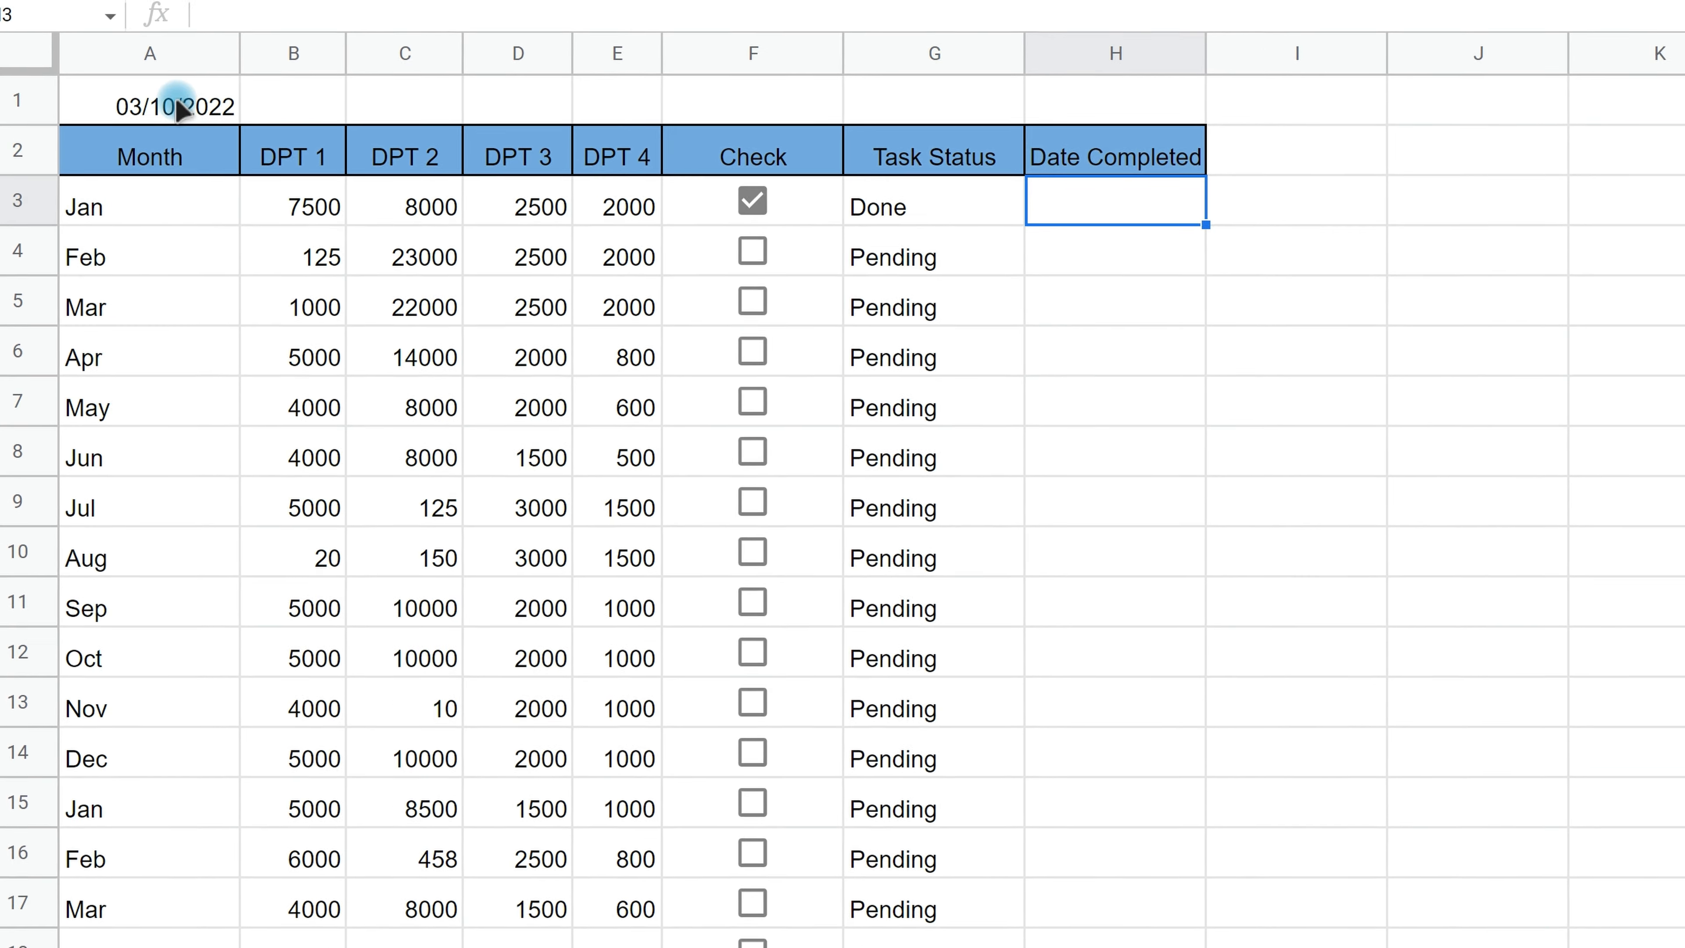
Step: Clear the checkbox in F3 and enter the formula =IF(F3=True,A1,"") in Date Completed cell H3
click(752, 201)
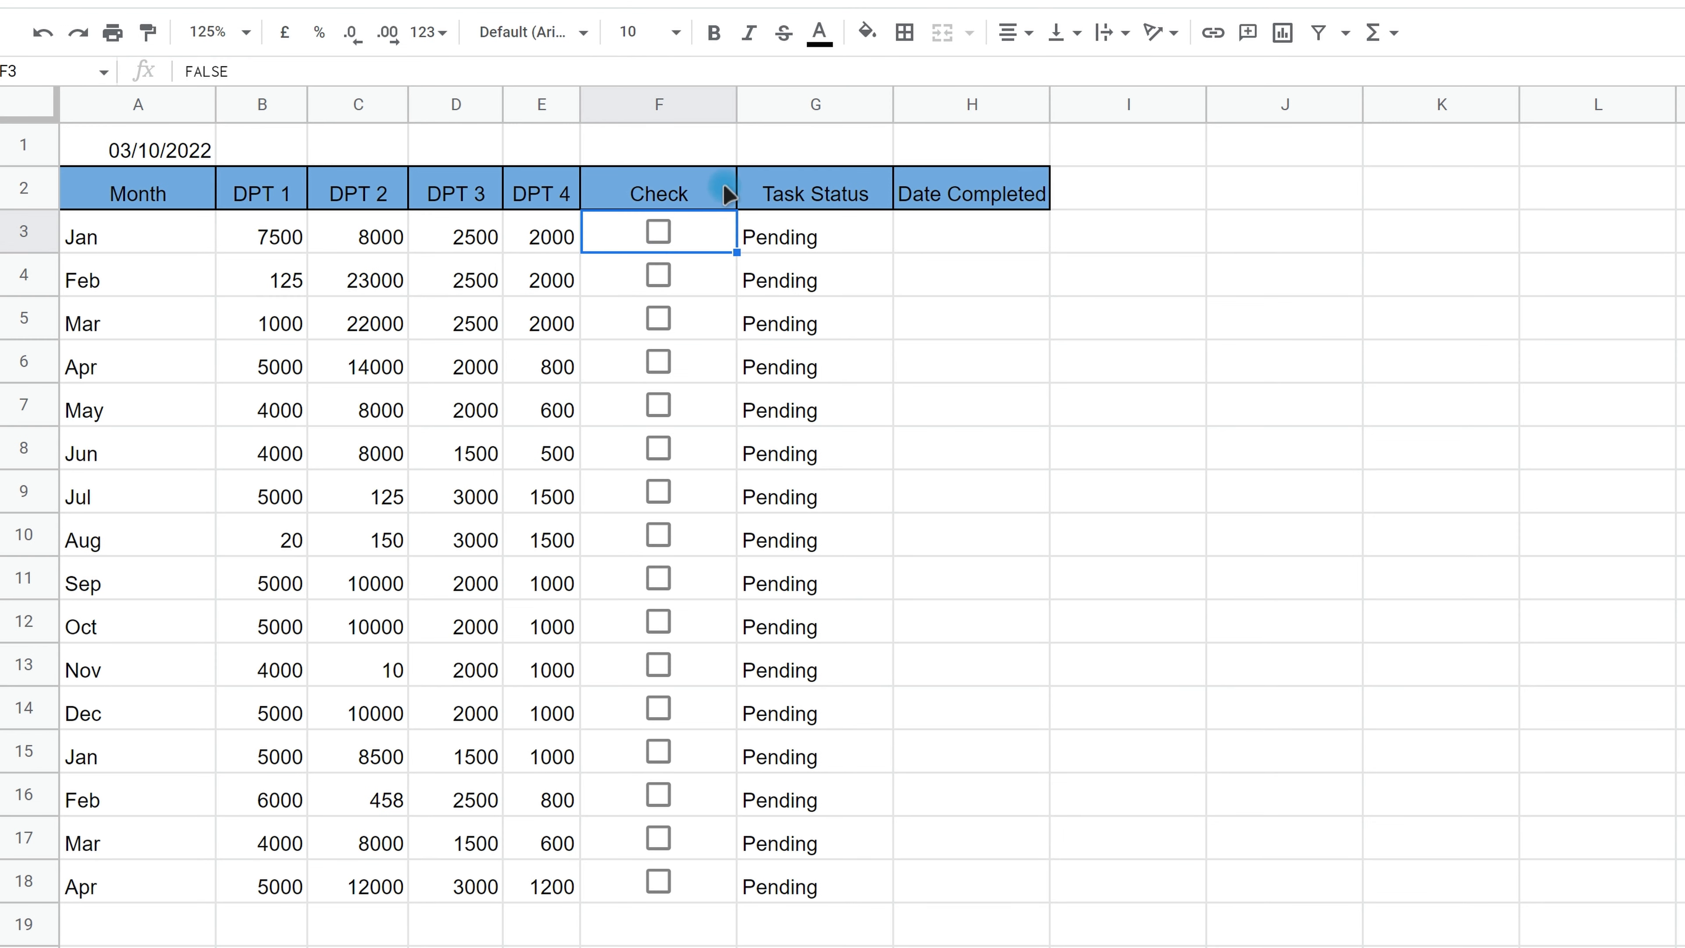
click(955, 235)
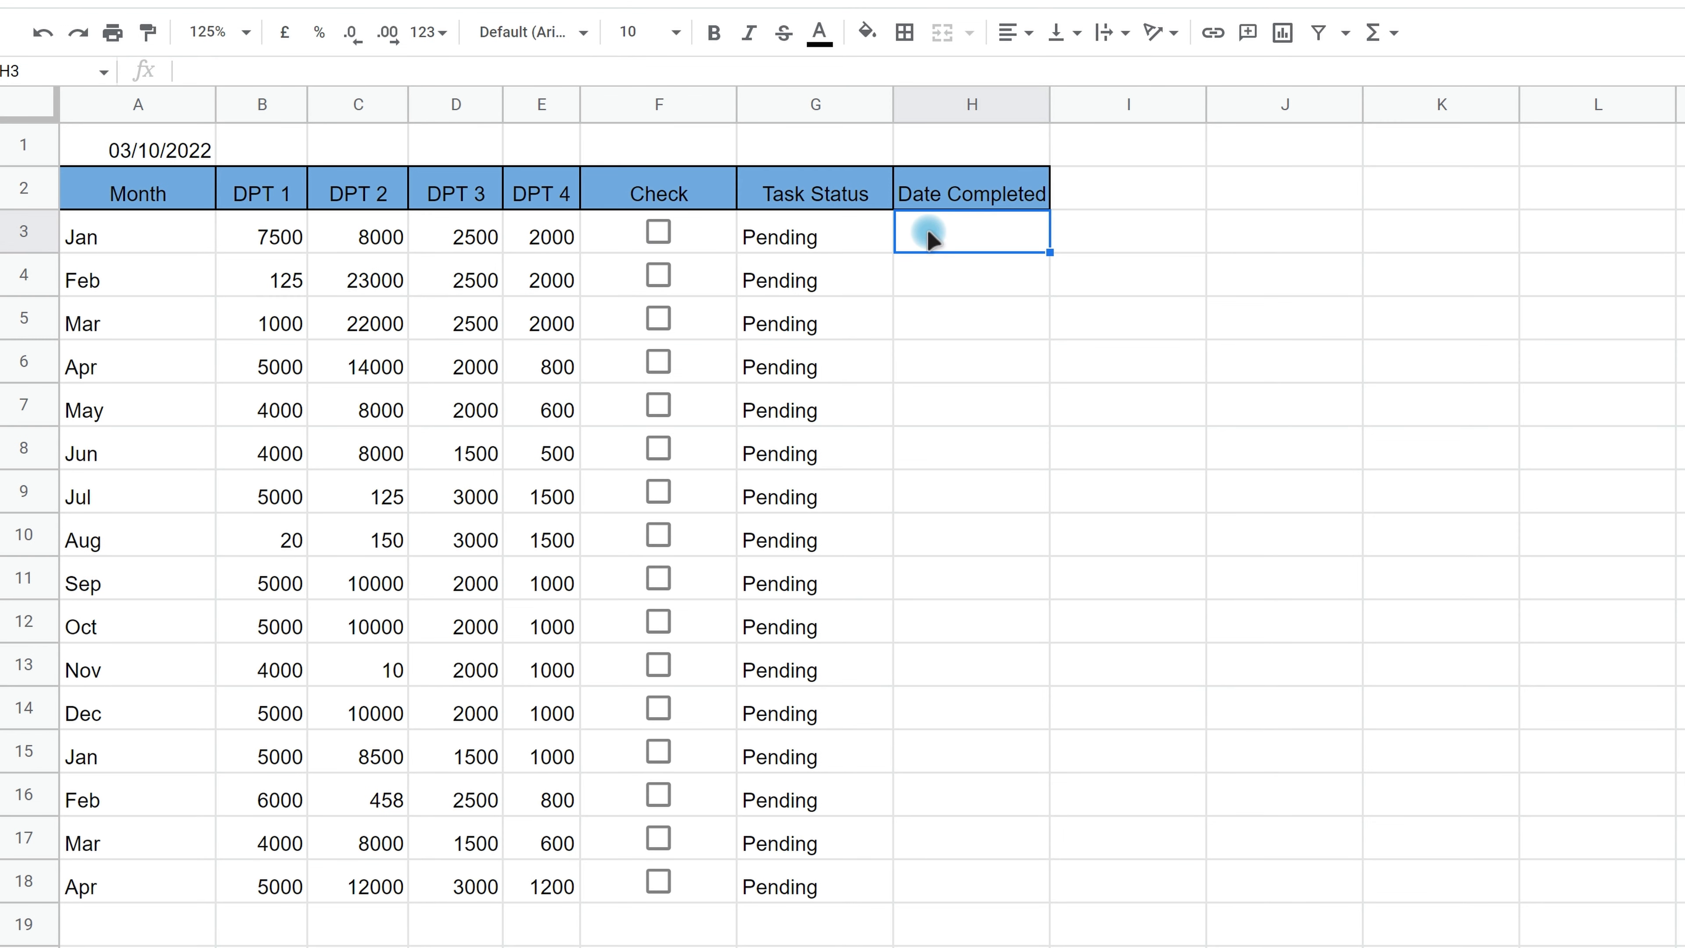
text(=)
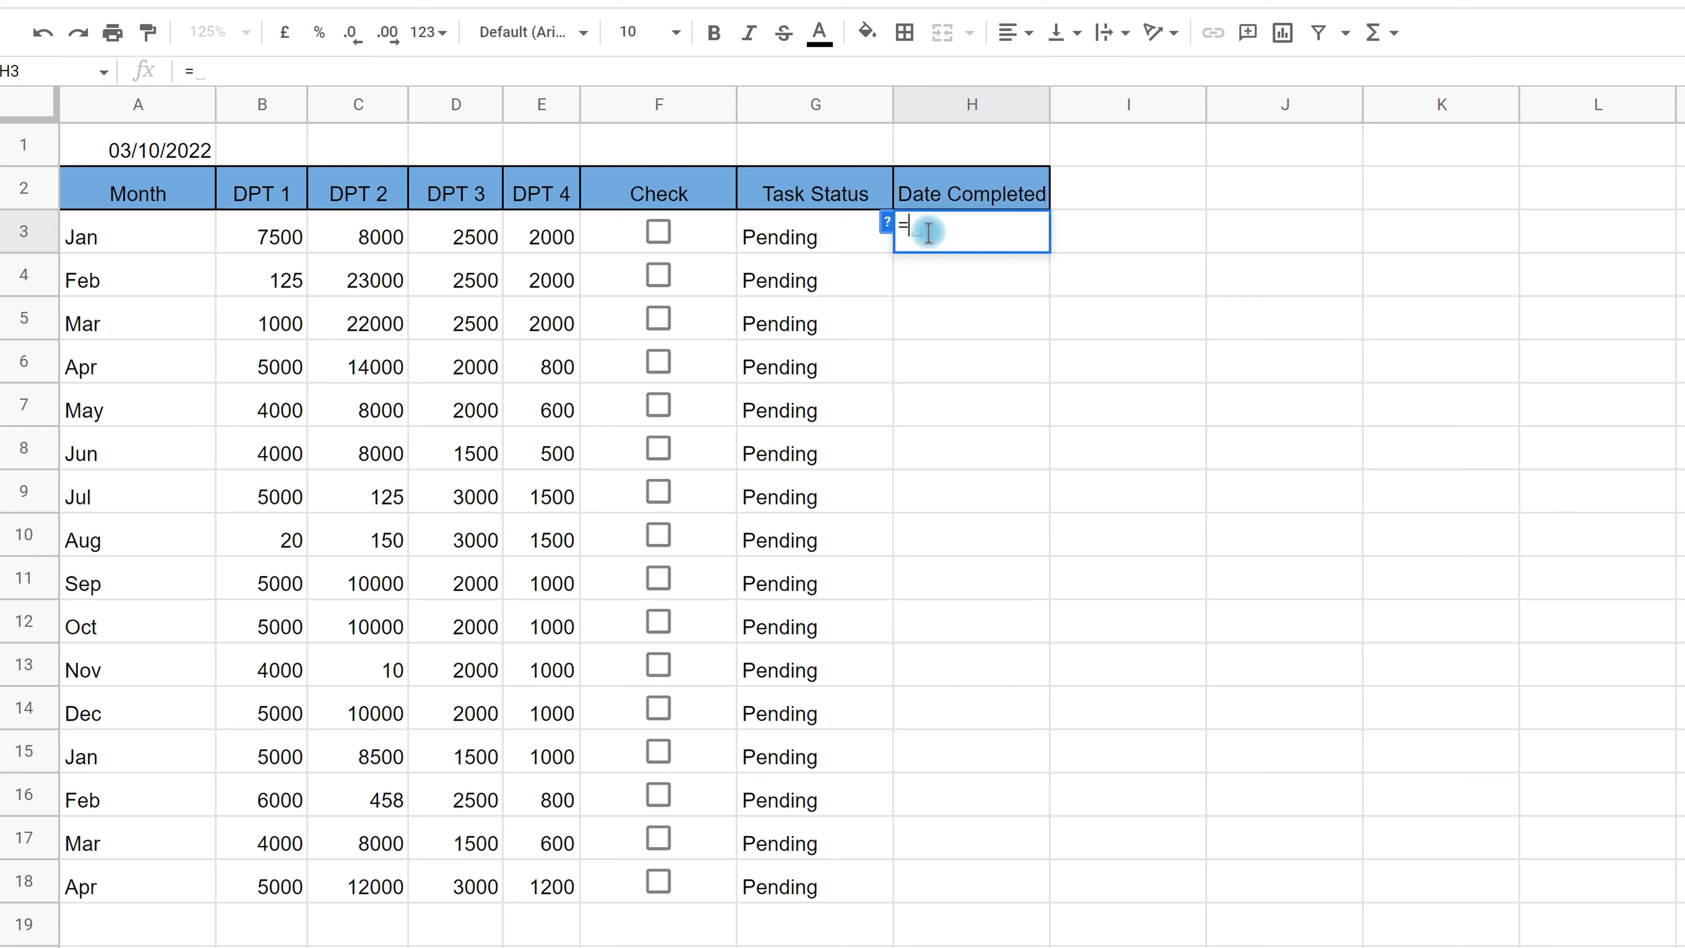
text(IF()
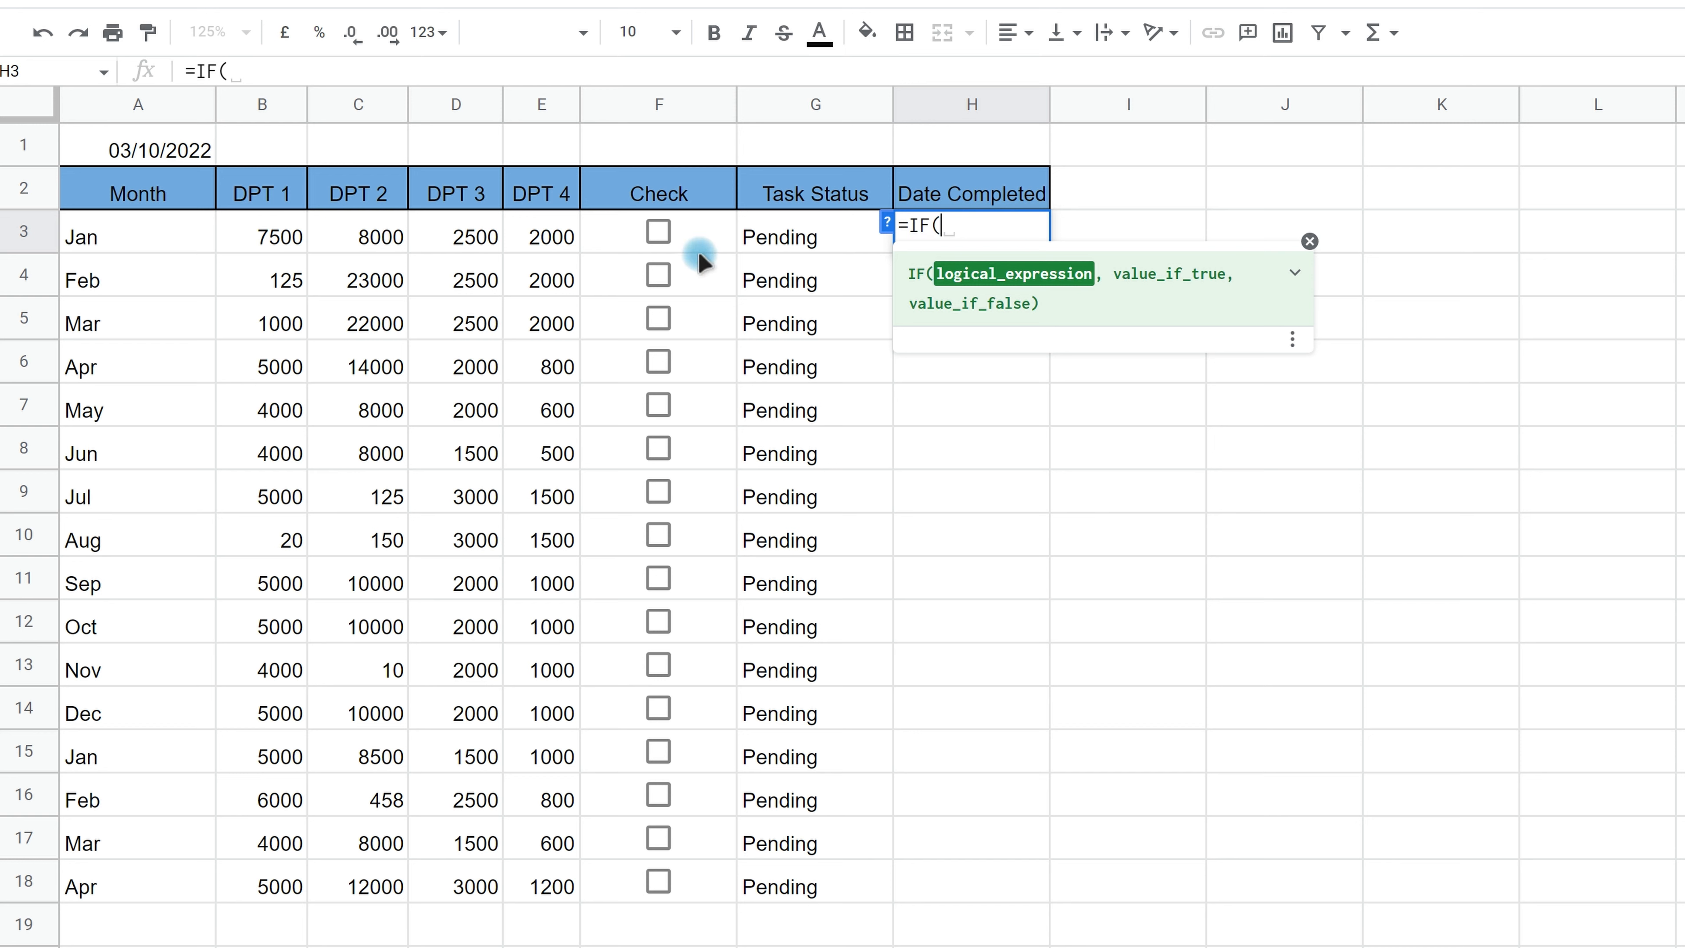
click(696, 222)
text(=)
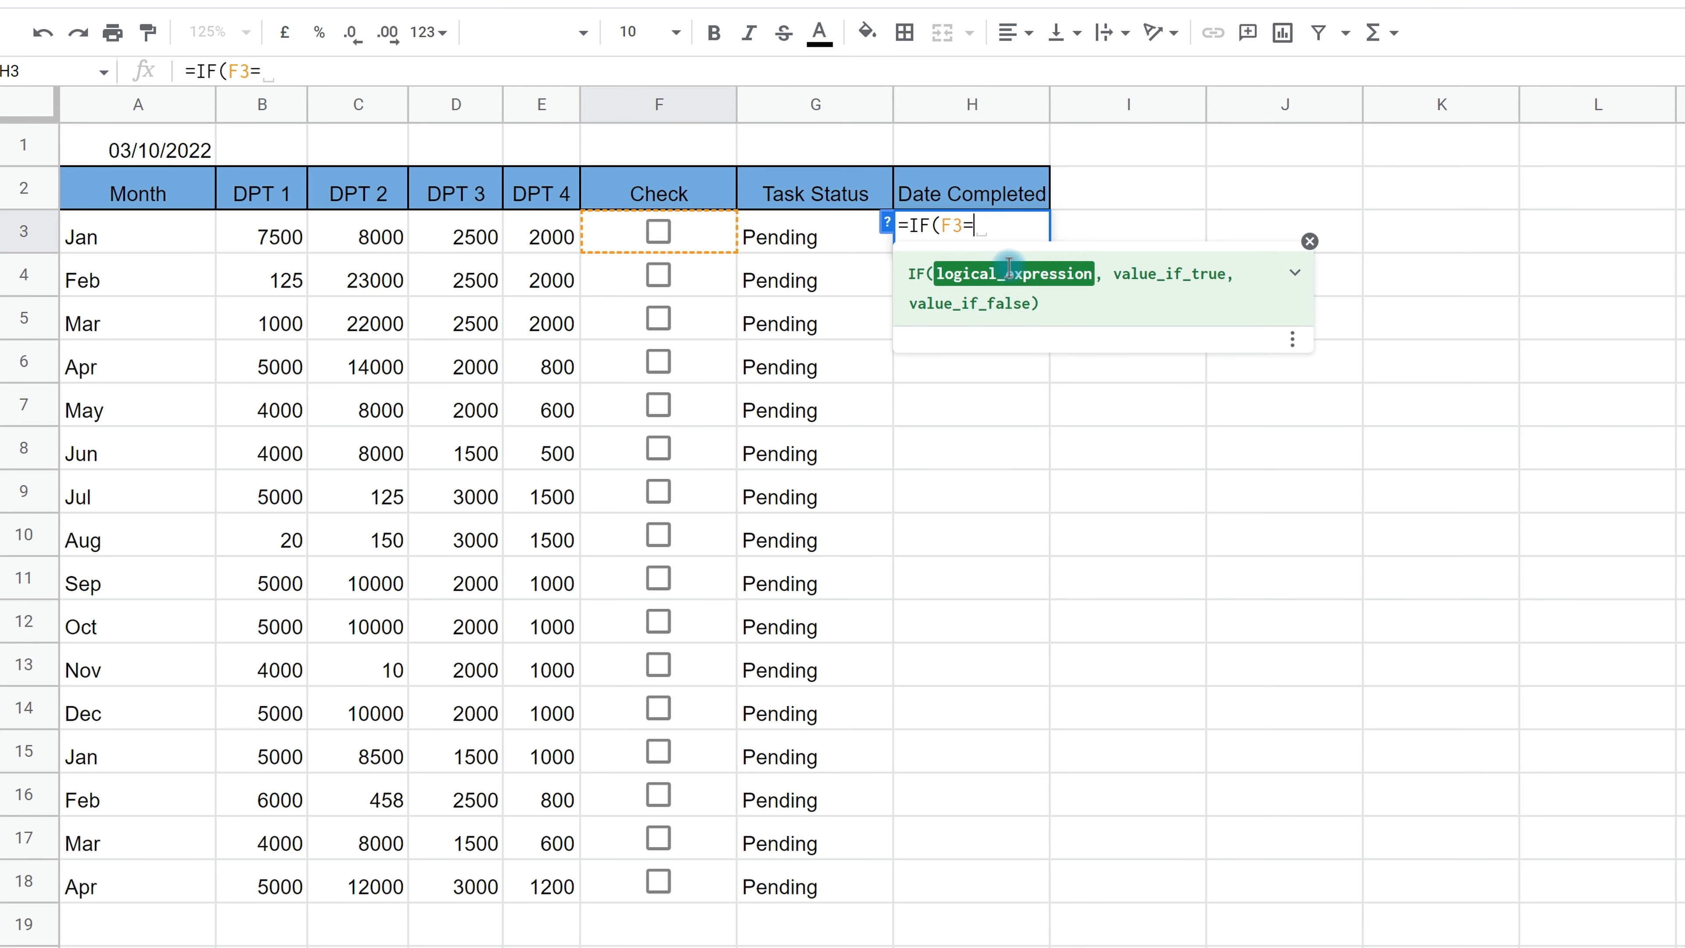
text(True,)
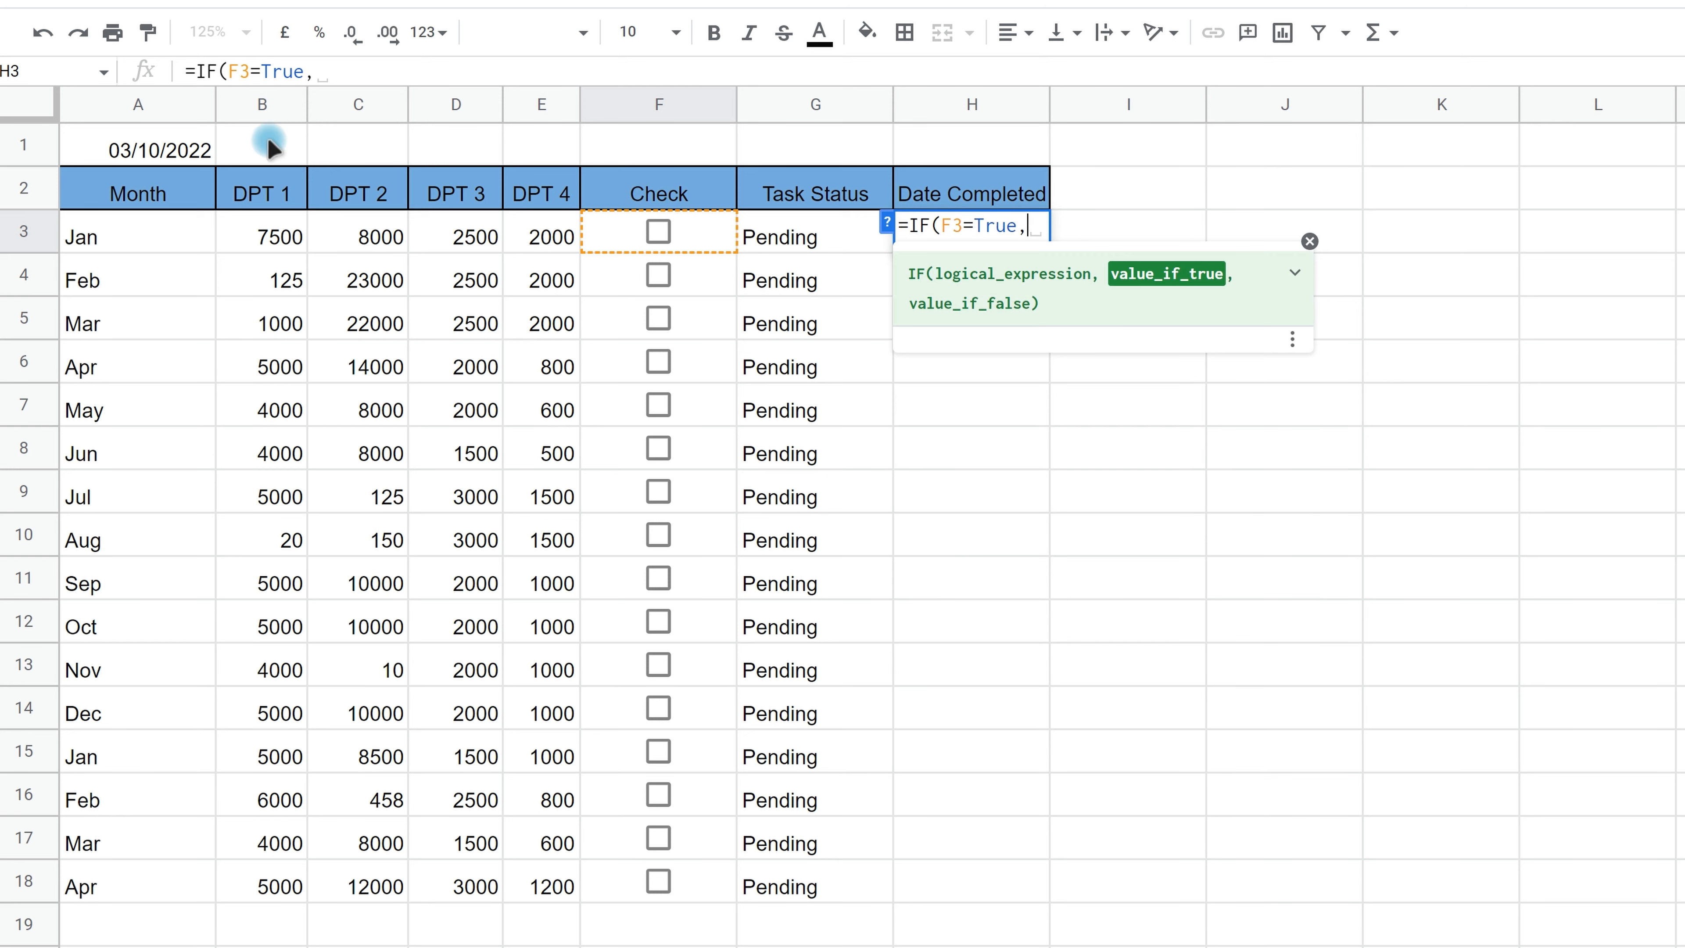
click(162, 150)
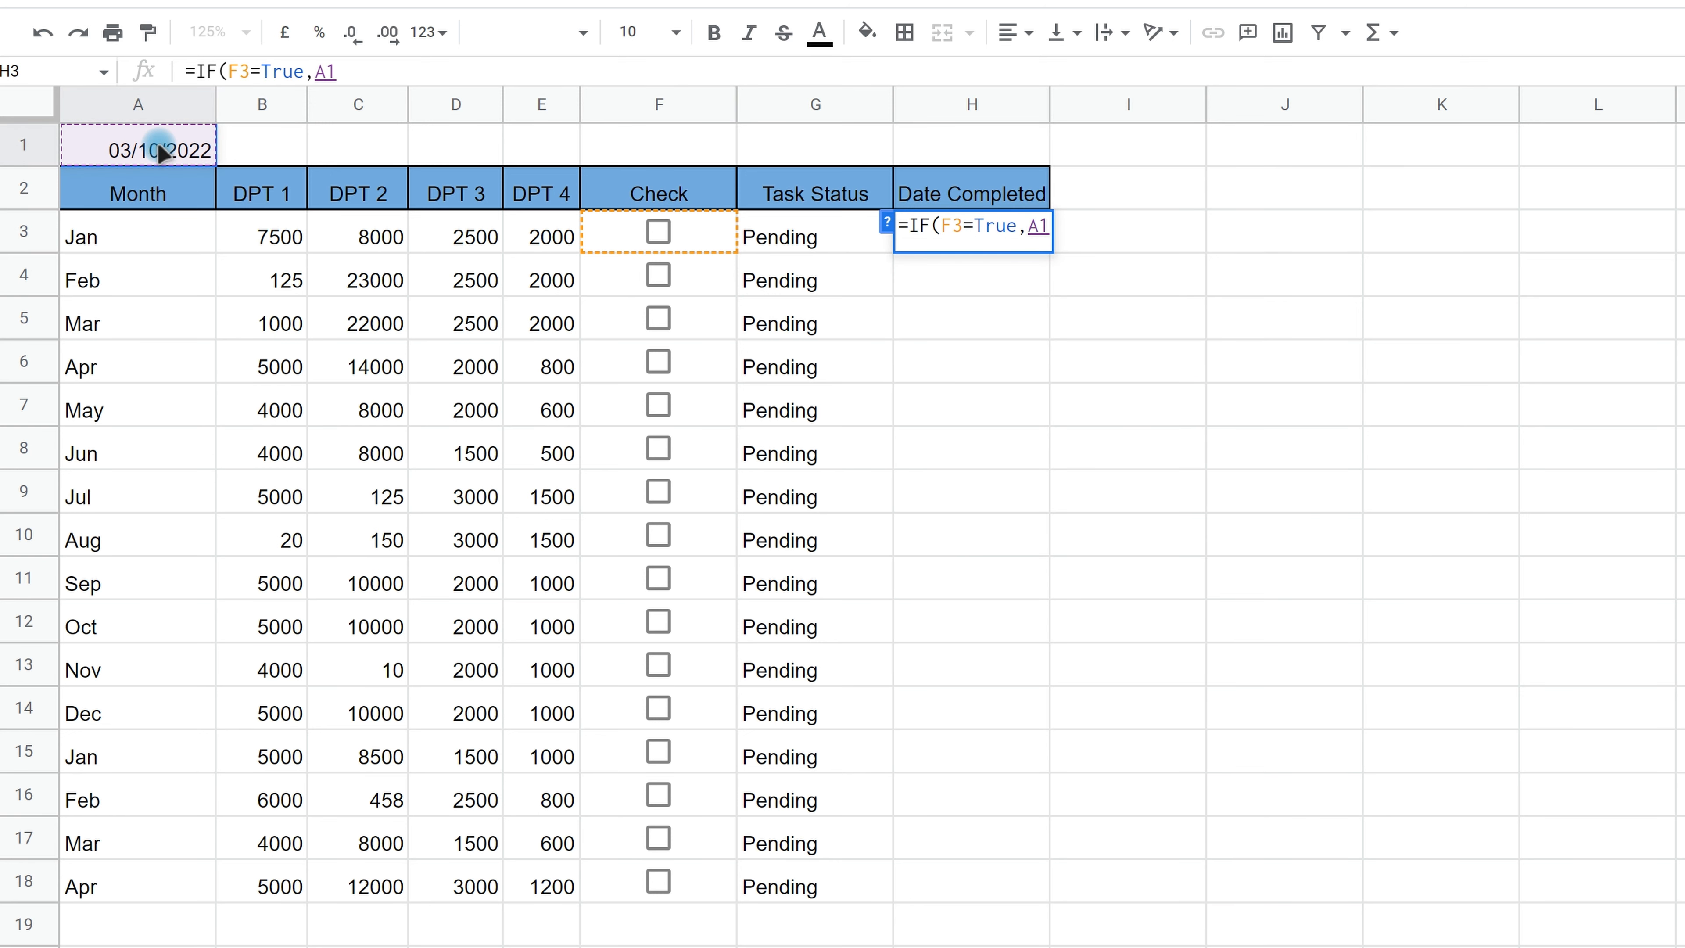
text(,)
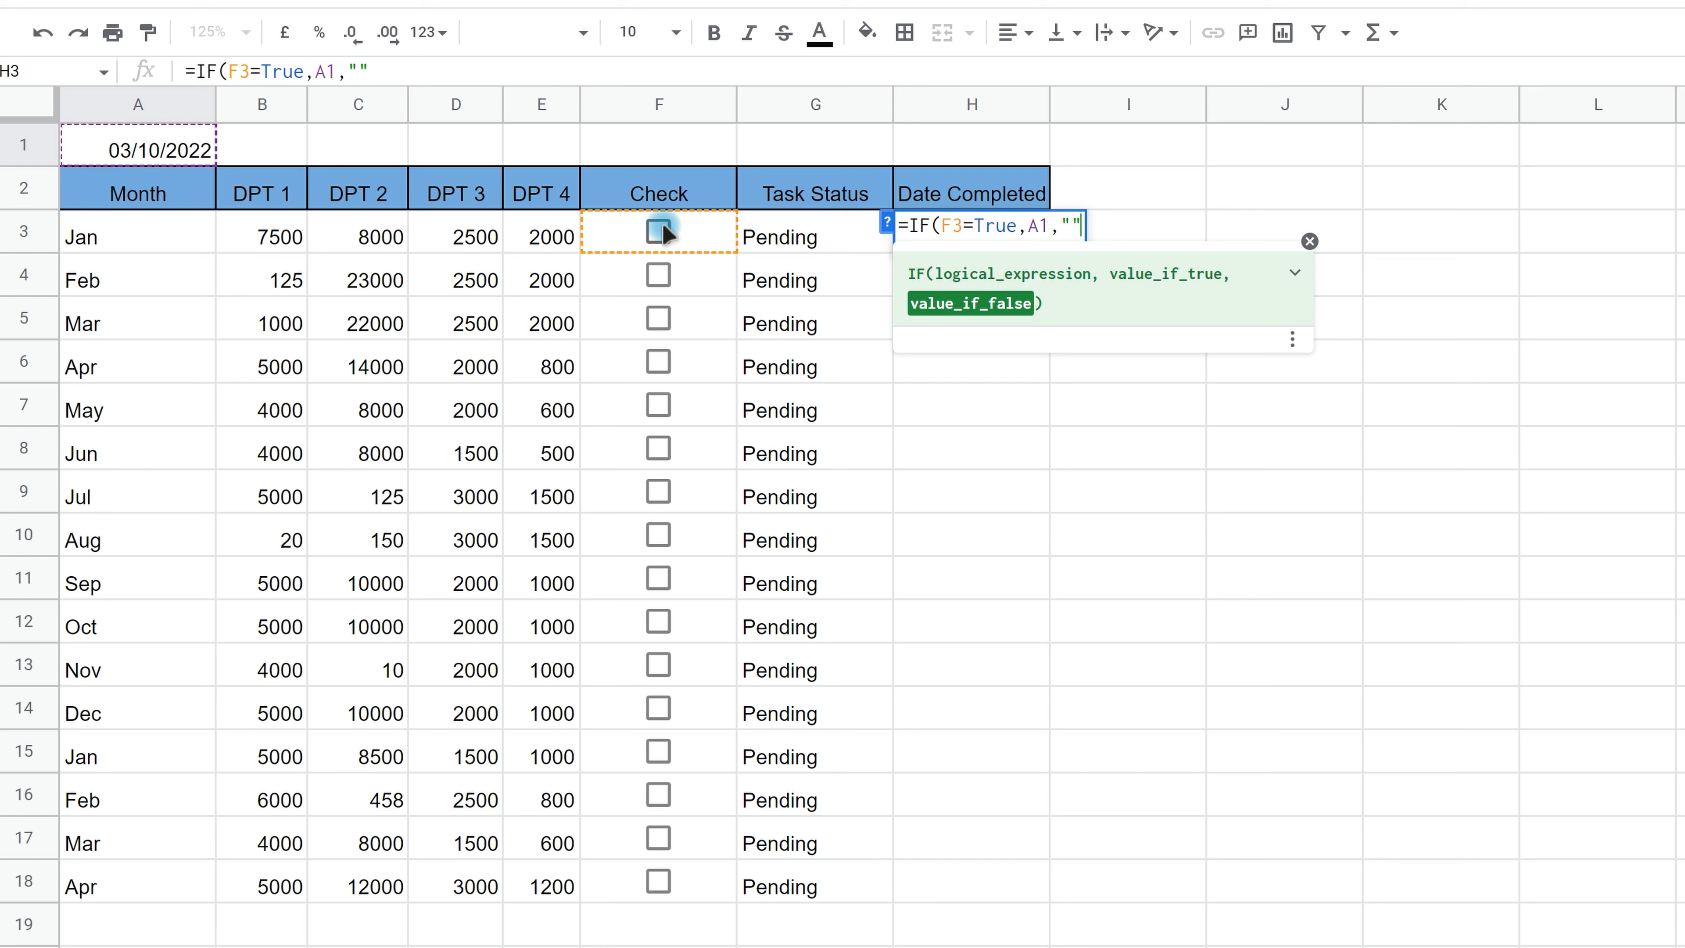
text())
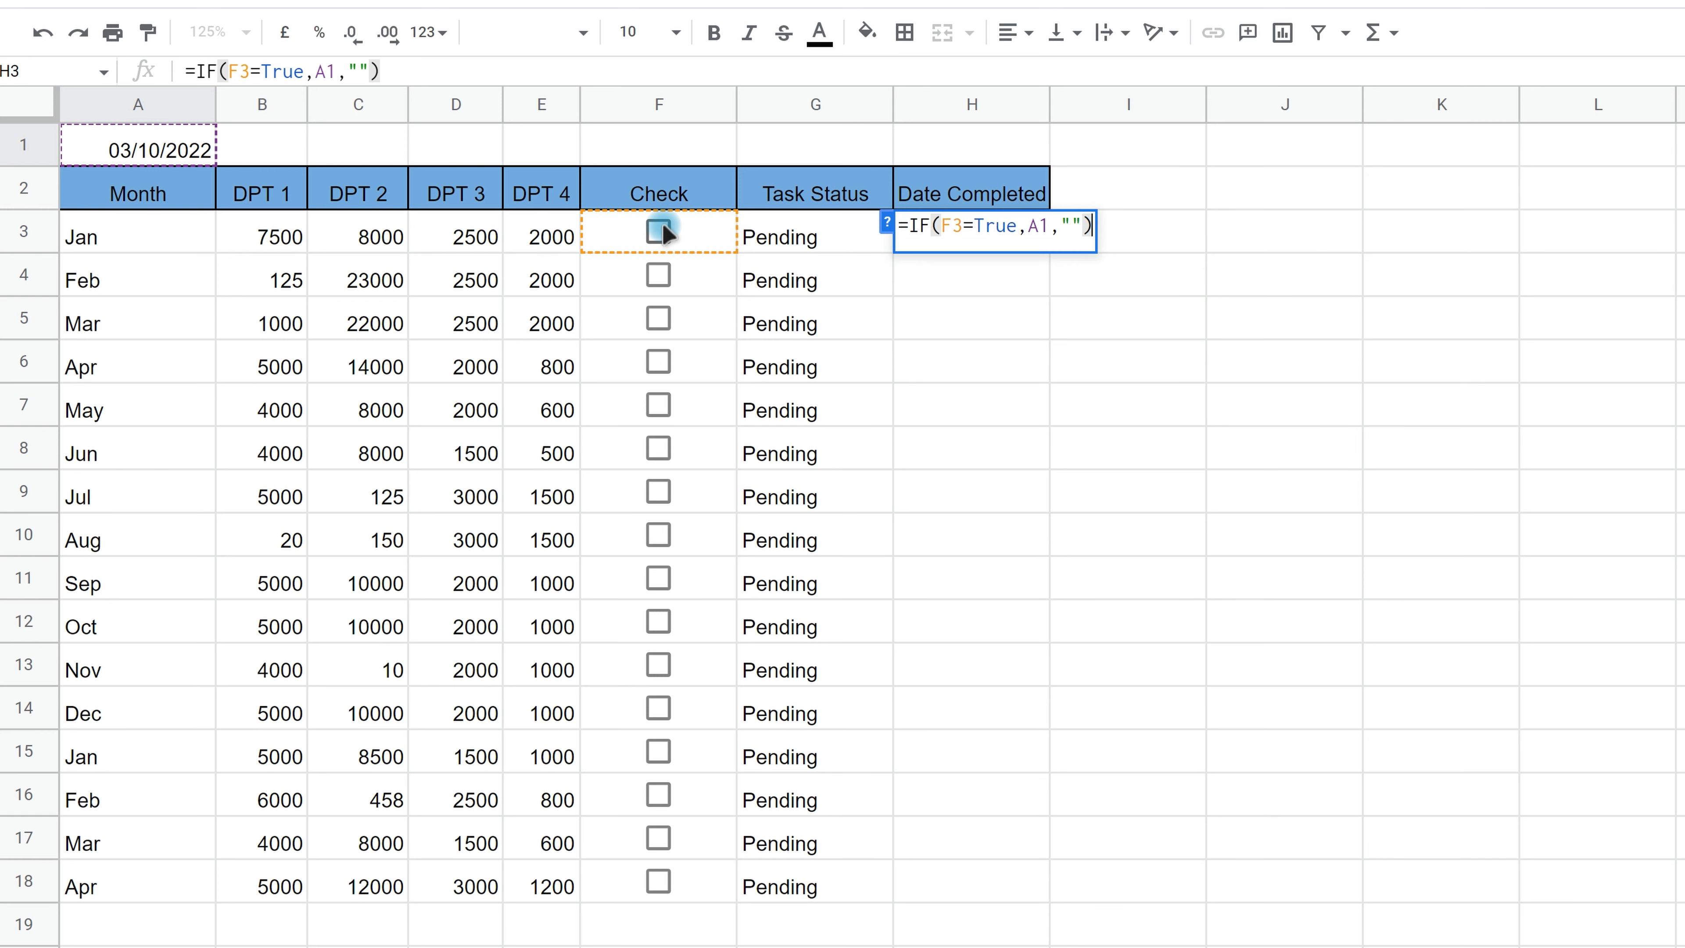
key(Return)
Step: Copy the Date Completed formula from H3 down through H18
click(951, 246)
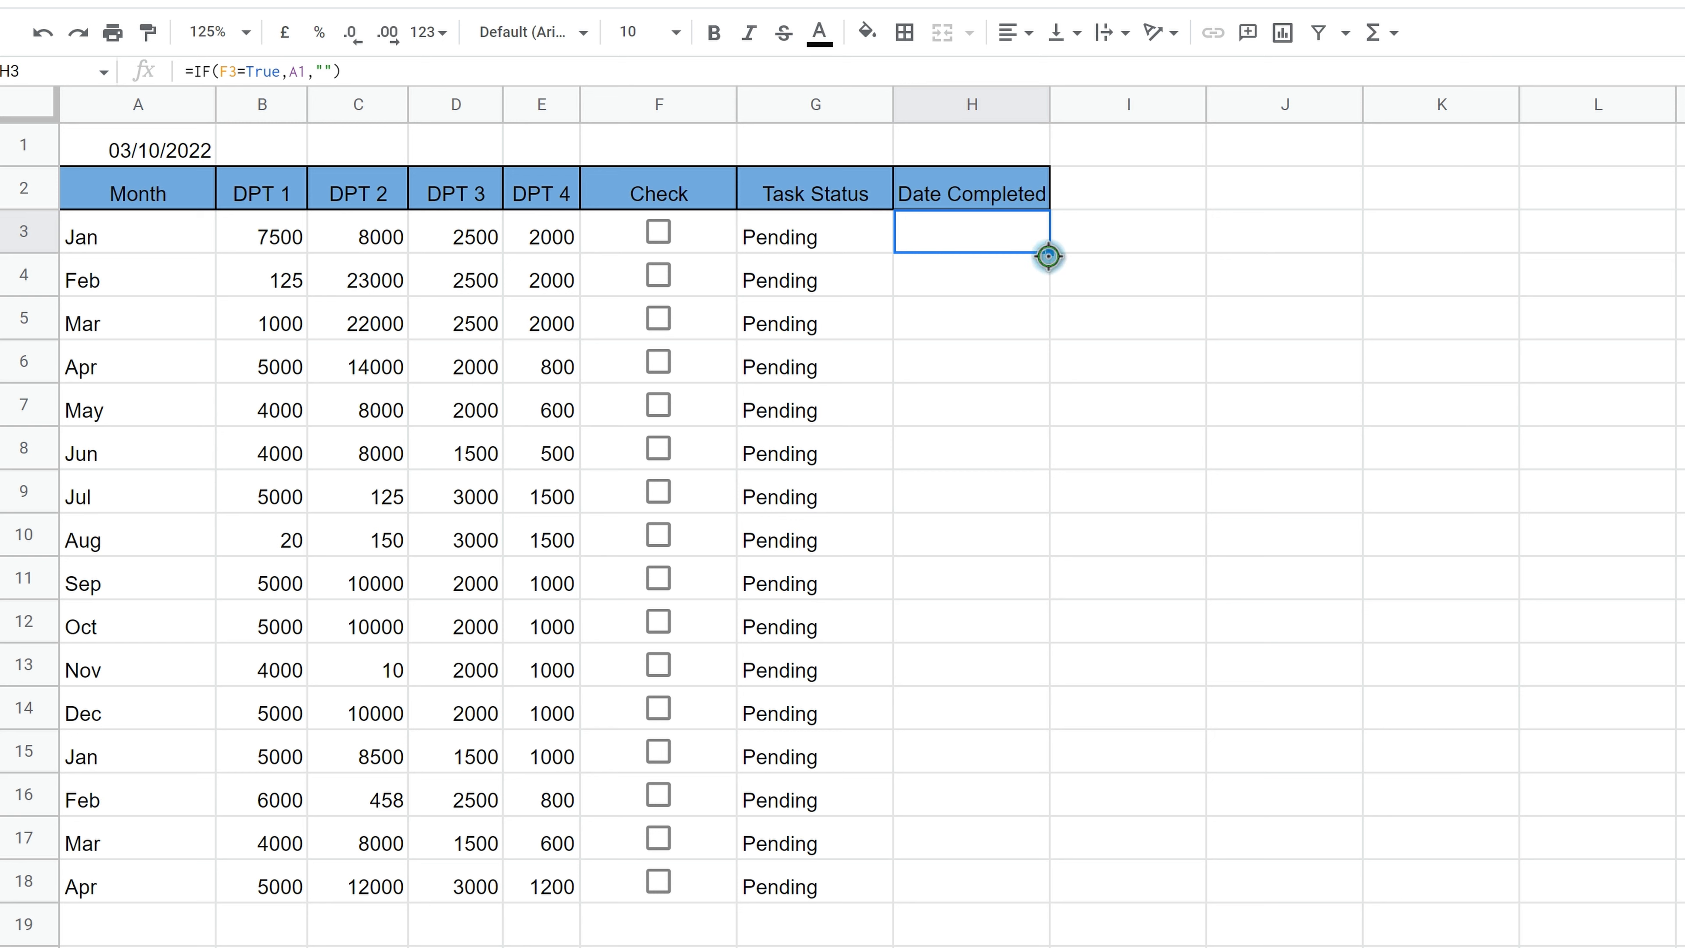
drag(1050, 252, 1022, 886)
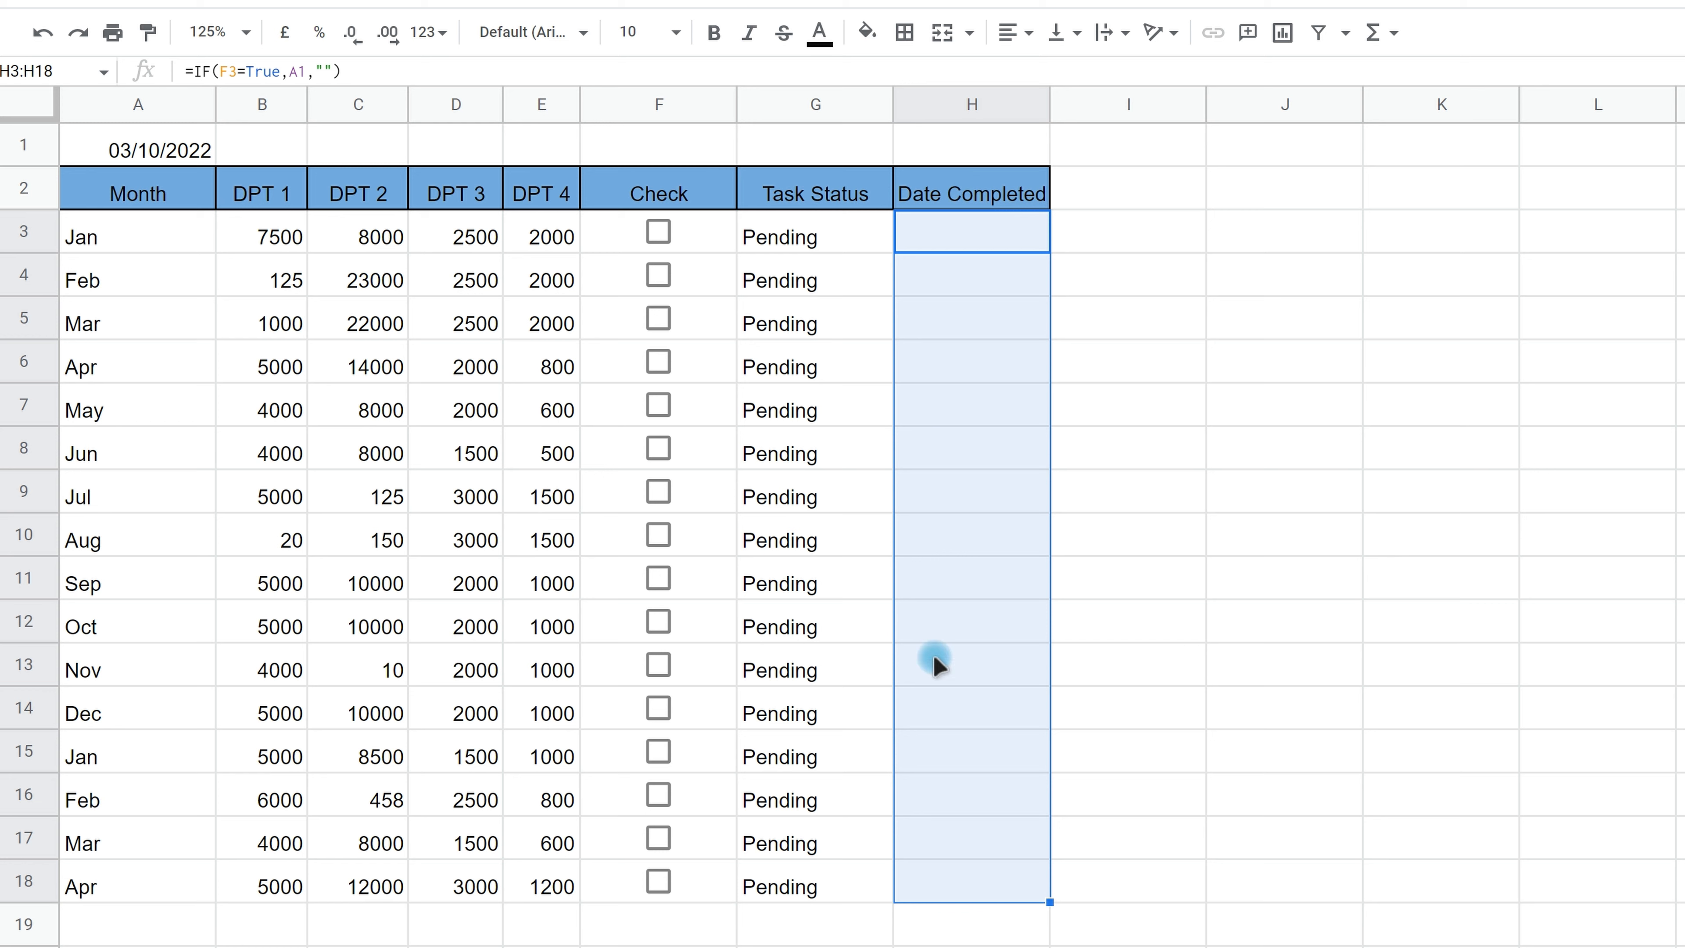
click(1115, 251)
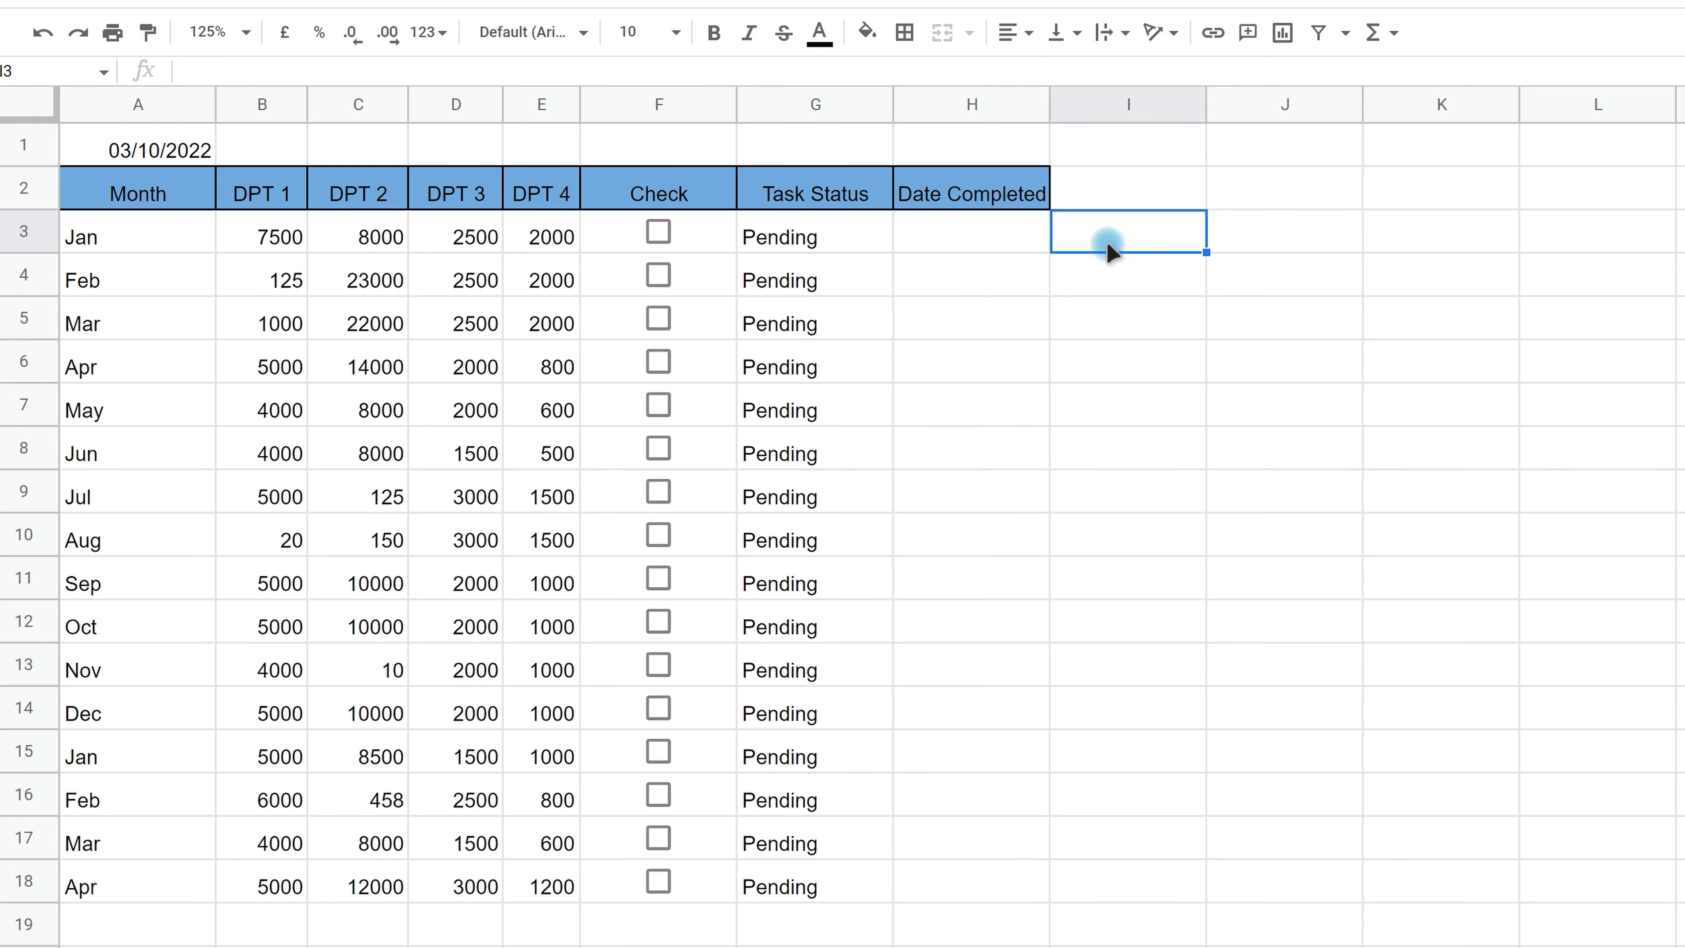
Step: Test the completion date formula by ticking checkboxes F3, F4, F6 and F7, and clear all except F3 again
click(658, 232)
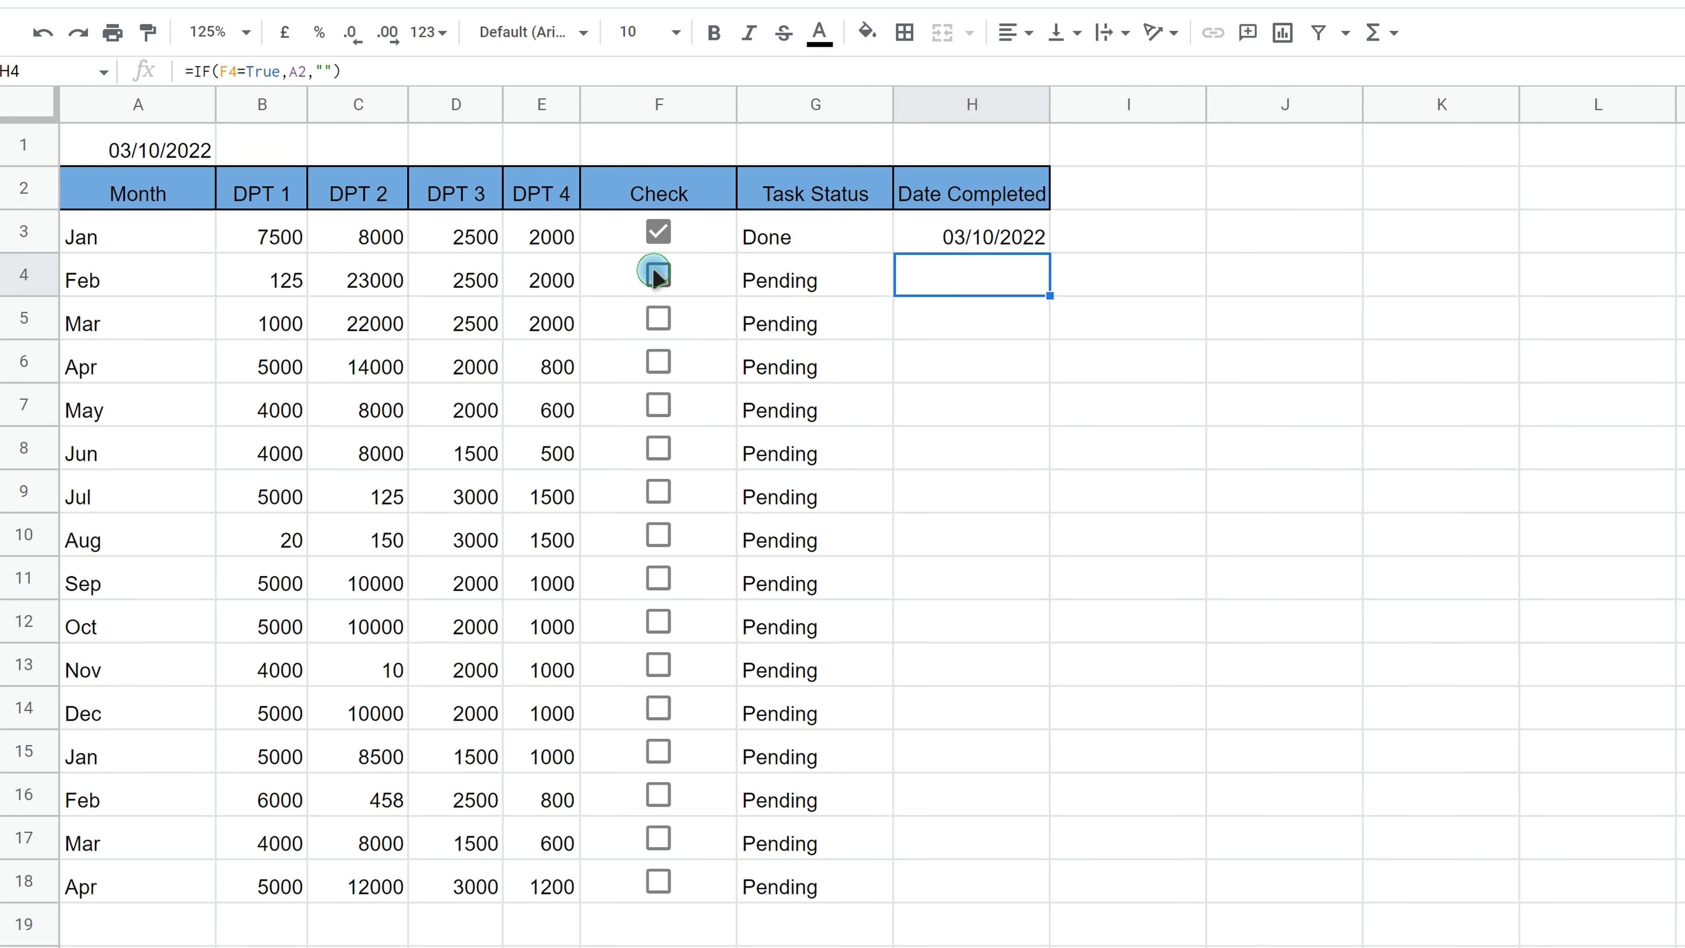
click(657, 273)
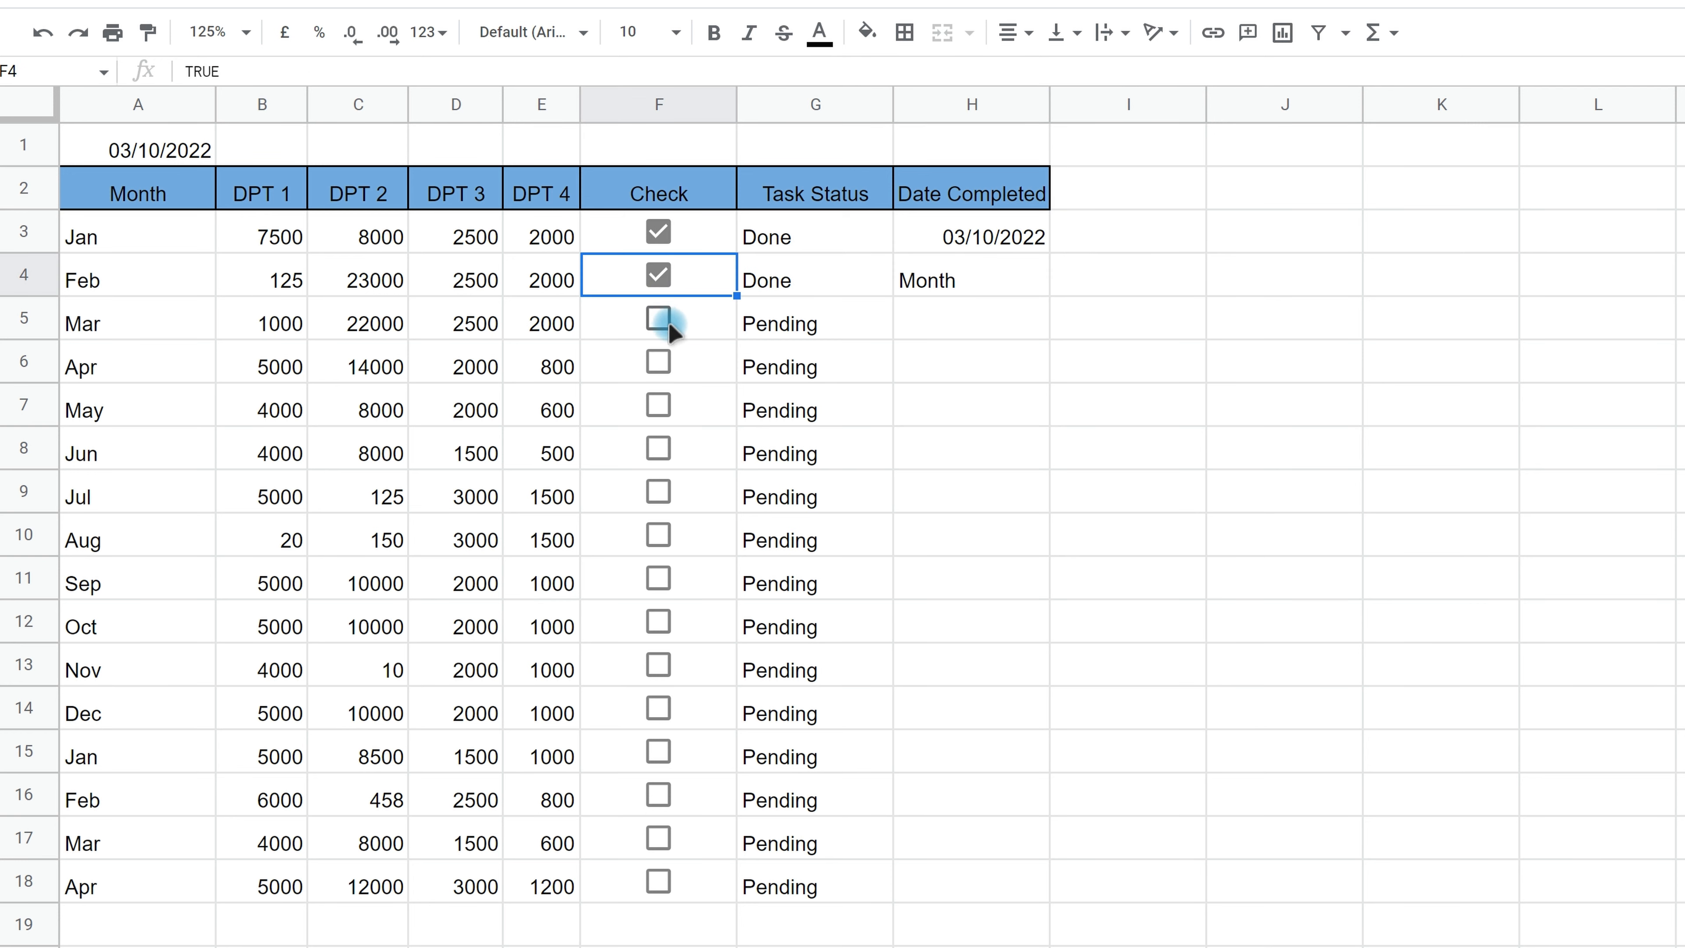
click(659, 362)
click(658, 407)
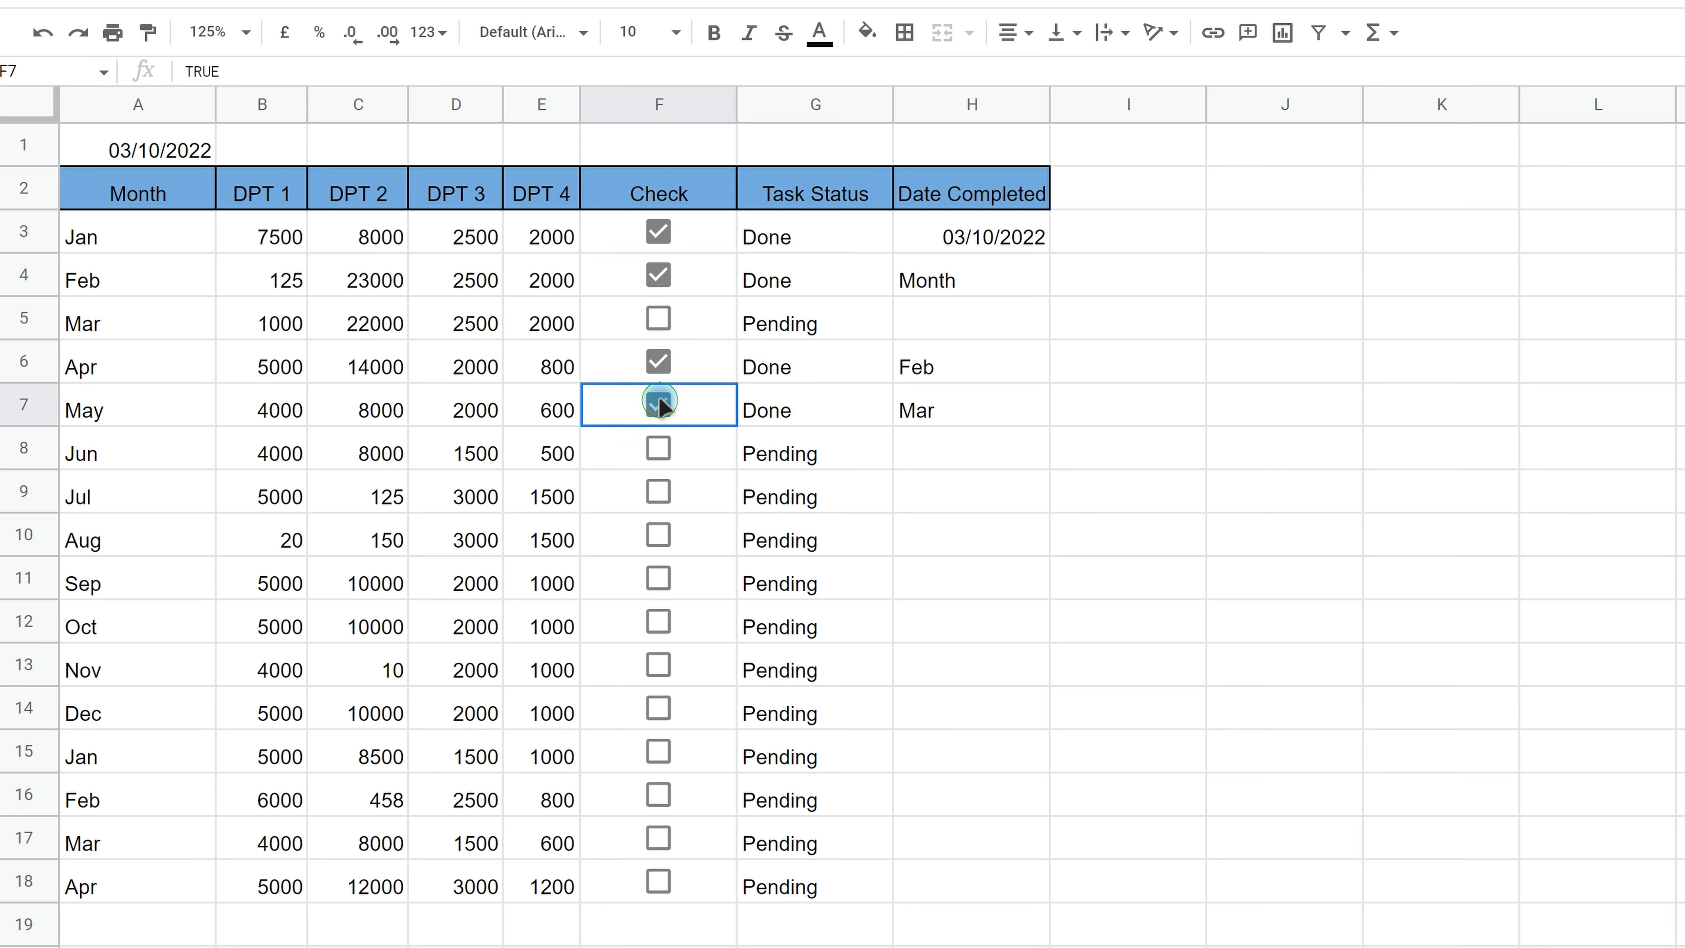
click(657, 320)
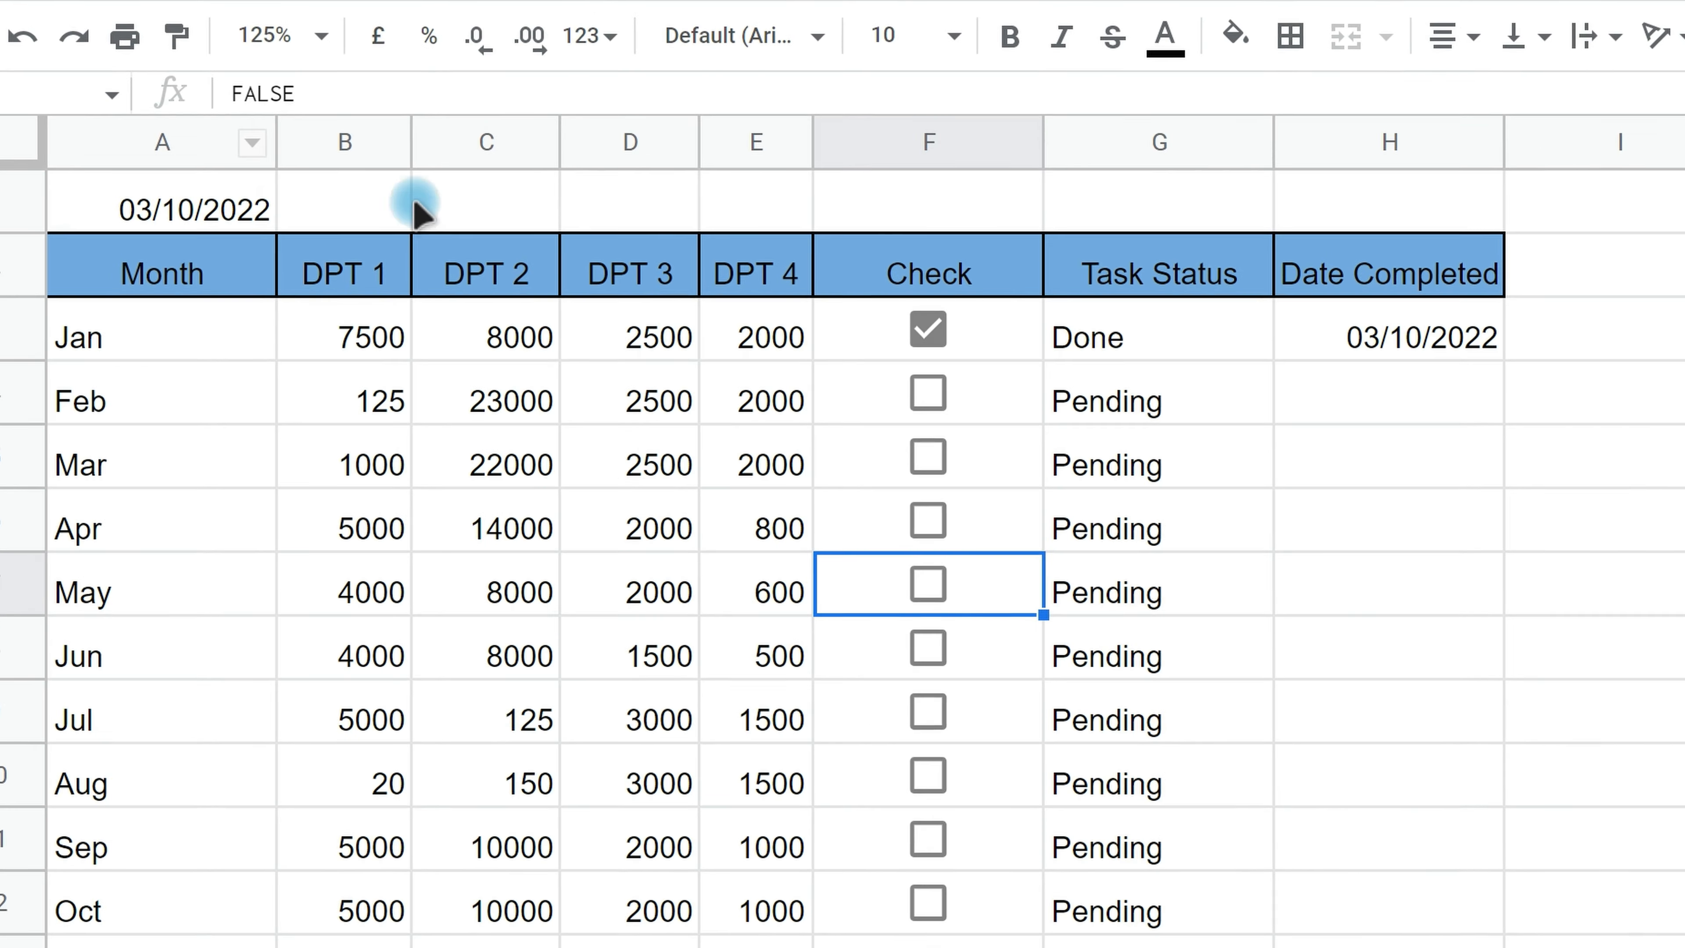
Step: Compare the cell references in the H3 and H4 date formulas with cell A1, ticking F4 temporarily for the check
click(152, 209)
click(1300, 345)
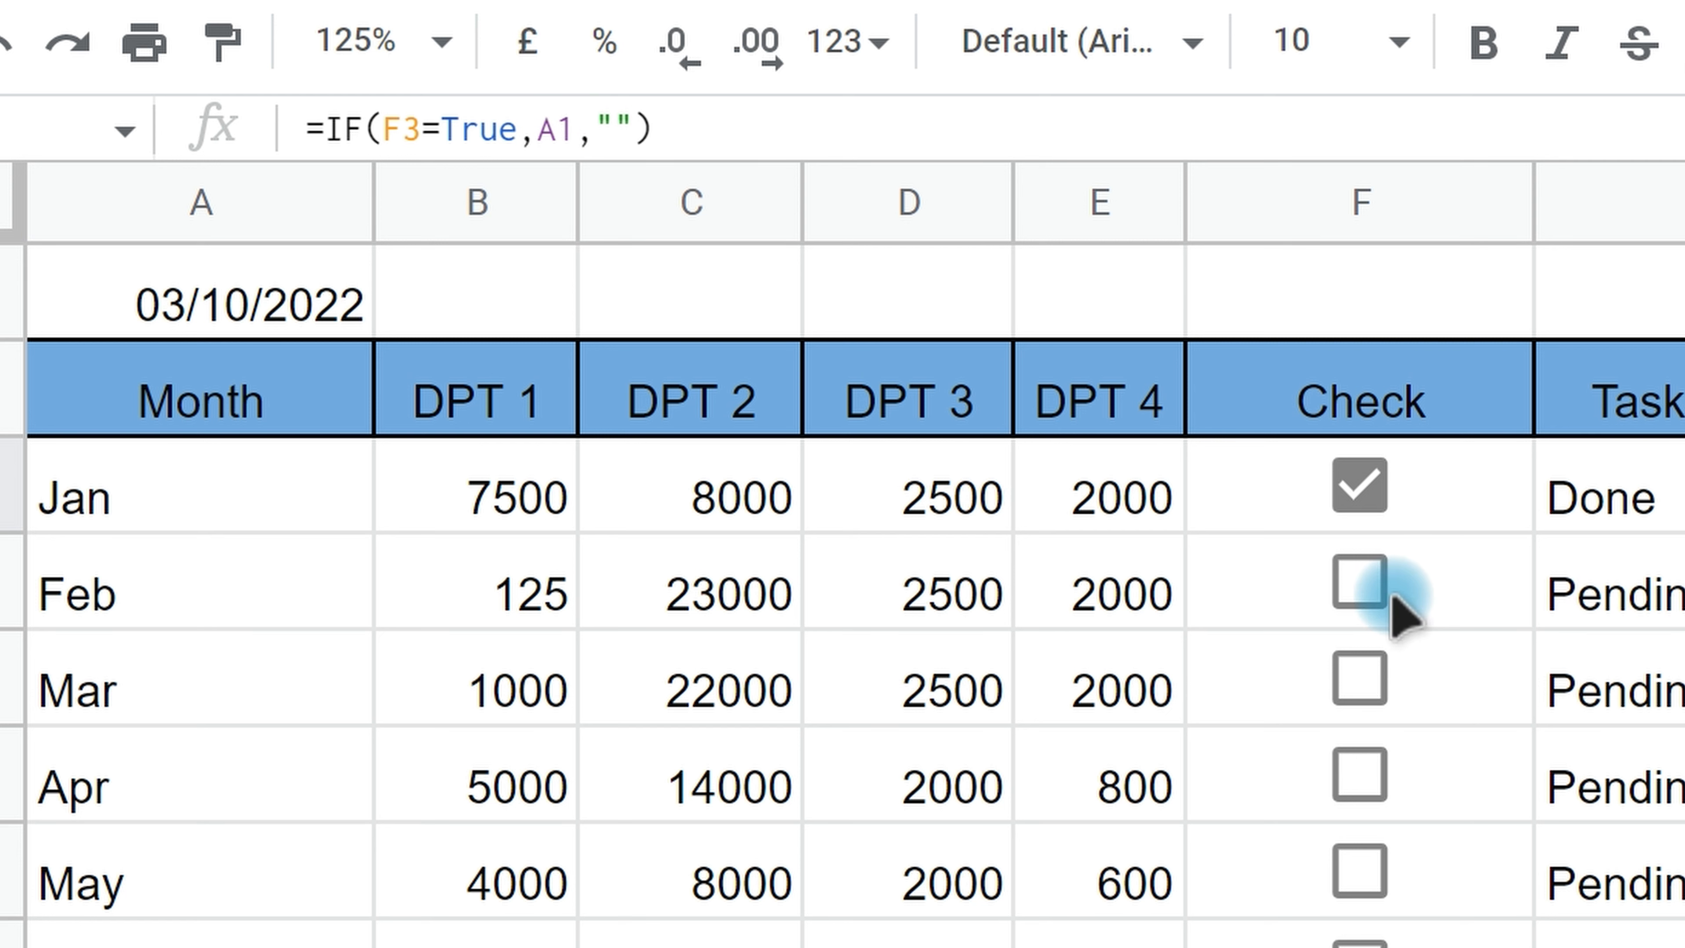
click(1366, 577)
click(1682, 584)
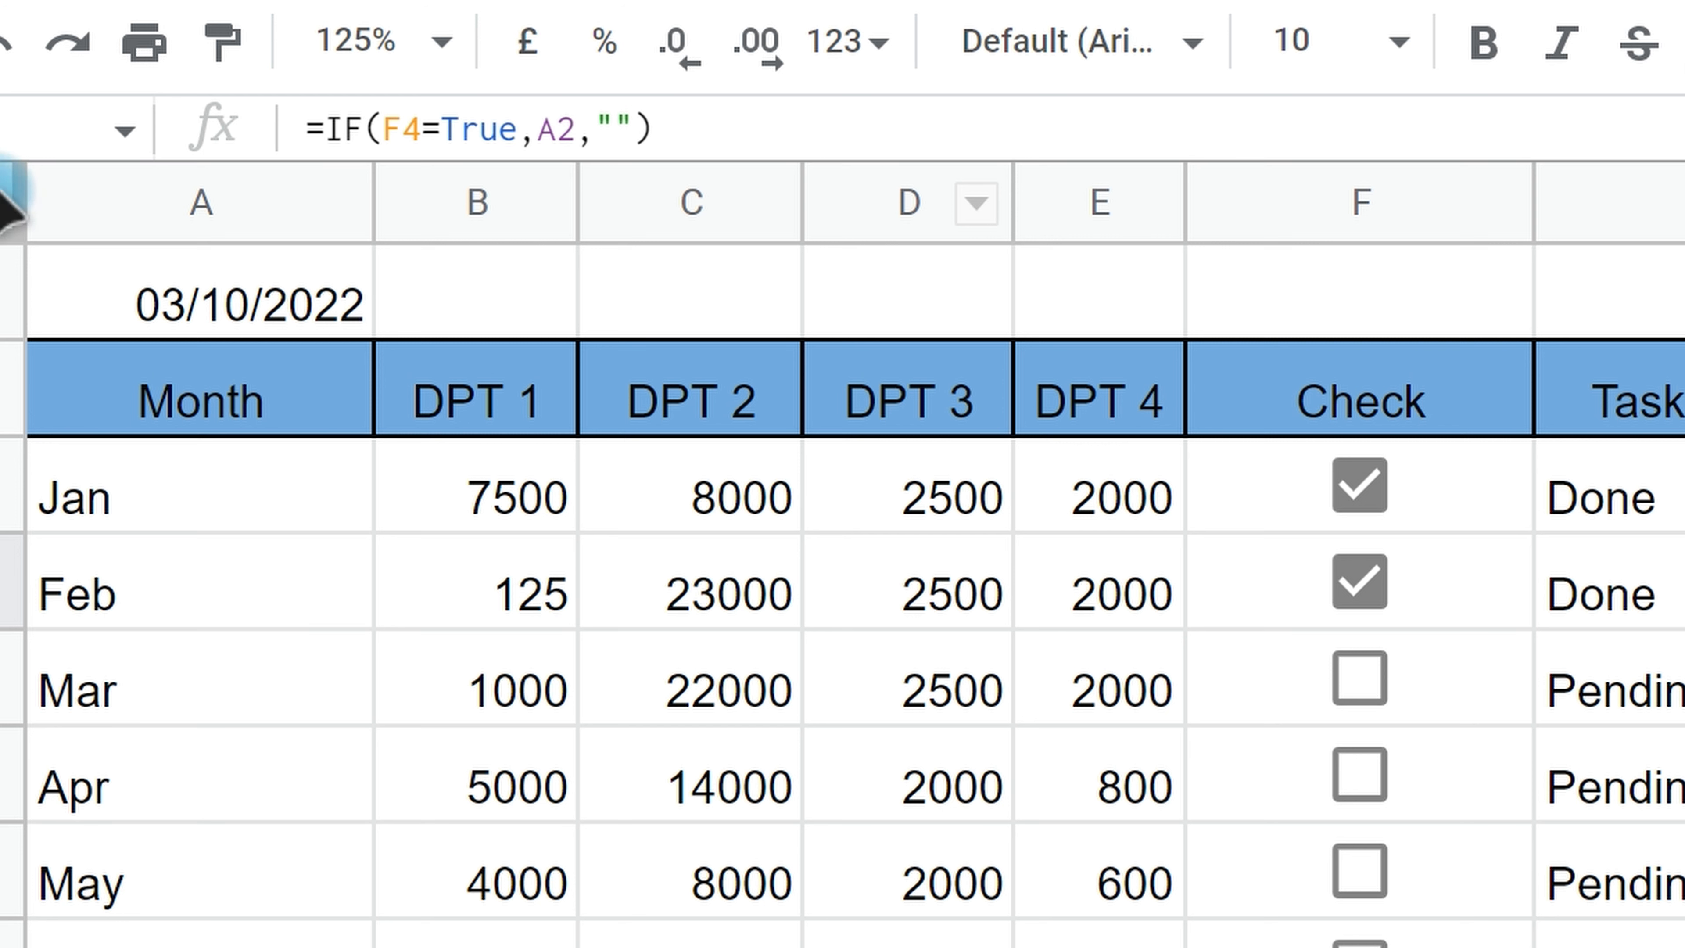
click(204, 302)
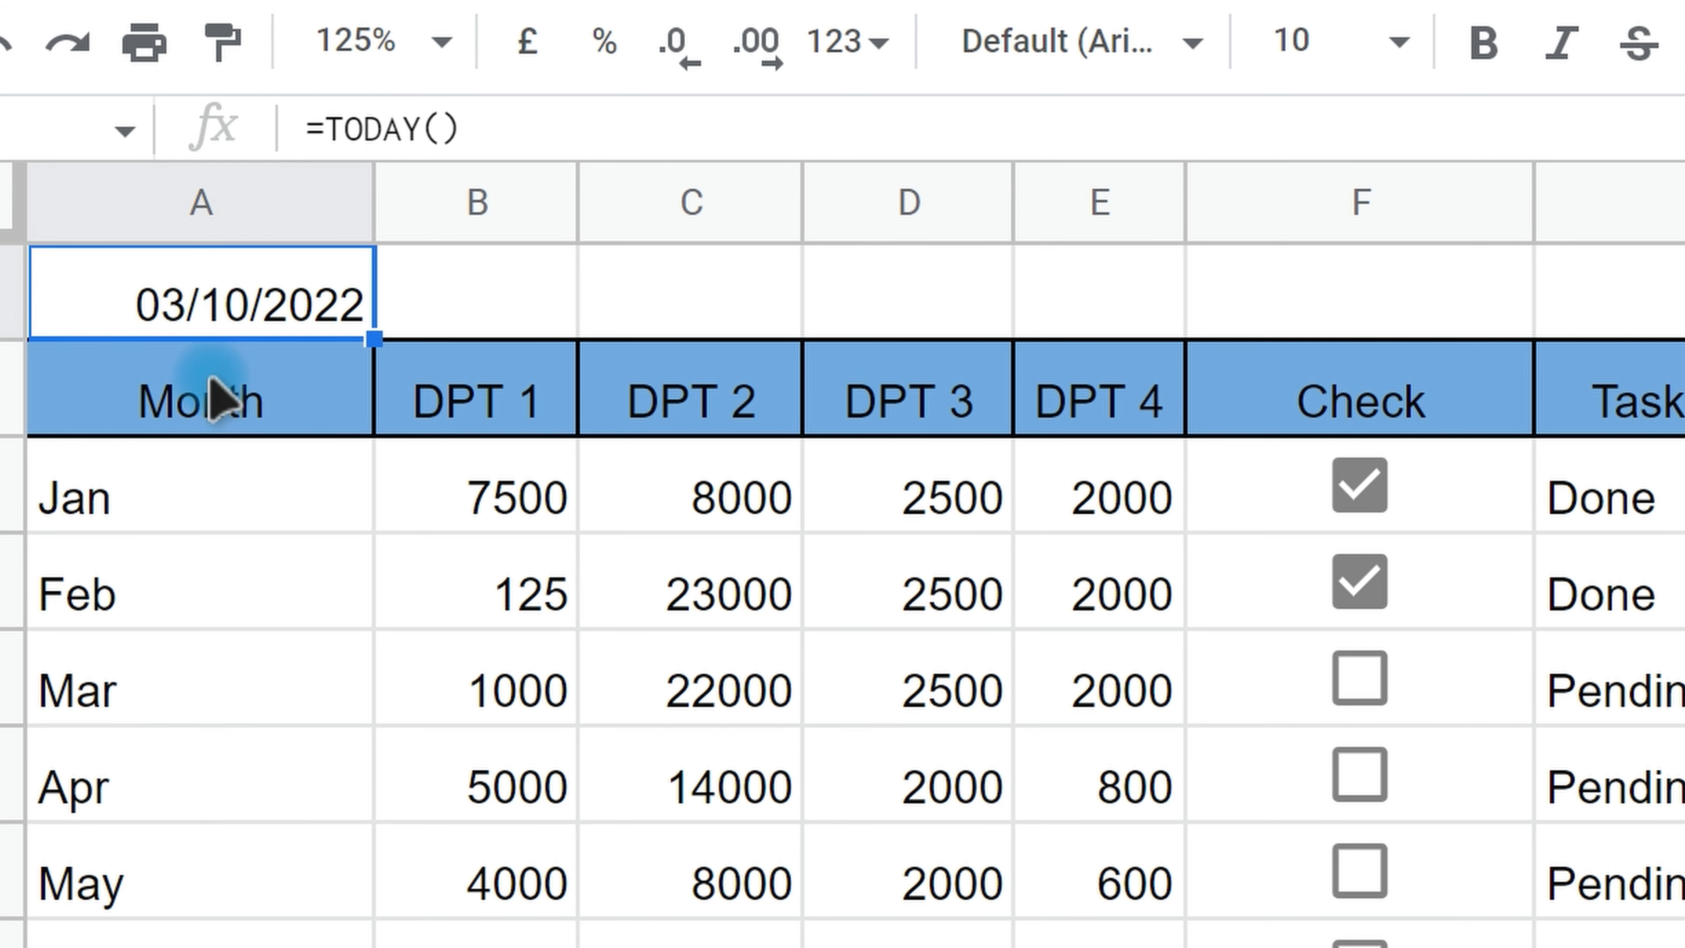
click(1359, 574)
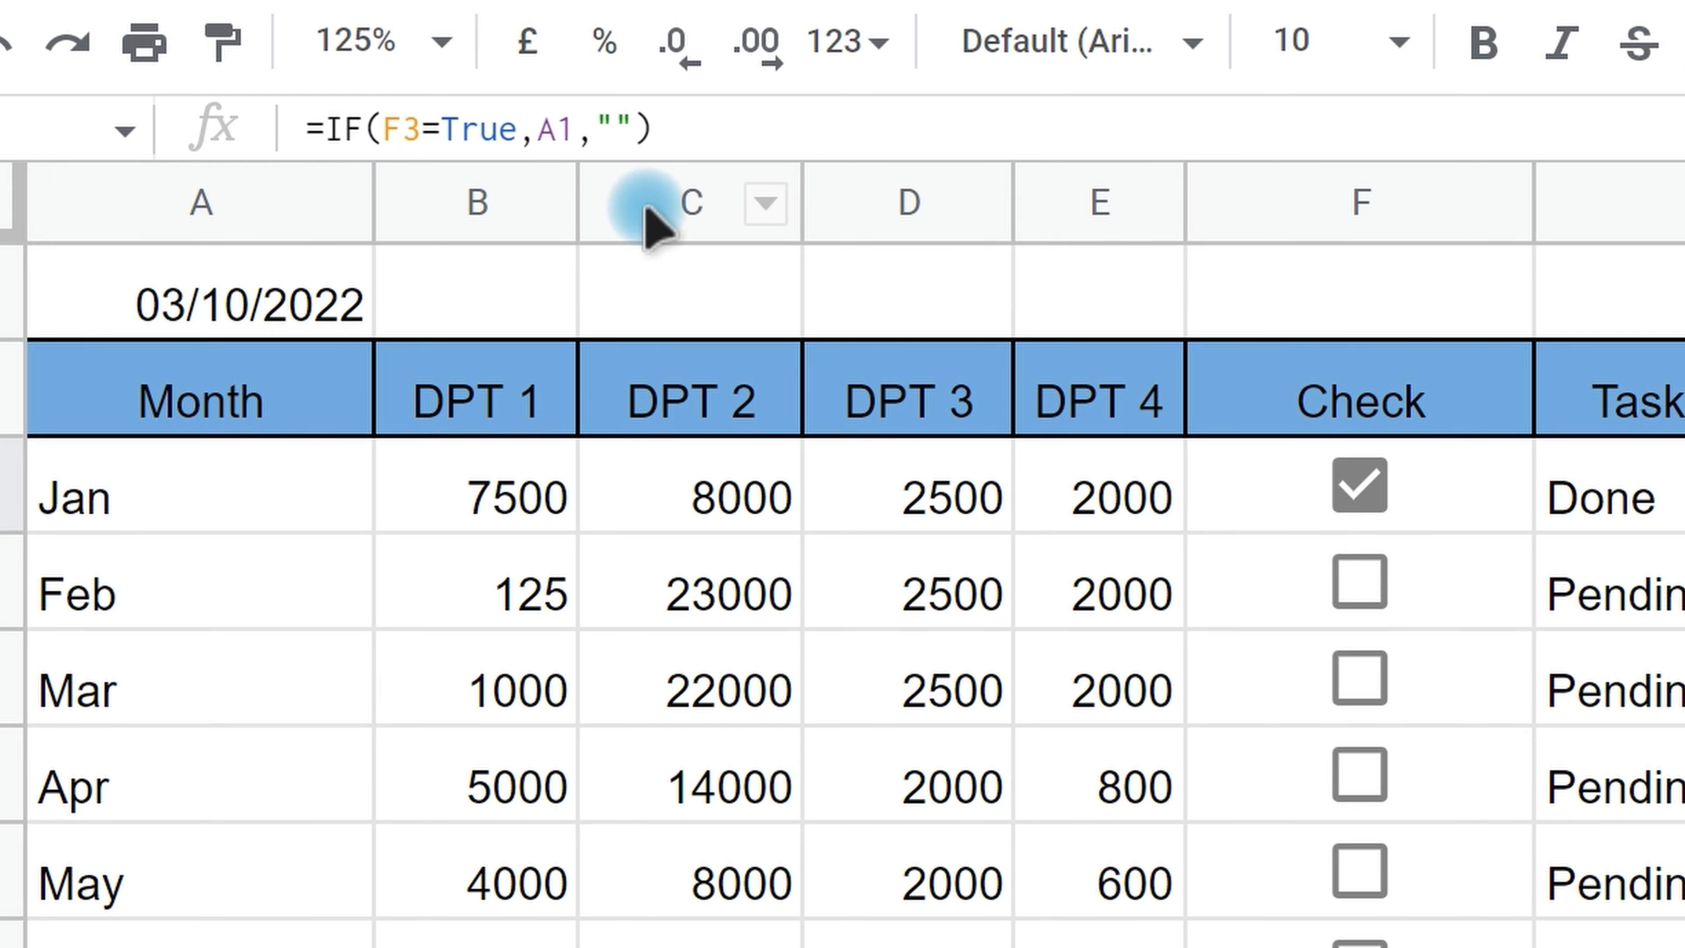
Step: Make the A1 reference in H3's formula absolute as $A$1 and copy the formula down through H19
click(543, 128)
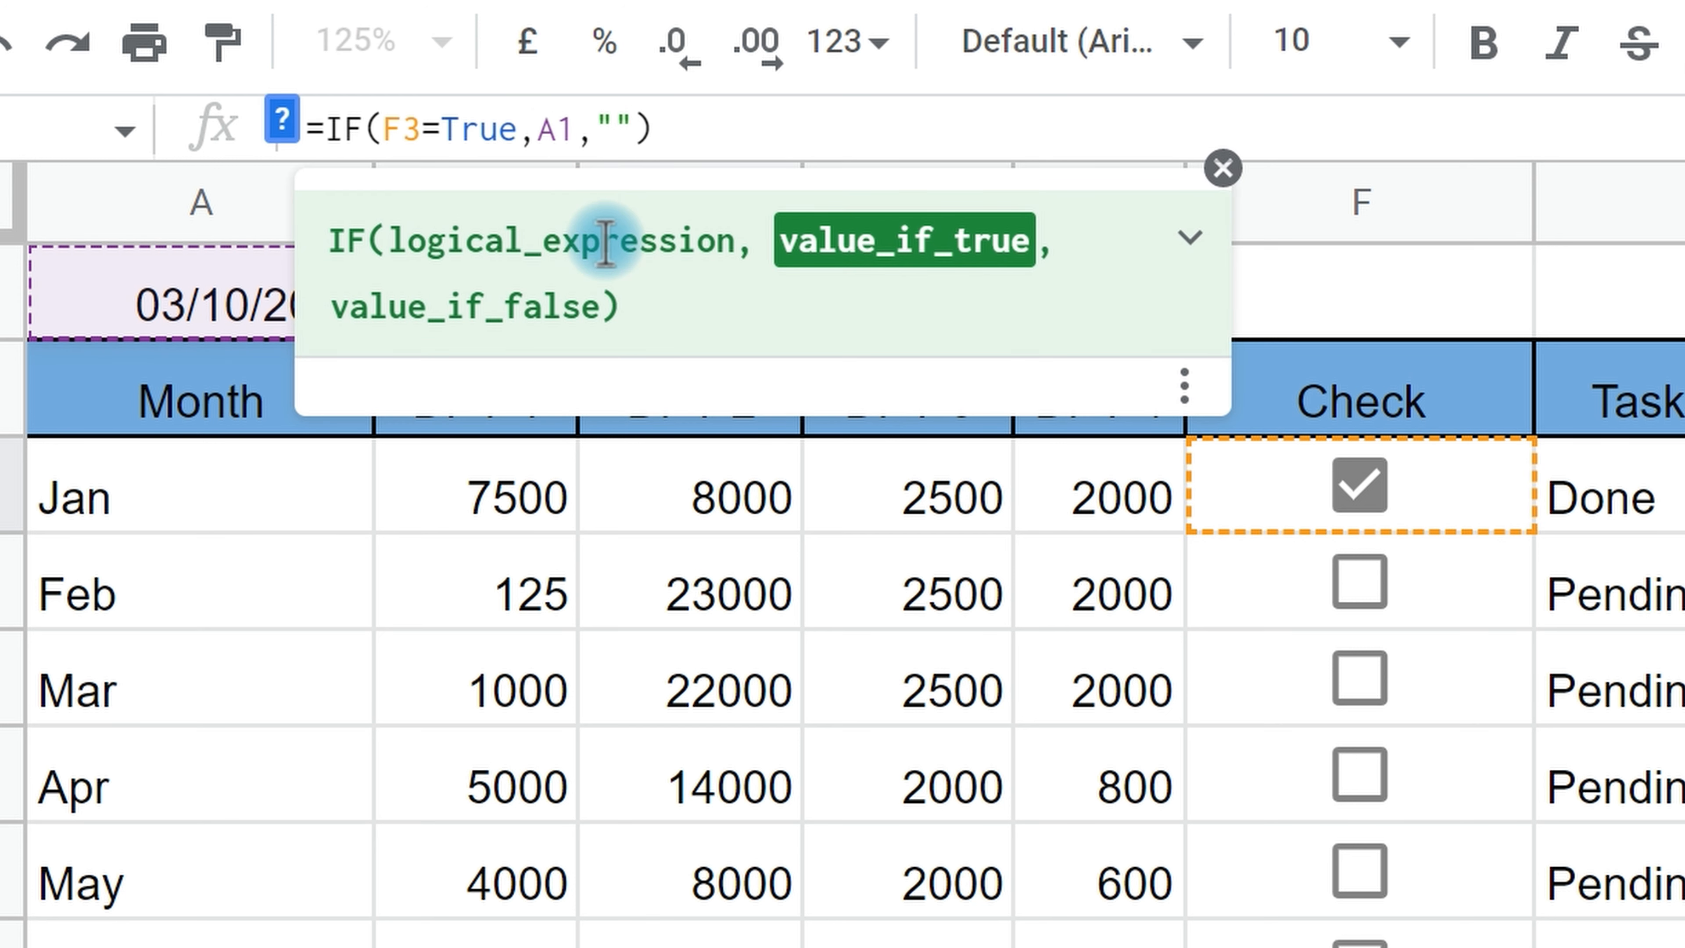
text($)
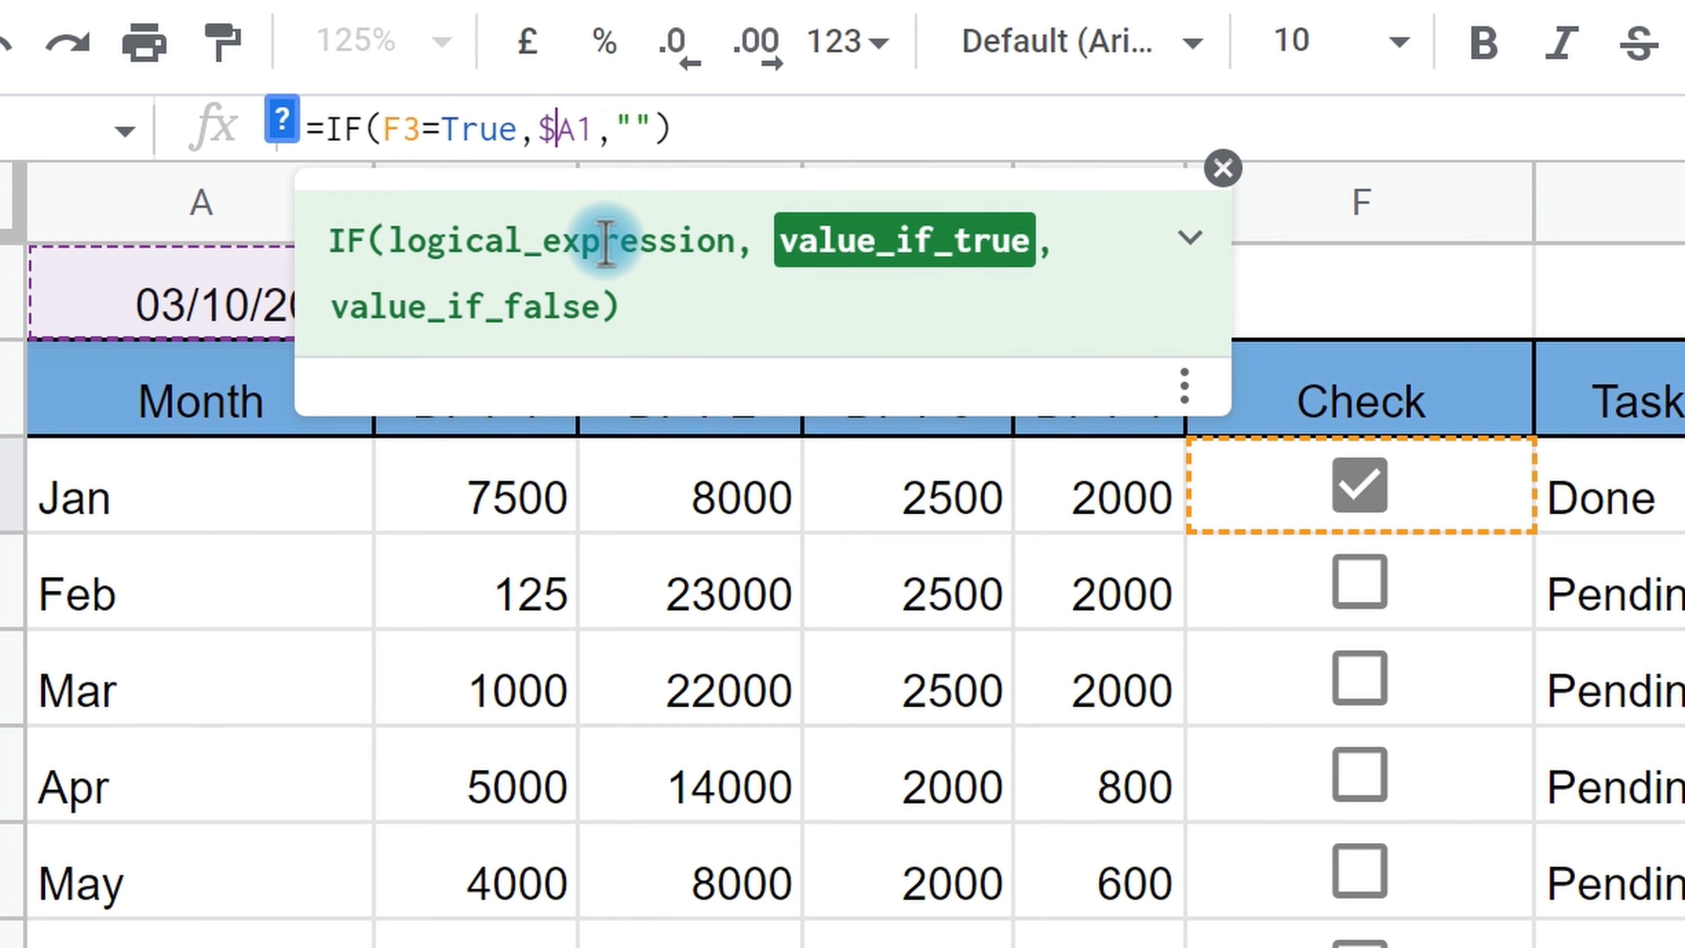
key(Right)
text($)
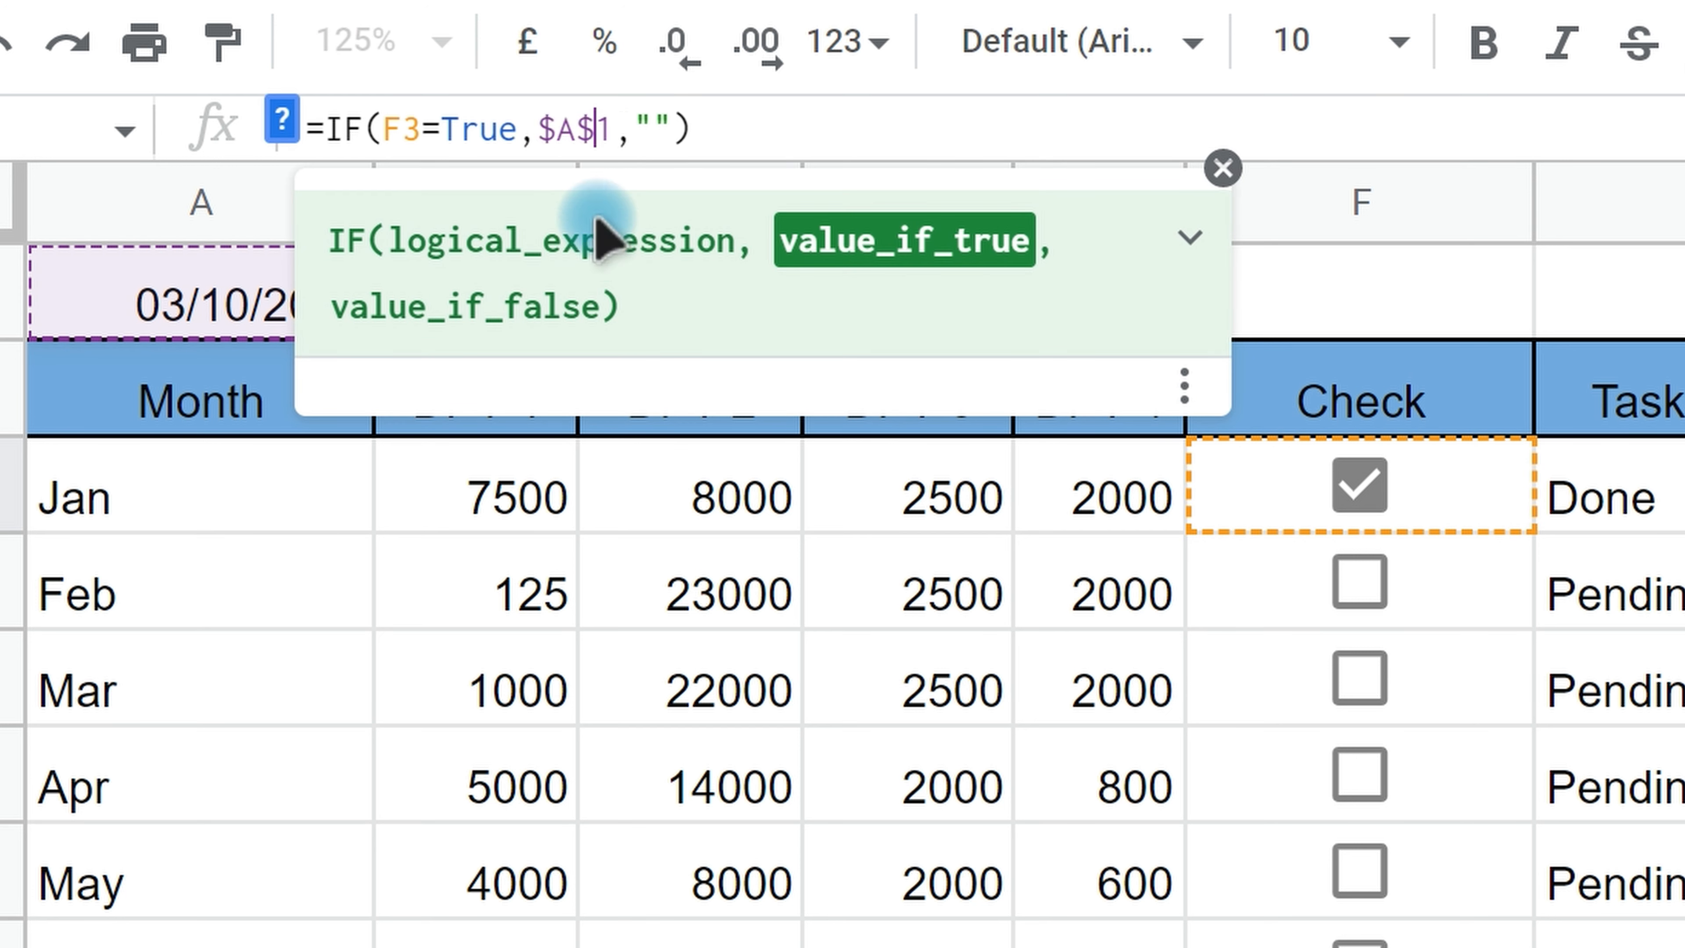
key(Return)
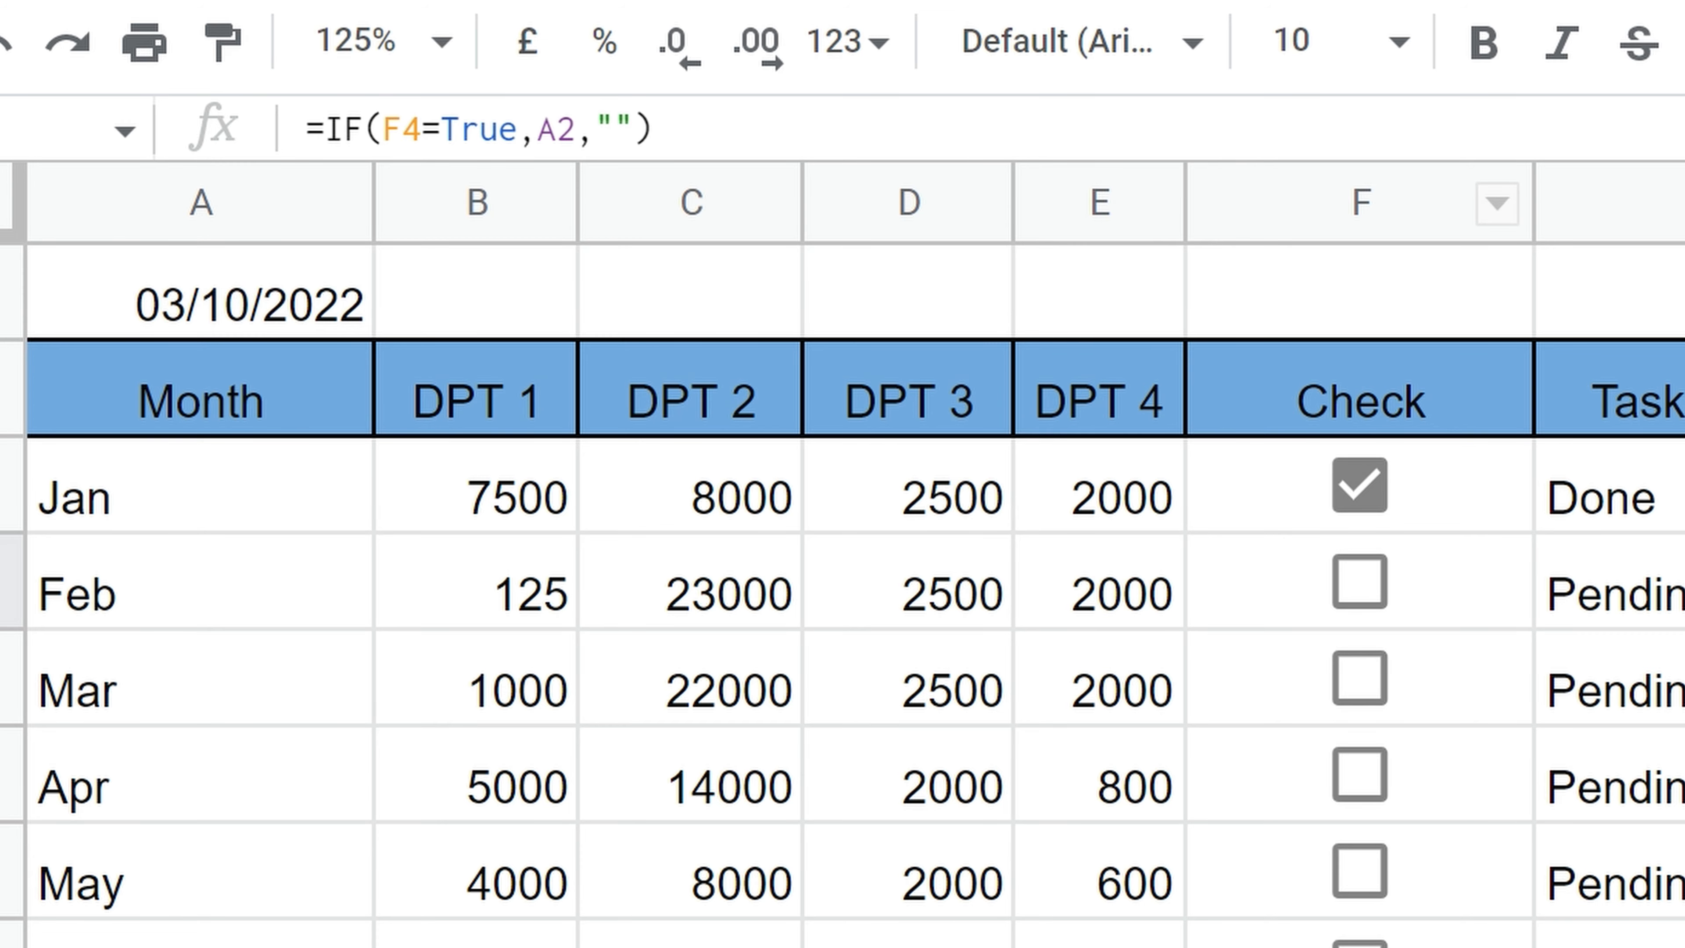
key(Up)
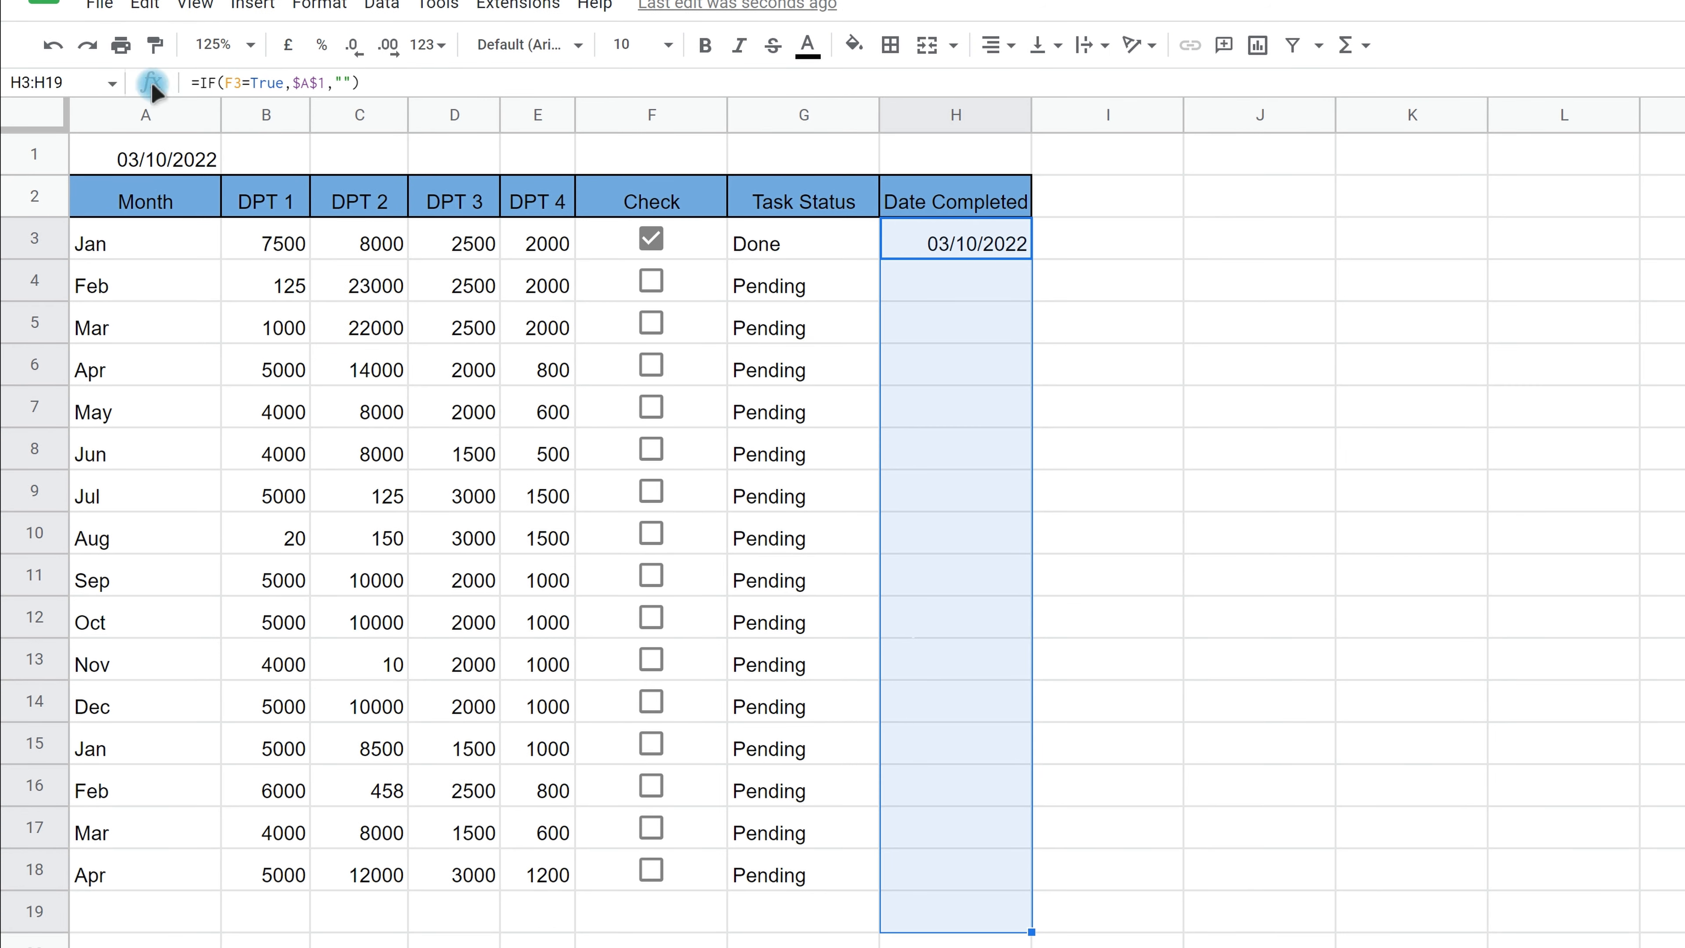
click(127, 159)
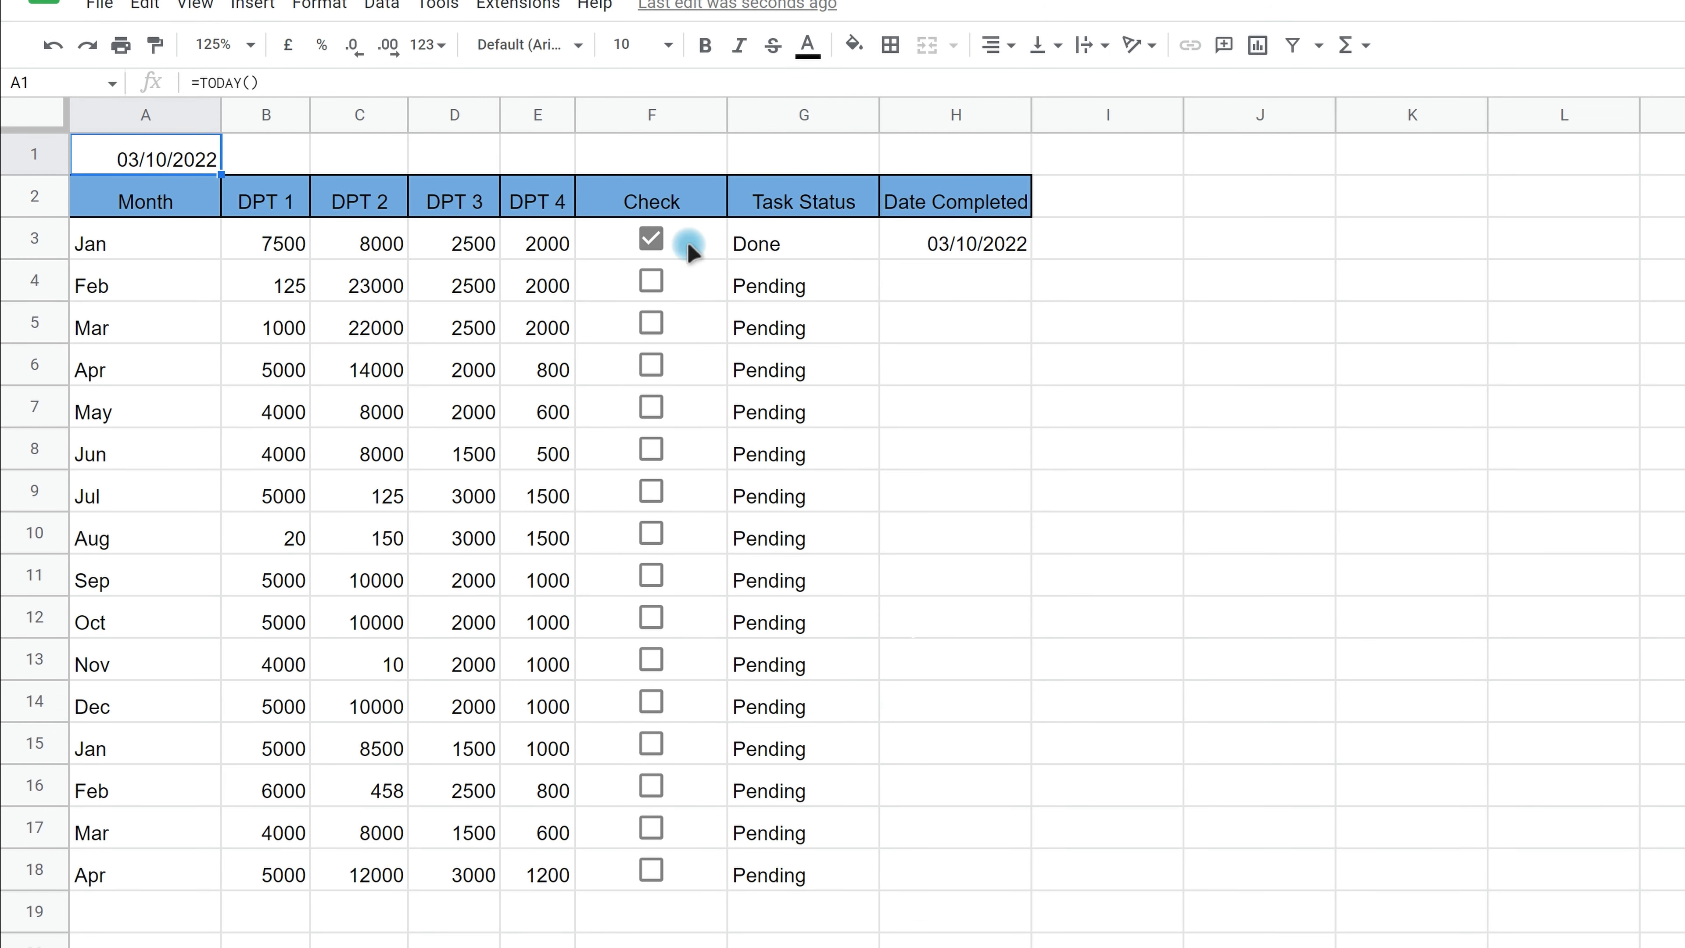
Step: Test the corrected date formula by ticking the checkboxes in F4 through F8, F12 and F13
click(651, 281)
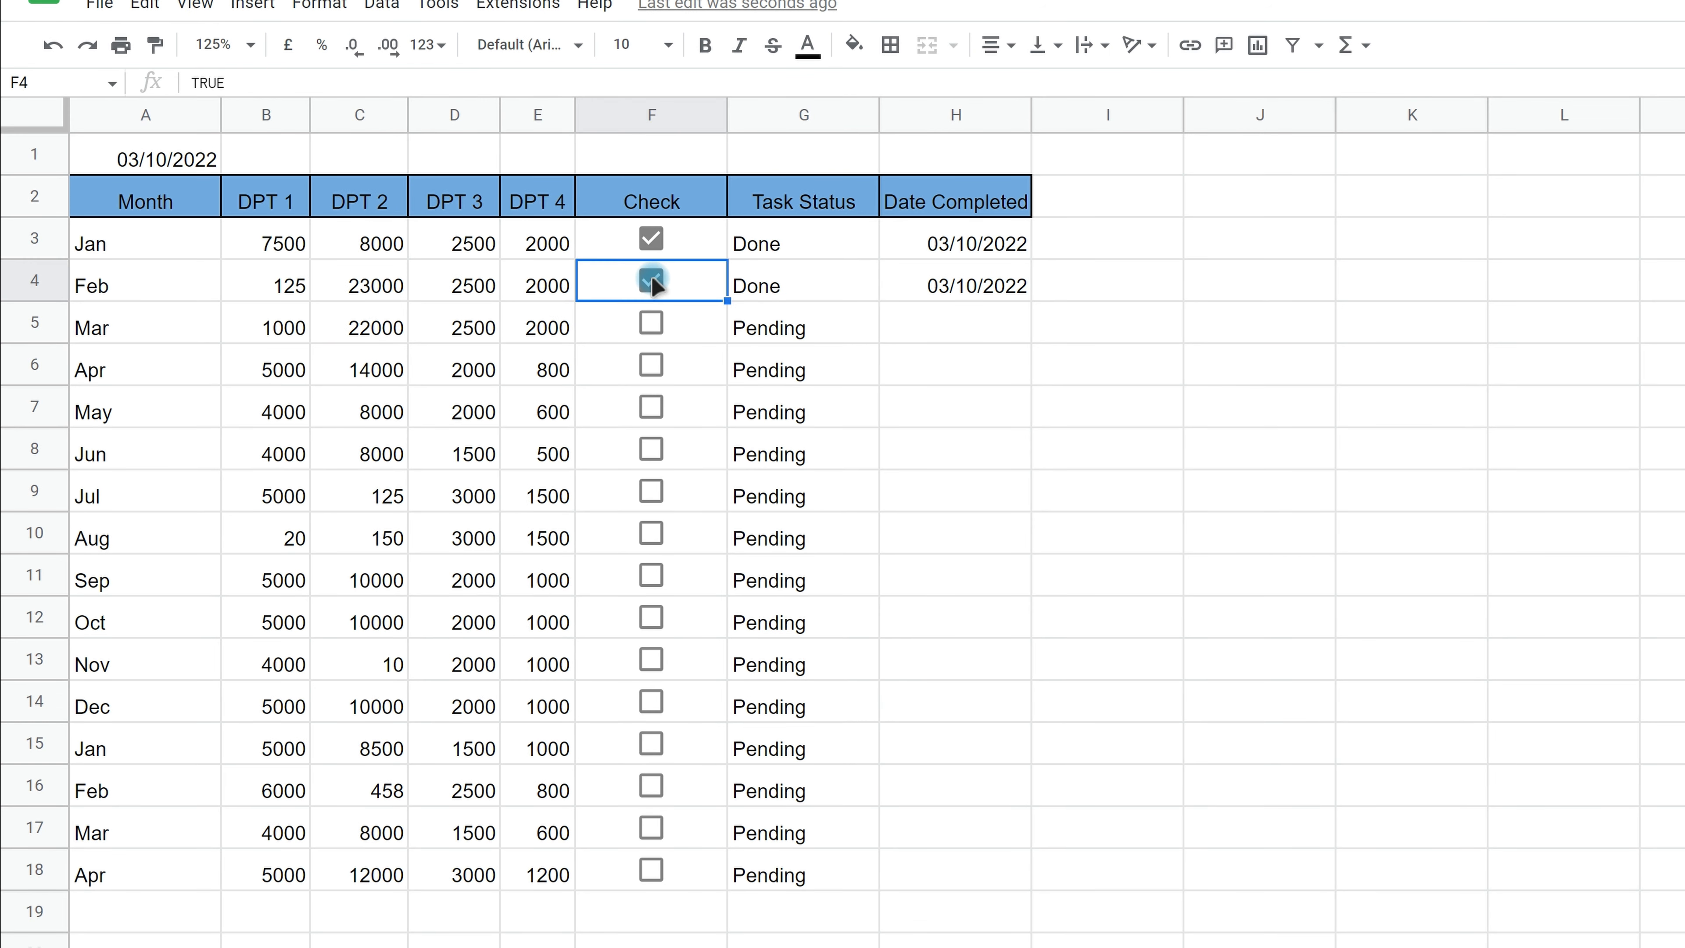
click(651, 324)
click(651, 367)
click(651, 409)
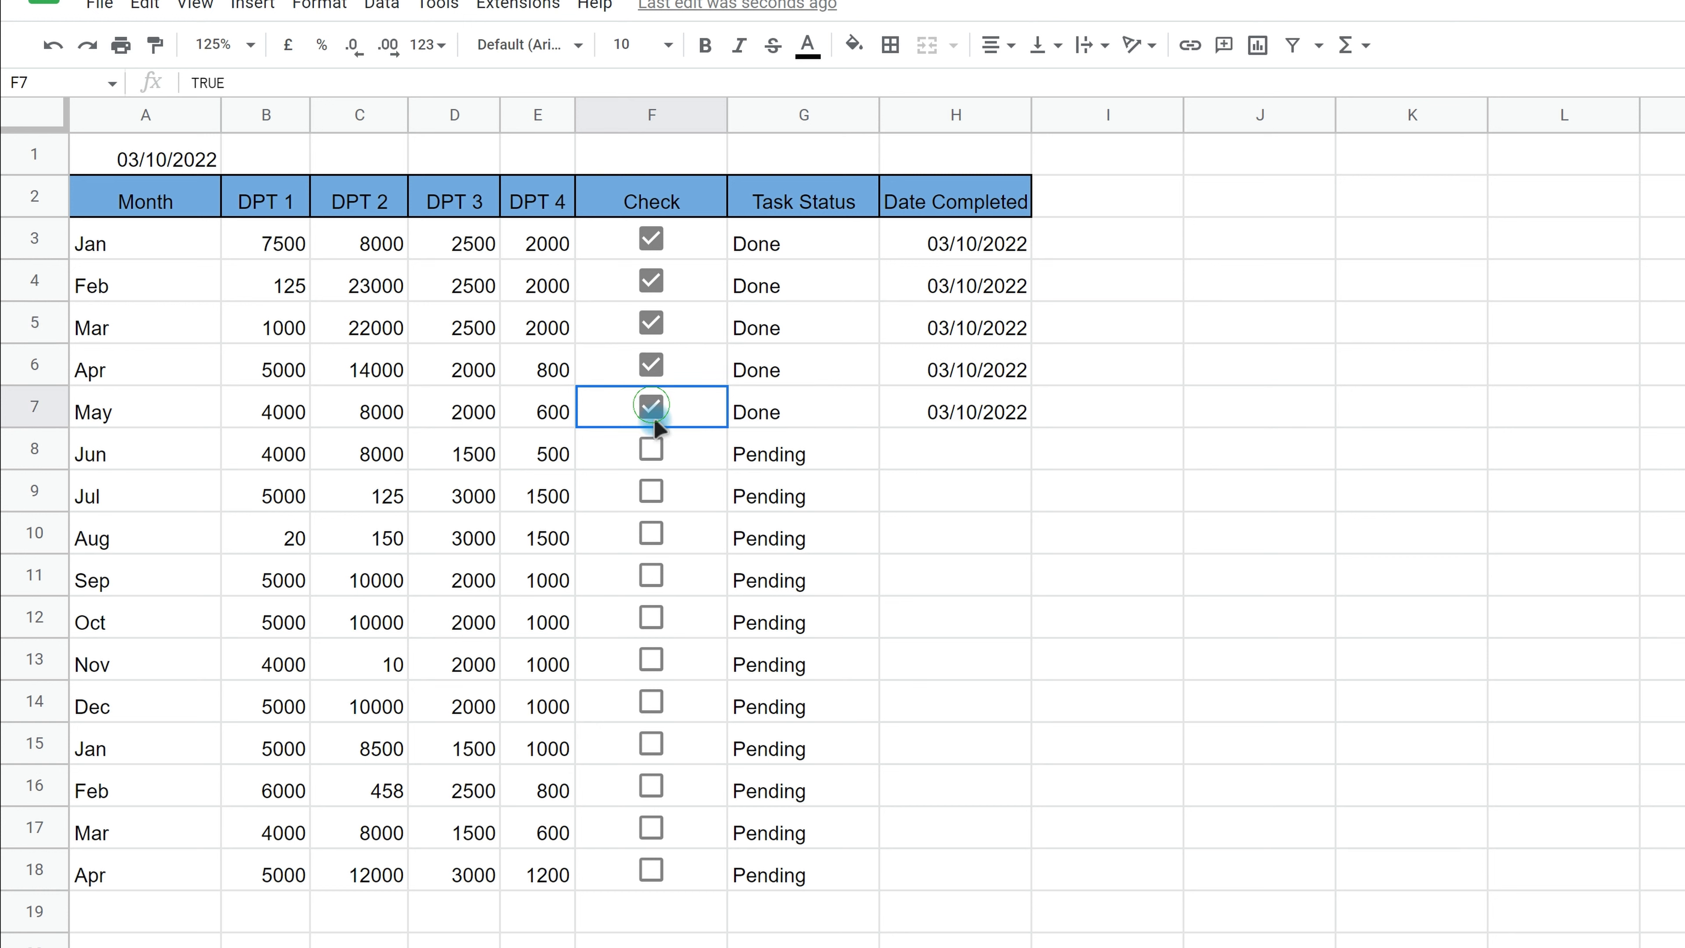
click(650, 451)
click(651, 493)
Step: Clear all ticked checkboxes in the Check column, from F8 up to F3 plus F13 and F12
click(651, 451)
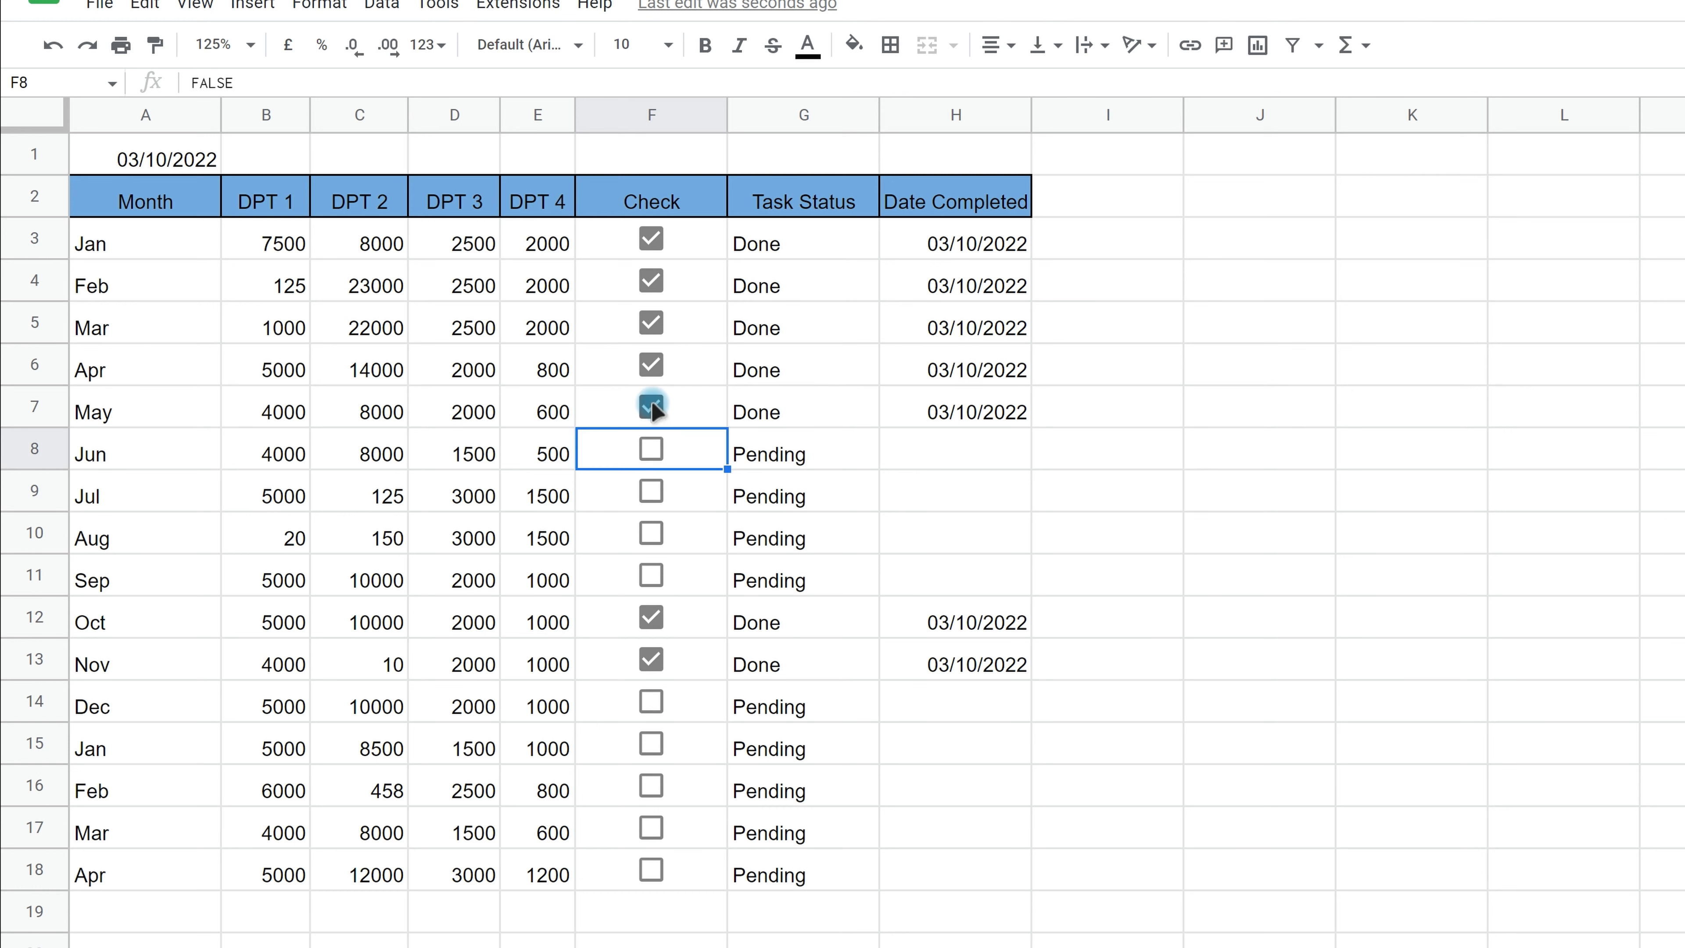
click(651, 409)
click(651, 367)
click(651, 324)
click(651, 281)
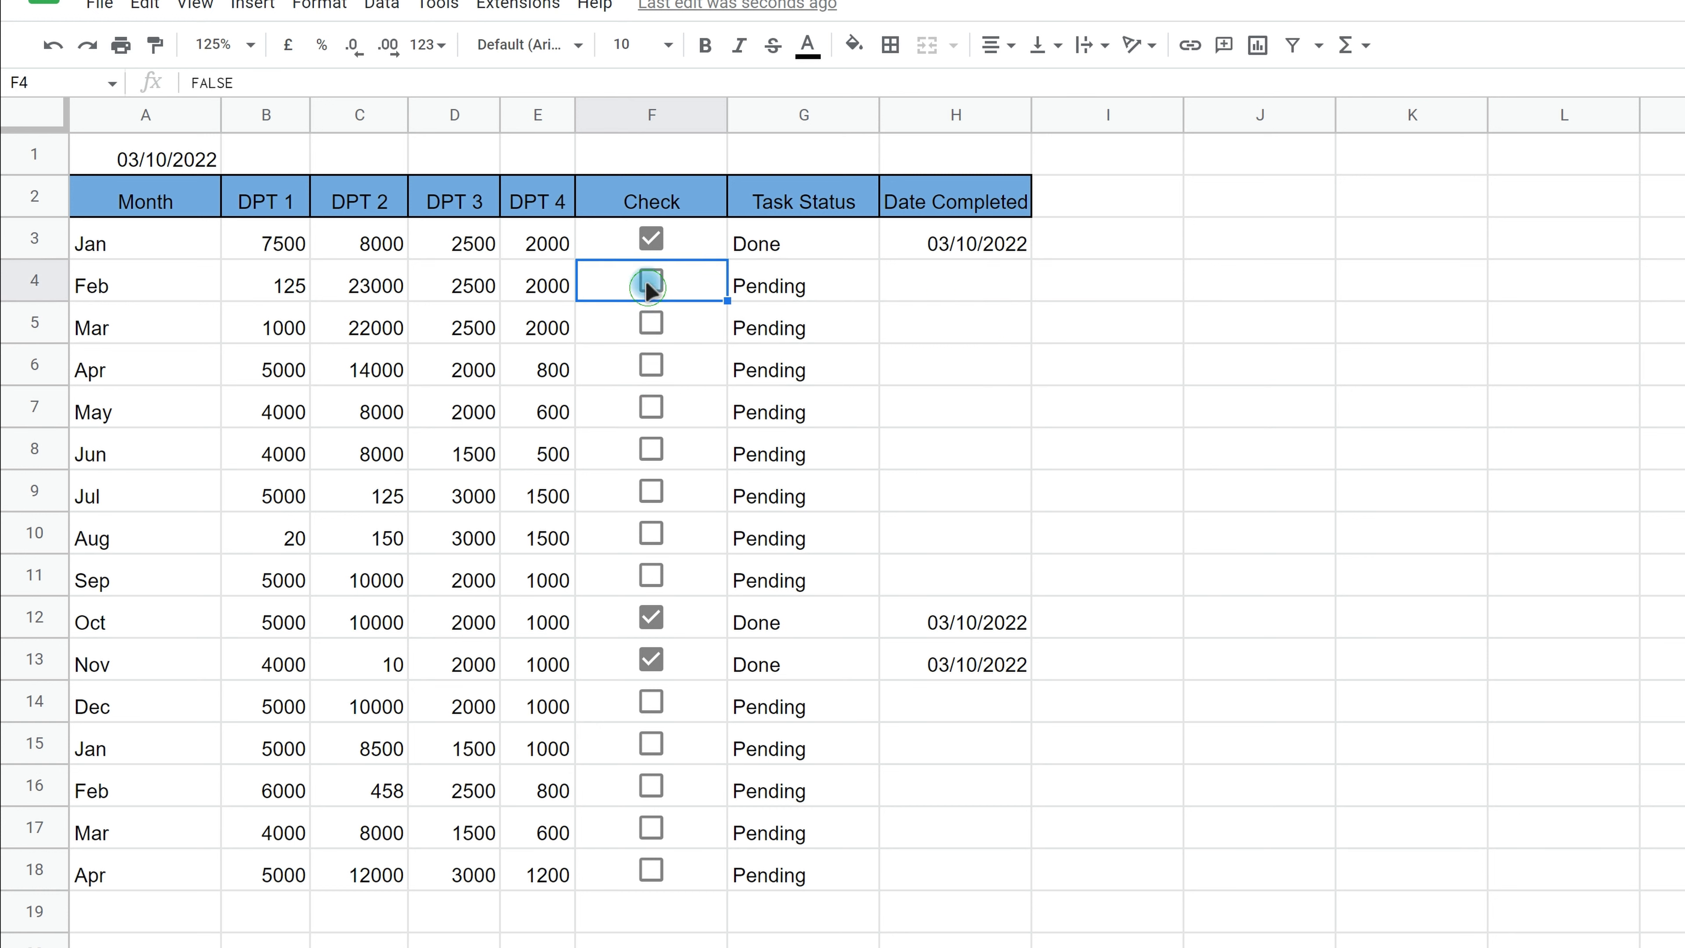
click(651, 239)
click(652, 659)
click(650, 617)
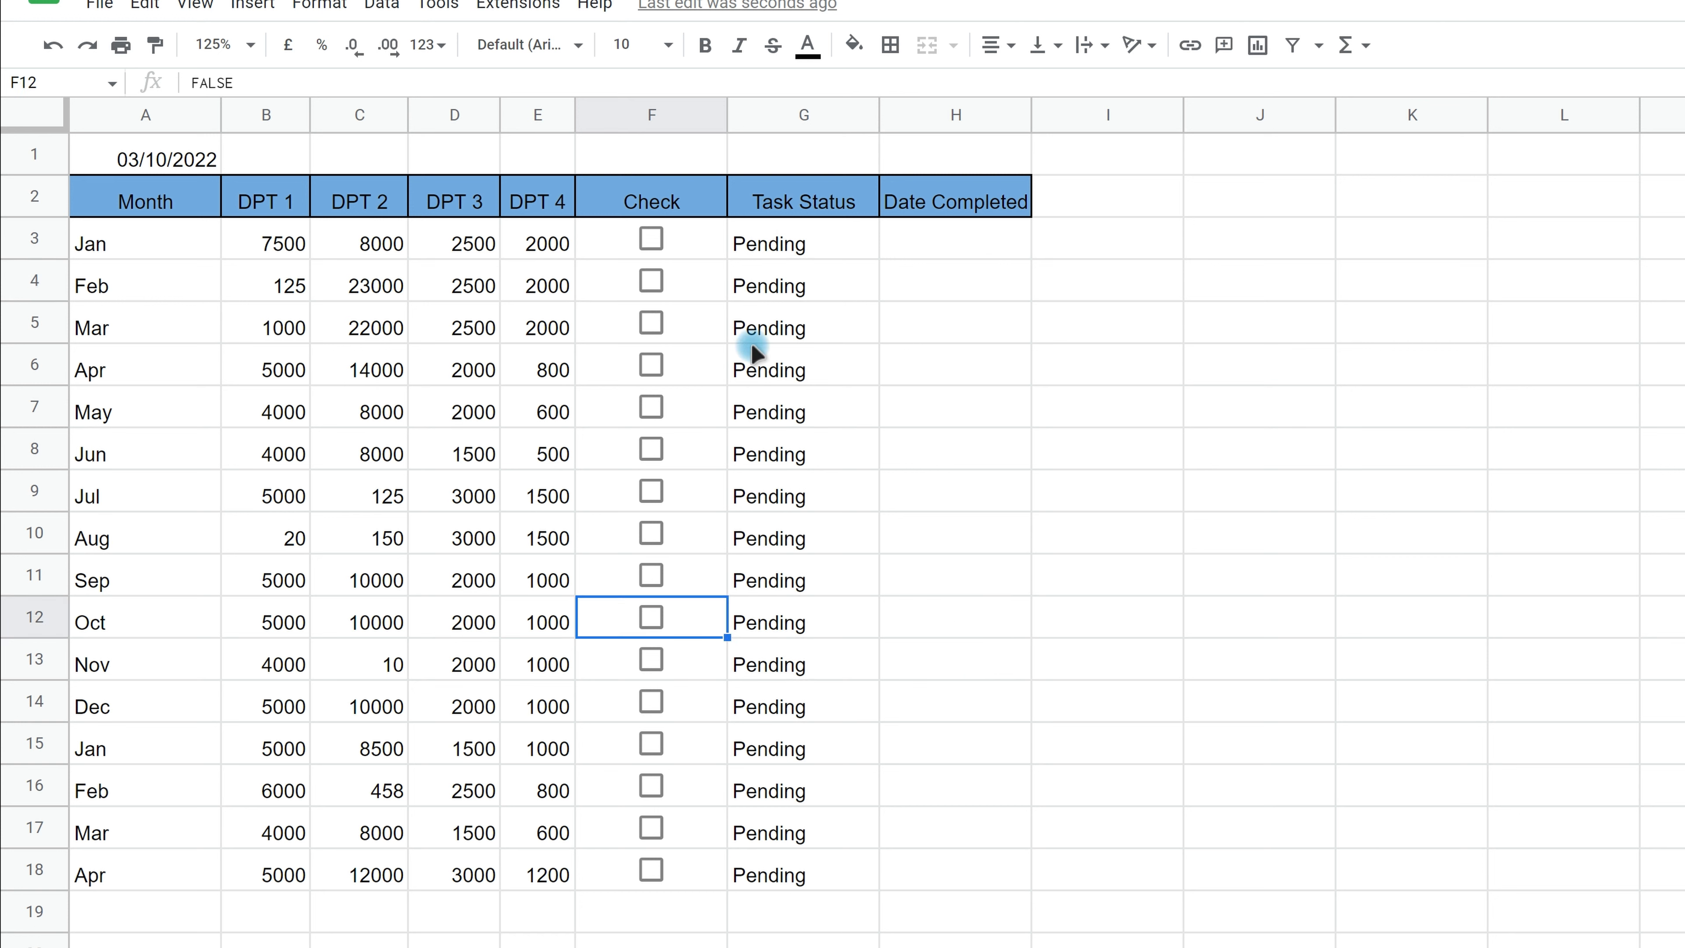